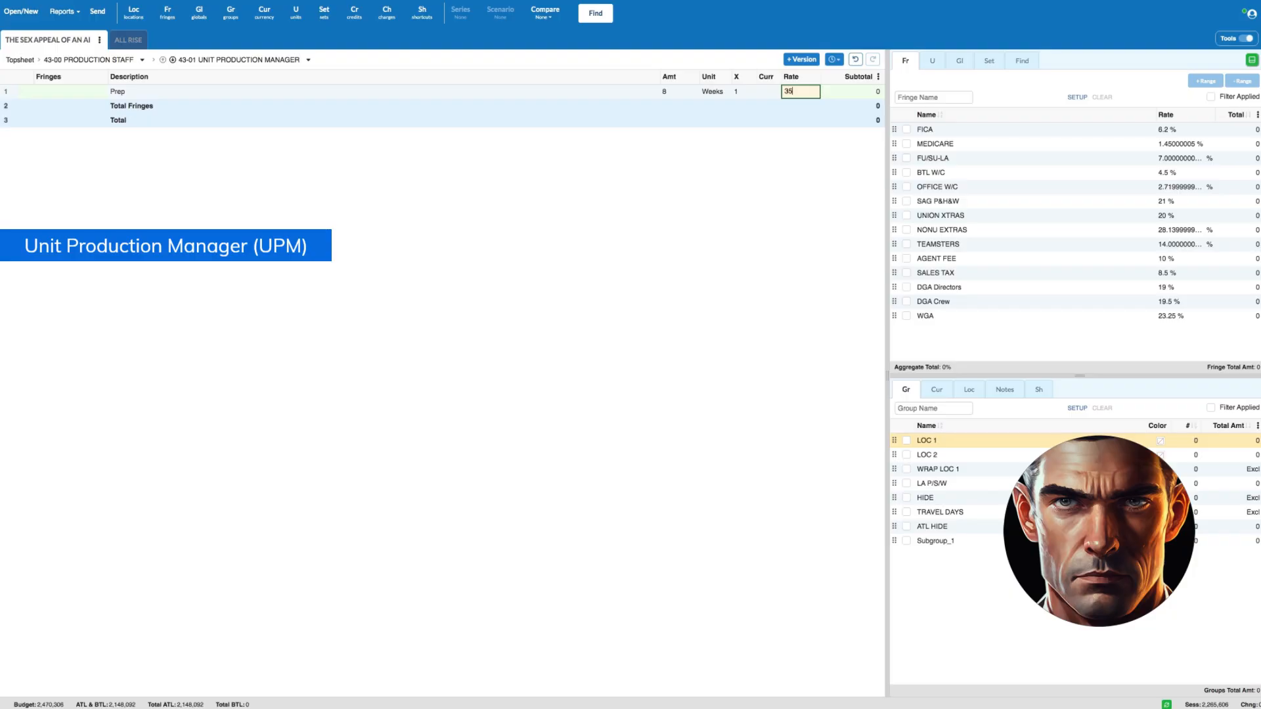
# - Add a Shoot line to the Unit Production Manager account with amount sw and a rate of 3500
pyautogui.press('Return')
pyautogui.write('Shoot')
pyautogui.press('Tab')
pyautogui.write('8')
pyautogui.press('Tab')
pyautogui.press('Tab')
pyautogui.press('Tab')
pyautogui.press('Tab')
pyautogui.write('350')
# - Add a Wrap line to the Unit Production Manager account with amount sw-5 and a rate of 3500
pyautogui.press('Return')
pyautogui.write('Wra')
pyautogui.press('Tab')
pyautogui.press('Tab')
pyautogui.hotkey('shift', 'Tab')
pyautogui.write('ww+1')
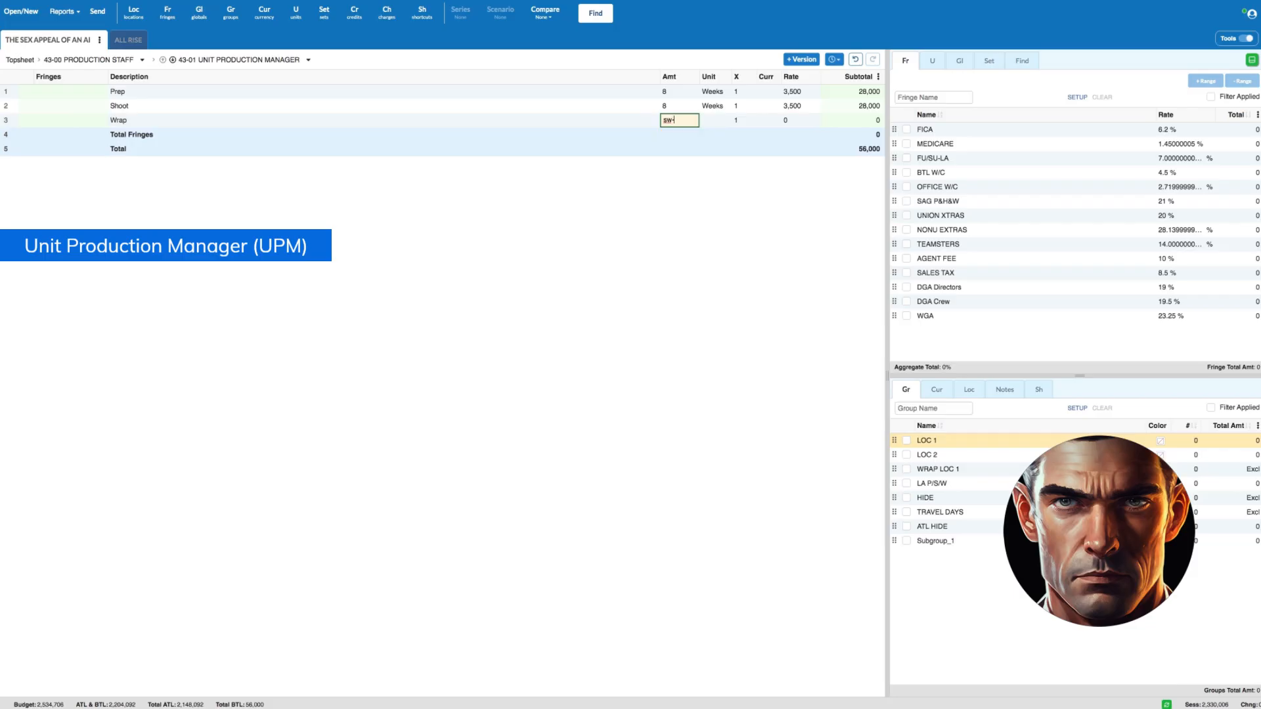
pyautogui.press('Tab')
pyautogui.press('Tab')
pyautogui.press('Tab')
pyautogui.press('Tab')
pyautogui.write('3500')
# - Apply the FICA, MEDICARE, FU/SU-LA and BTL W/C fringes to the Unit Production Manager's Prep, Shoot and Wrap lines
pyautogui.moveTo(14, 92); pyautogui.dragTo(8, 121)
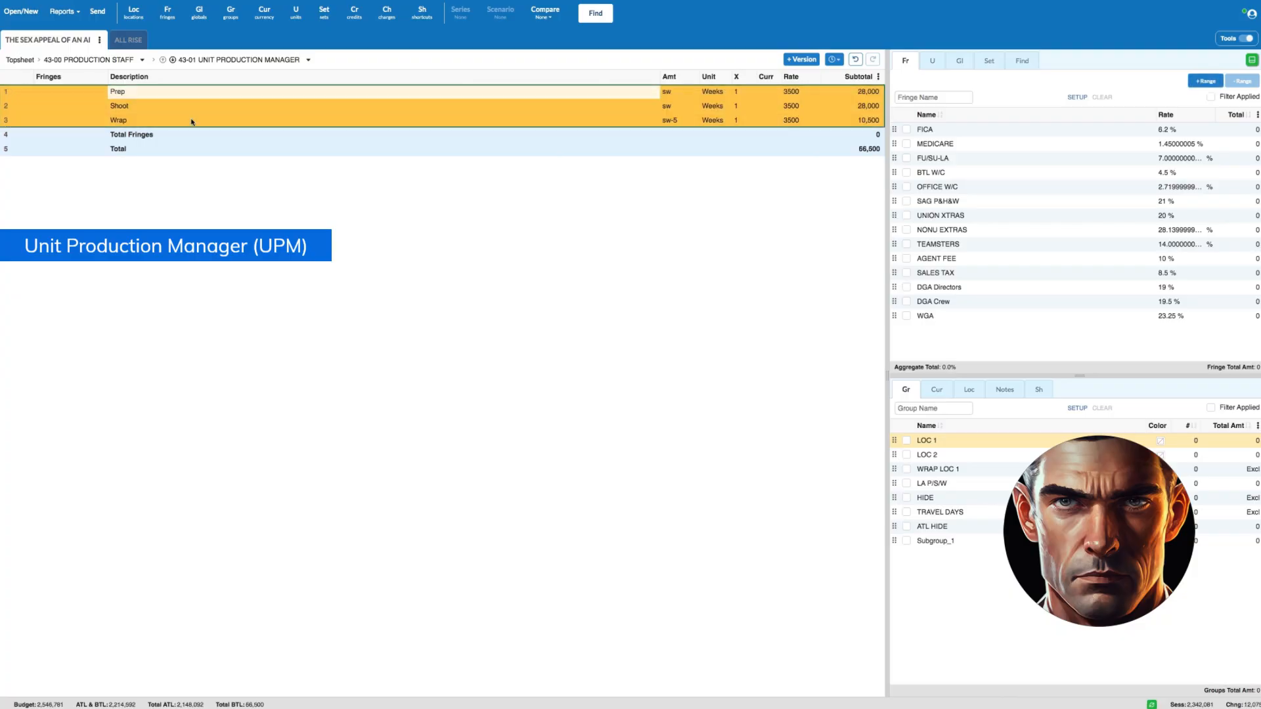
pyautogui.click(906, 130)
pyautogui.click(906, 144)
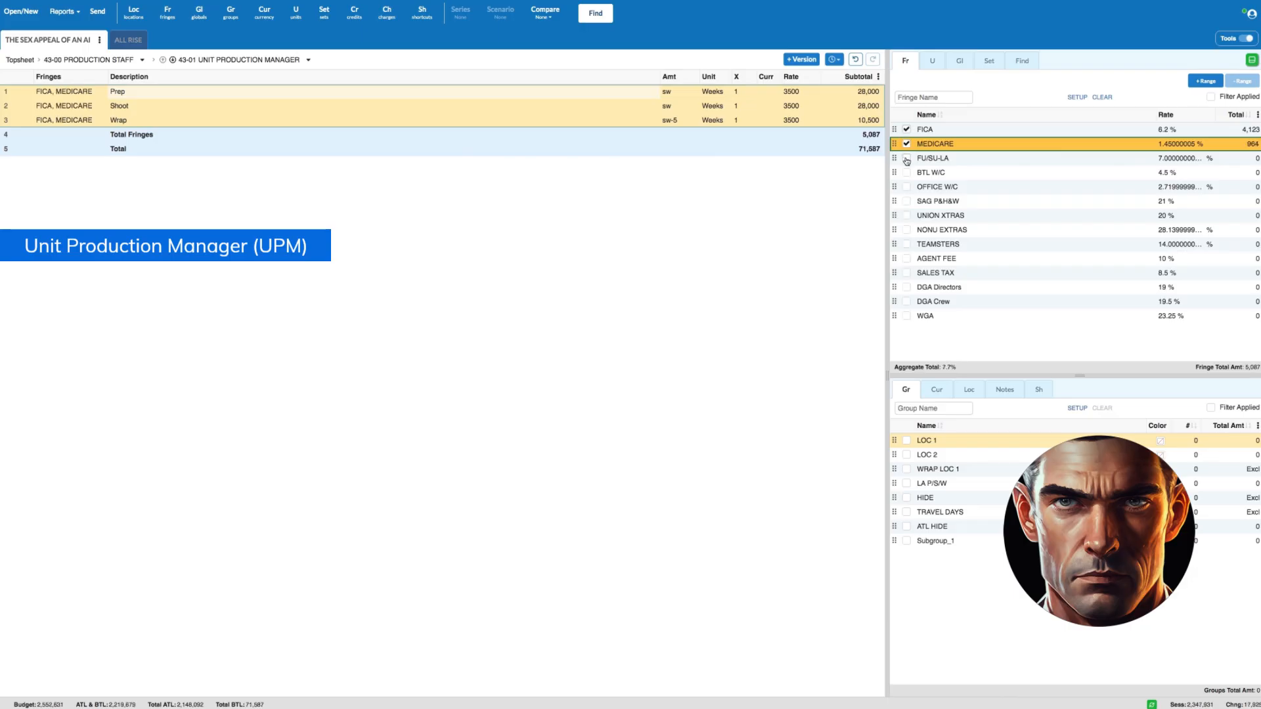
pyautogui.click(906, 158)
pyautogui.click(907, 172)
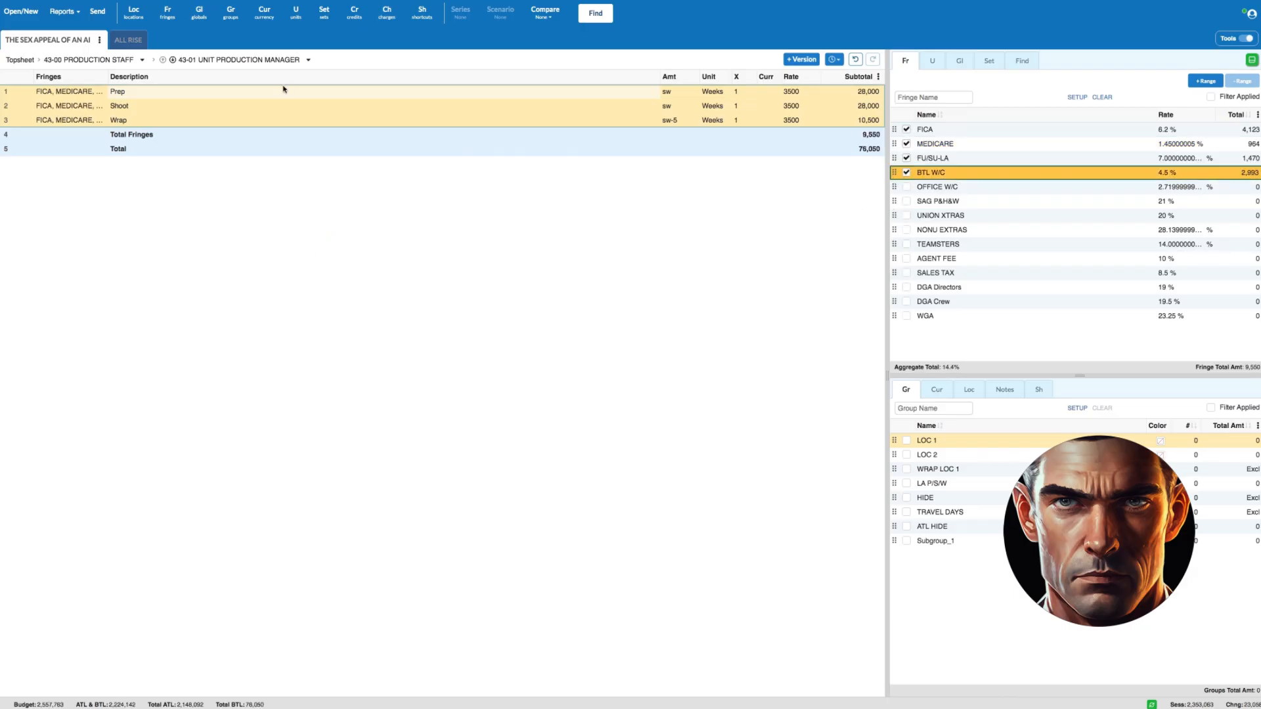
# - Return to the 43-00 Production Staff accounts and open 43-02 1st Assistant Director
pyautogui.click(23, 60)
pyautogui.doubleClick(14, 222)
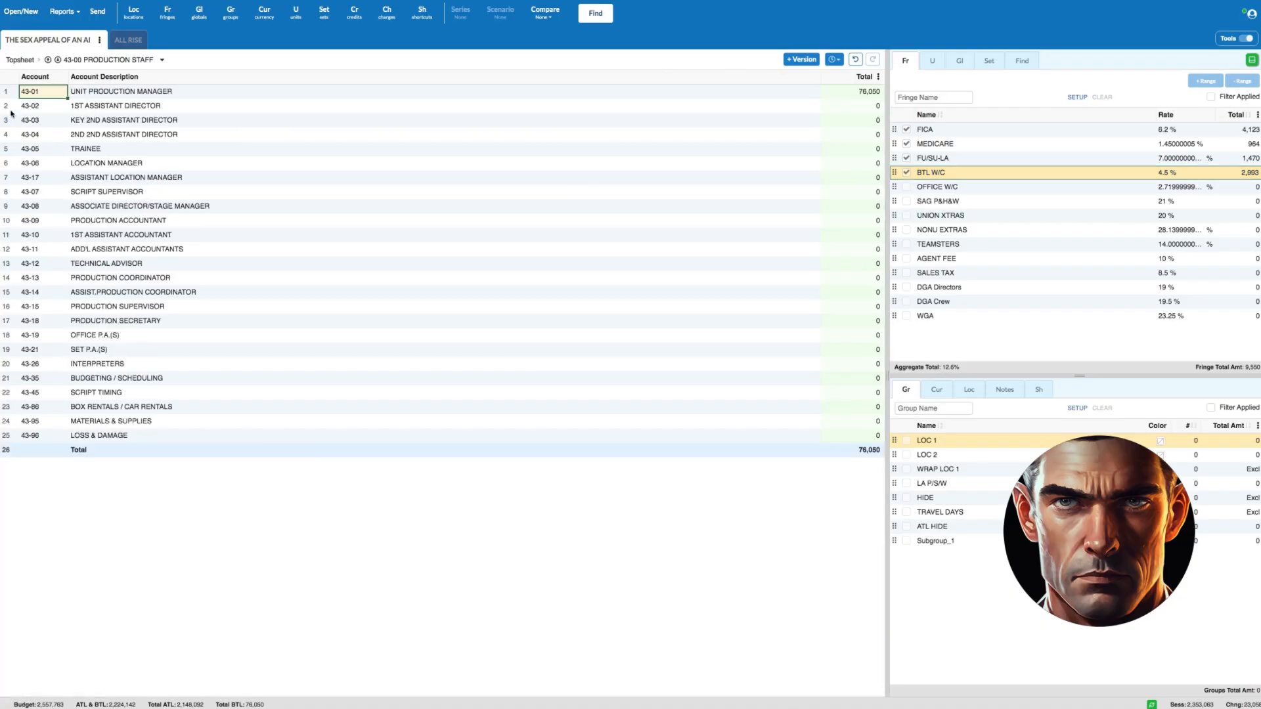
pyautogui.click(9, 95)
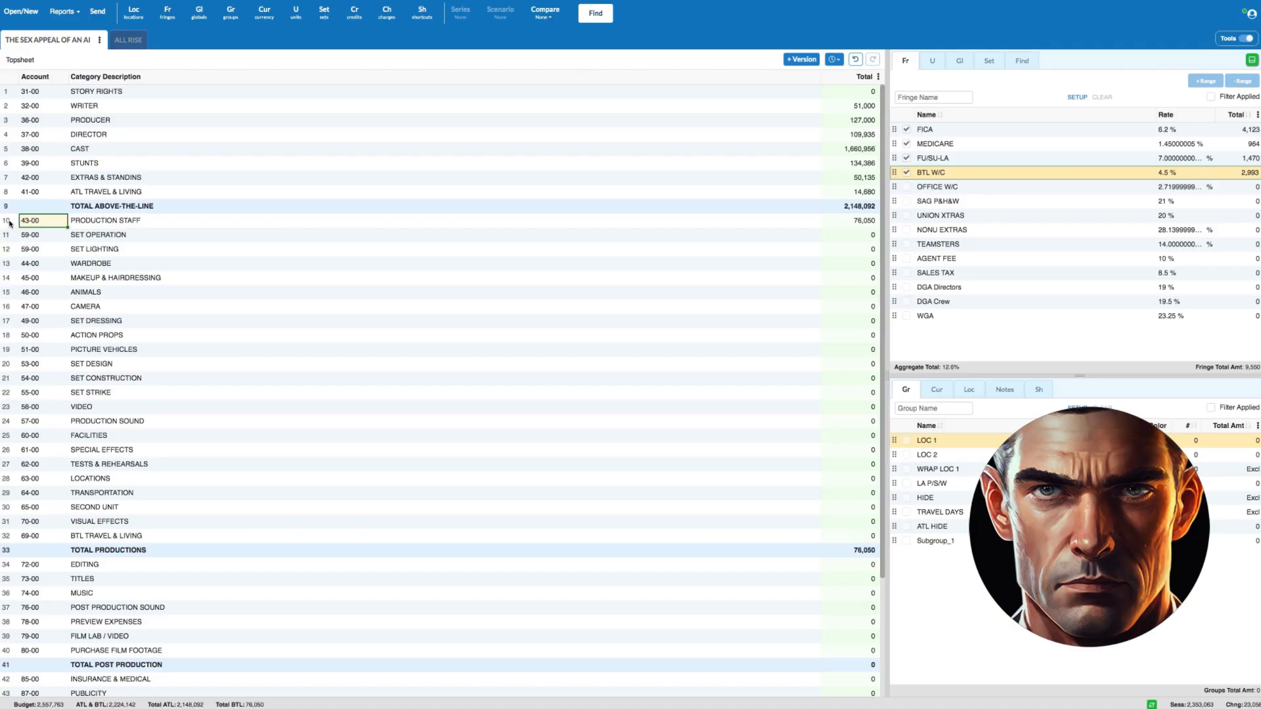
pyautogui.doubleClick(9, 221)
pyautogui.doubleClick(3, 108)
# - Enter a Prep line for the 1st Assistant Director with amount sw-4 and a rate of 2500
pyautogui.click(134, 91)
pyautogui.write('Prep')
pyautogui.press('Tab')
pyautogui.write('pw+1')
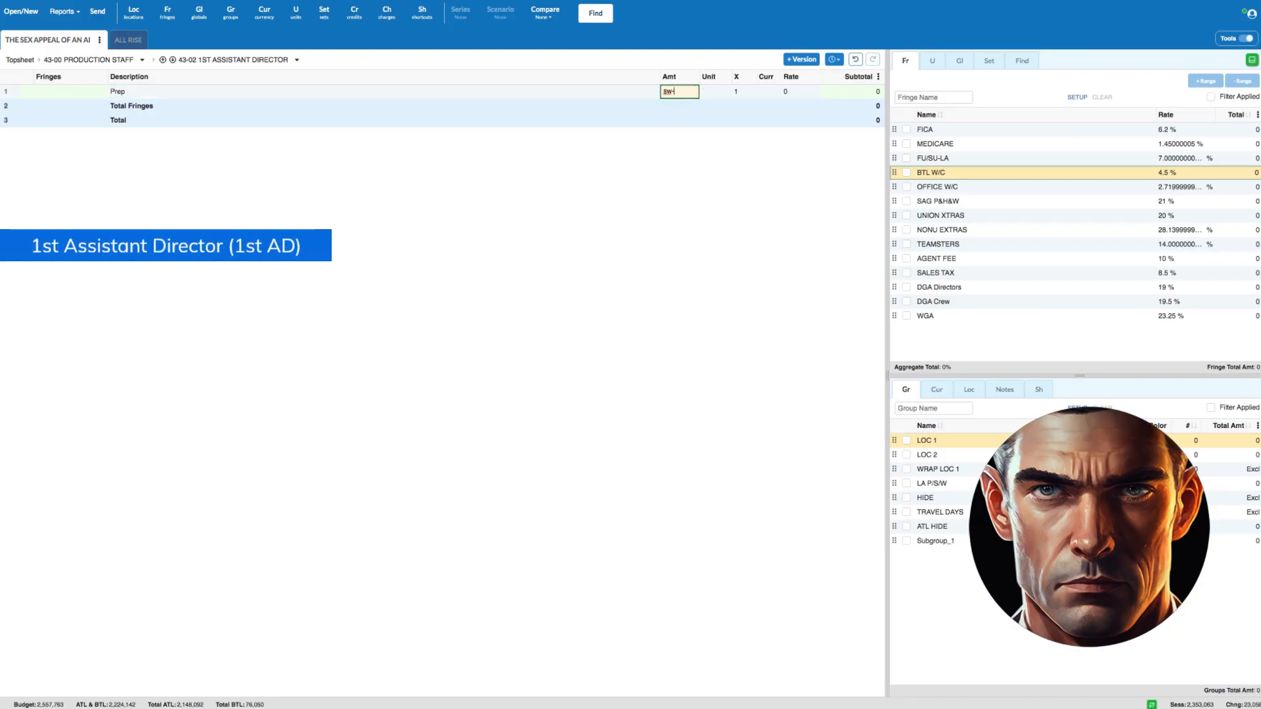
pyautogui.press('Tab')
pyautogui.press('Tab')
# - Add a Shoot line for the 1st Assistant Director with amount sw and a rate of 2500
pyautogui.press('Tab')
pyautogui.press('Tab')
pyautogui.write('2500')
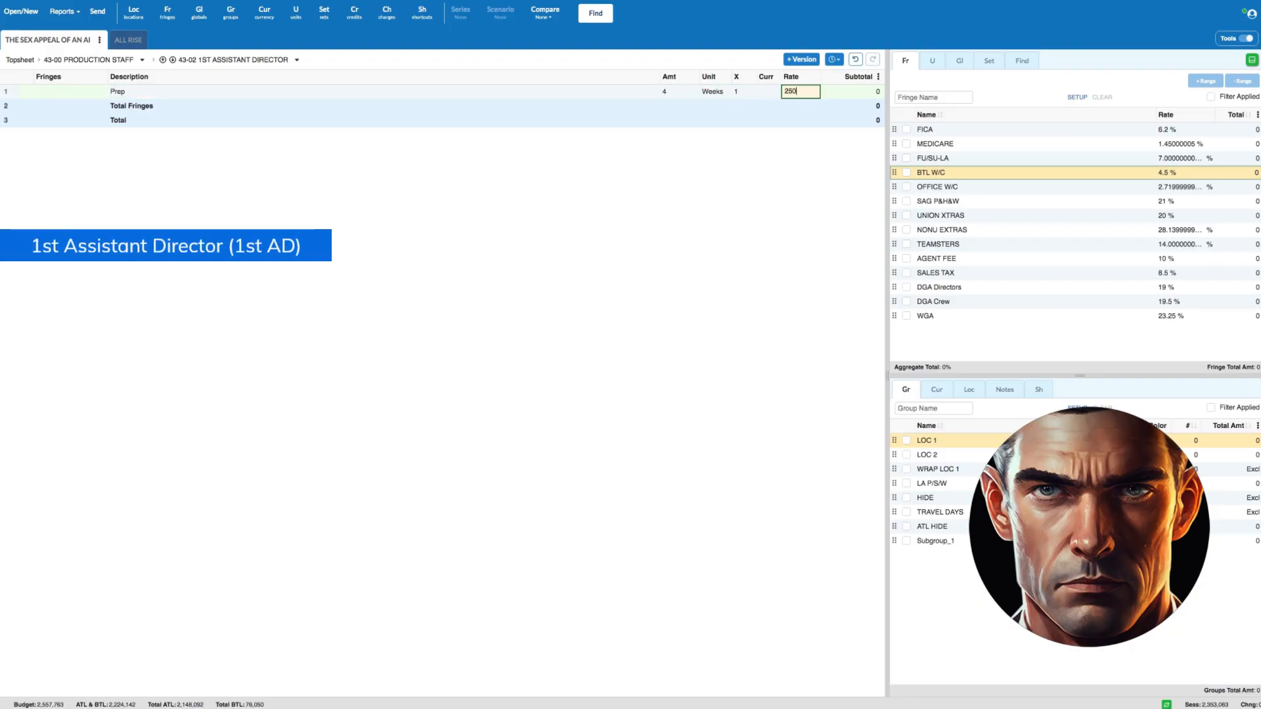
pyautogui.press('Return')
pyautogui.write('Shoot')
pyautogui.press('Tab')
pyautogui.write('sw')
pyautogui.press('Tab')
pyautogui.press('Tab')
pyautogui.press('Tab')
pyautogui.press('Tab')
pyautogui.write('2,50')
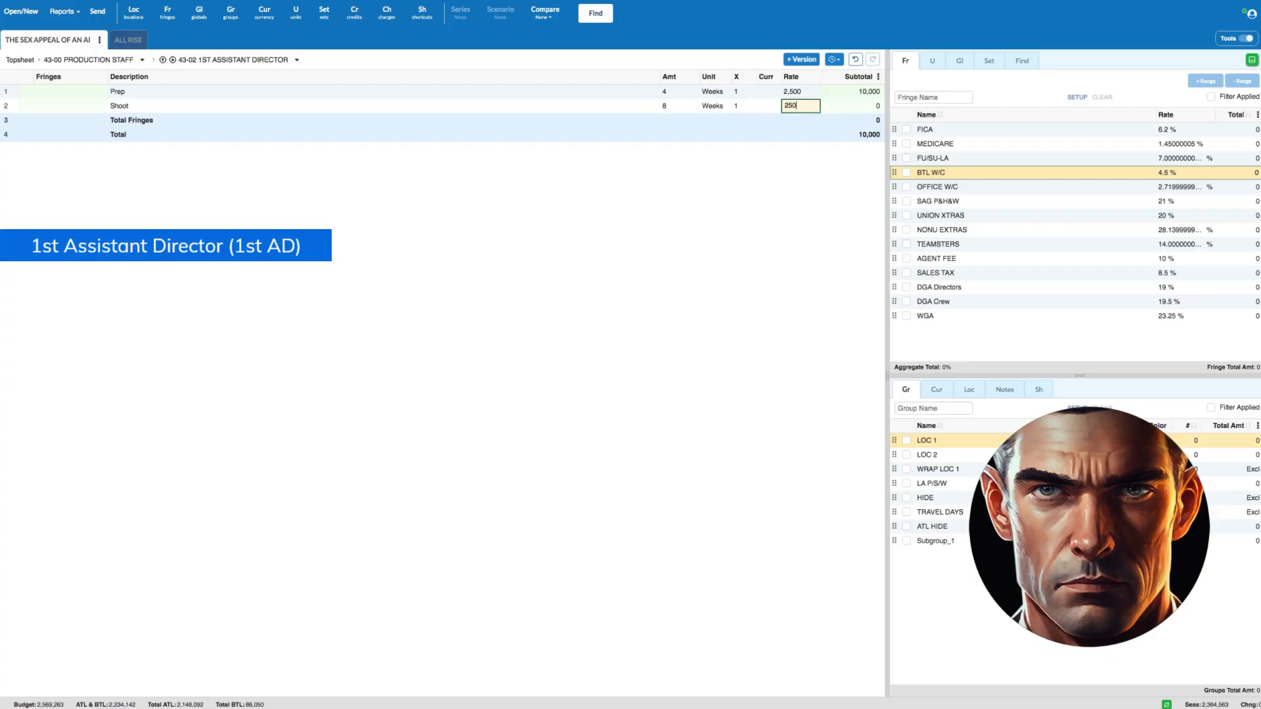
pyautogui.write('0')
# - Add a Wrap line for the 1st Assistant Director with amount sw-7 and a rate of 2500
pyautogui.press('Return')
pyautogui.write('Wi')
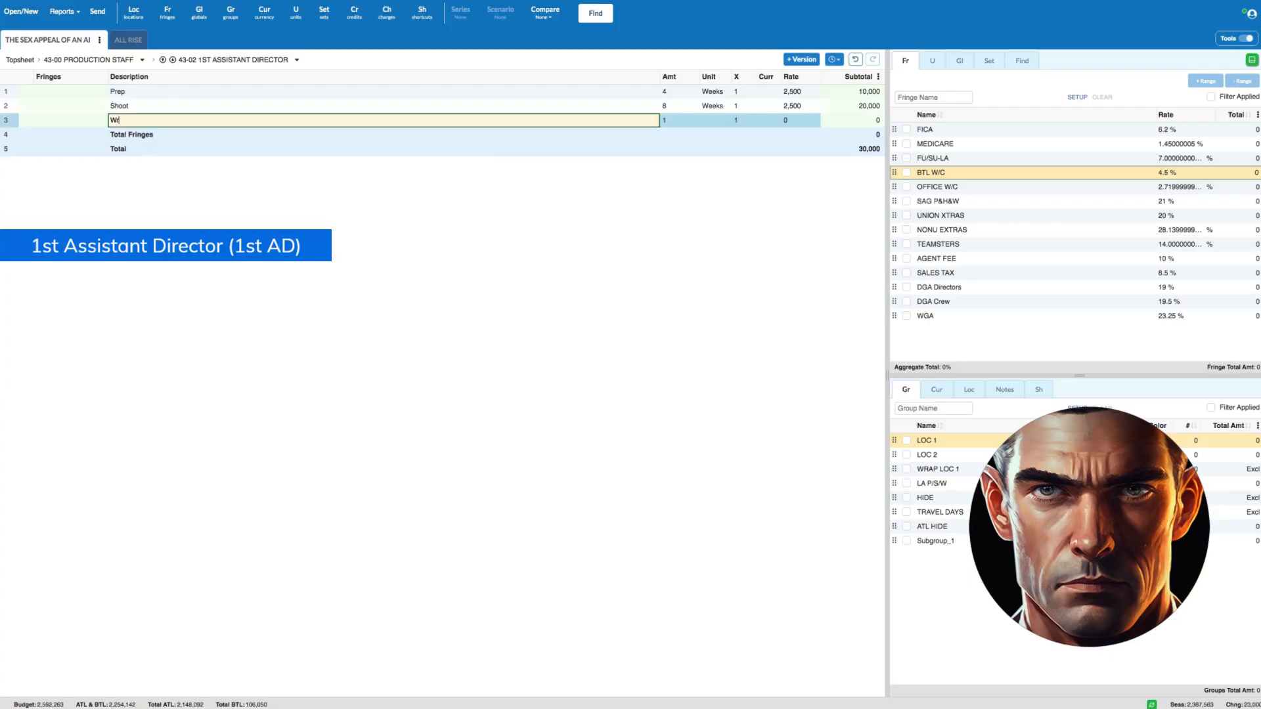
pyautogui.write('ap')
pyautogui.press('Tab')
pyautogui.write('sw')
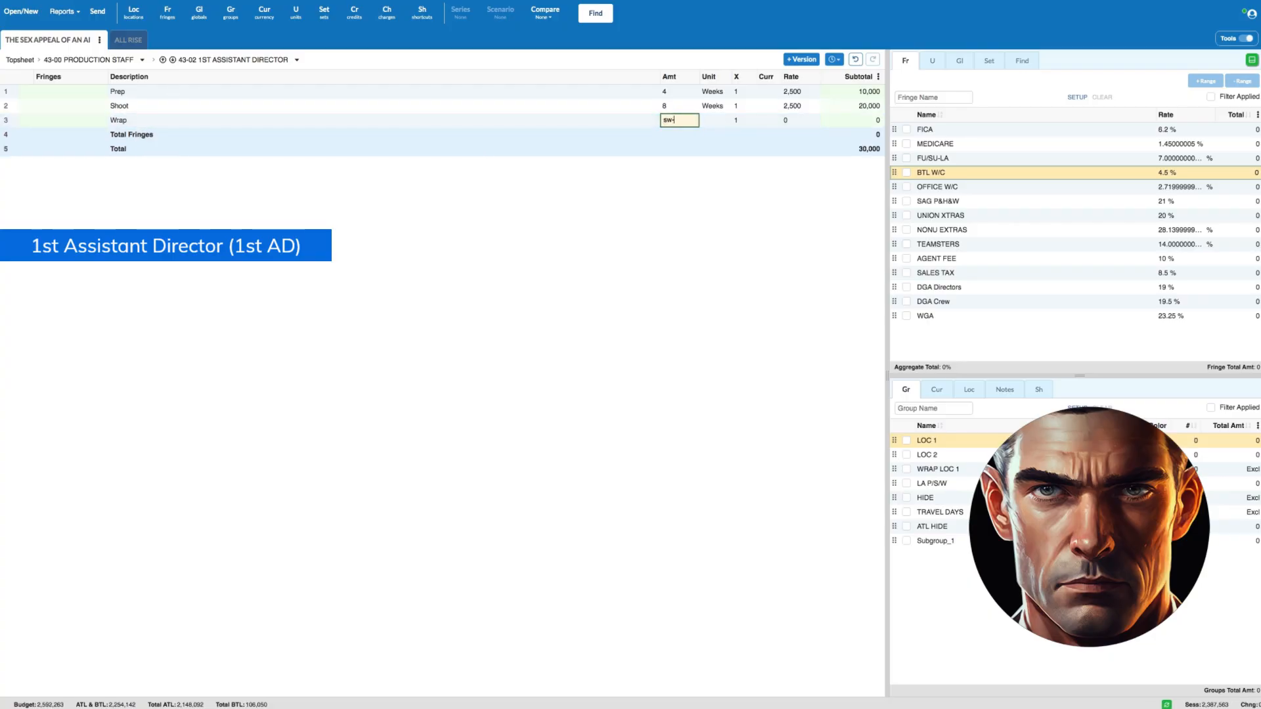
pyautogui.press('Tab')
pyautogui.press('Tab')
pyautogui.press('Tab')
pyautogui.press('Tab')
pyautogui.write('2500')
# - Apply the FICA, MEDICARE, FU/SU-LA and BTL W/C fringes to all three 1st Assistant Director lines
pyautogui.click(27, 91)
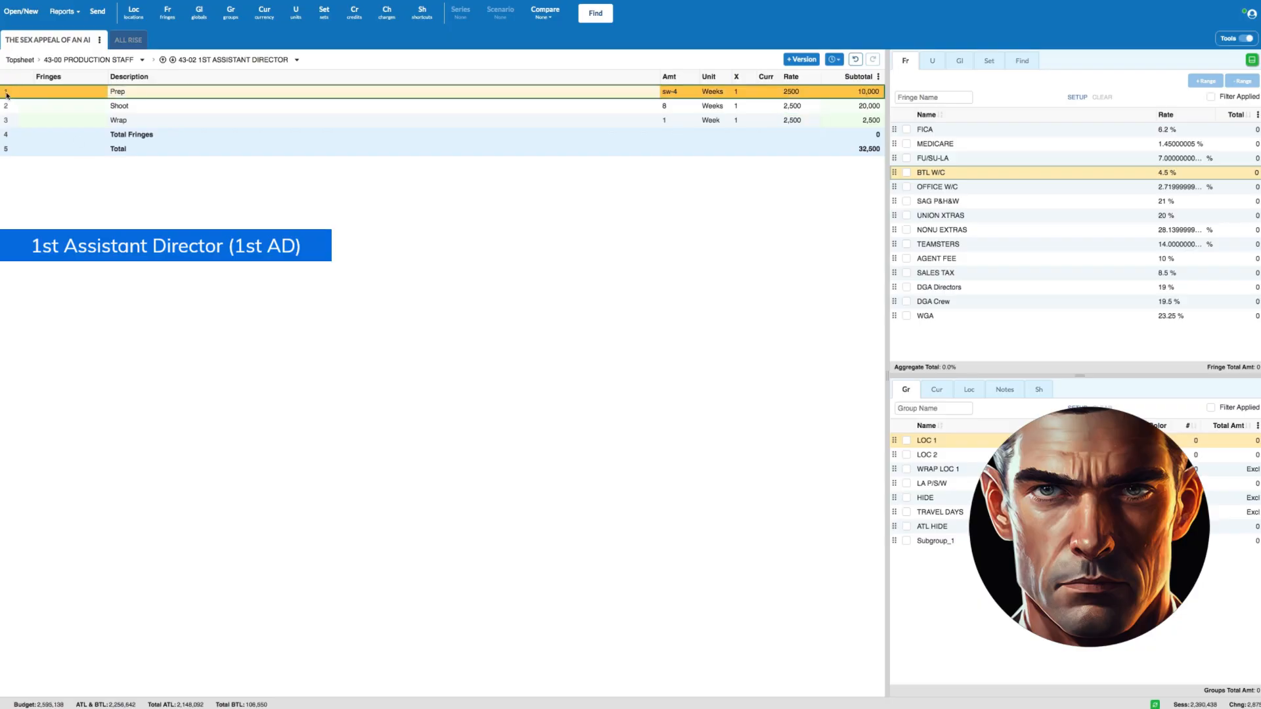
pyautogui.keyDown('shift'); pyautogui.click(8, 120); pyautogui.keyUp('shift')
pyautogui.click(906, 129)
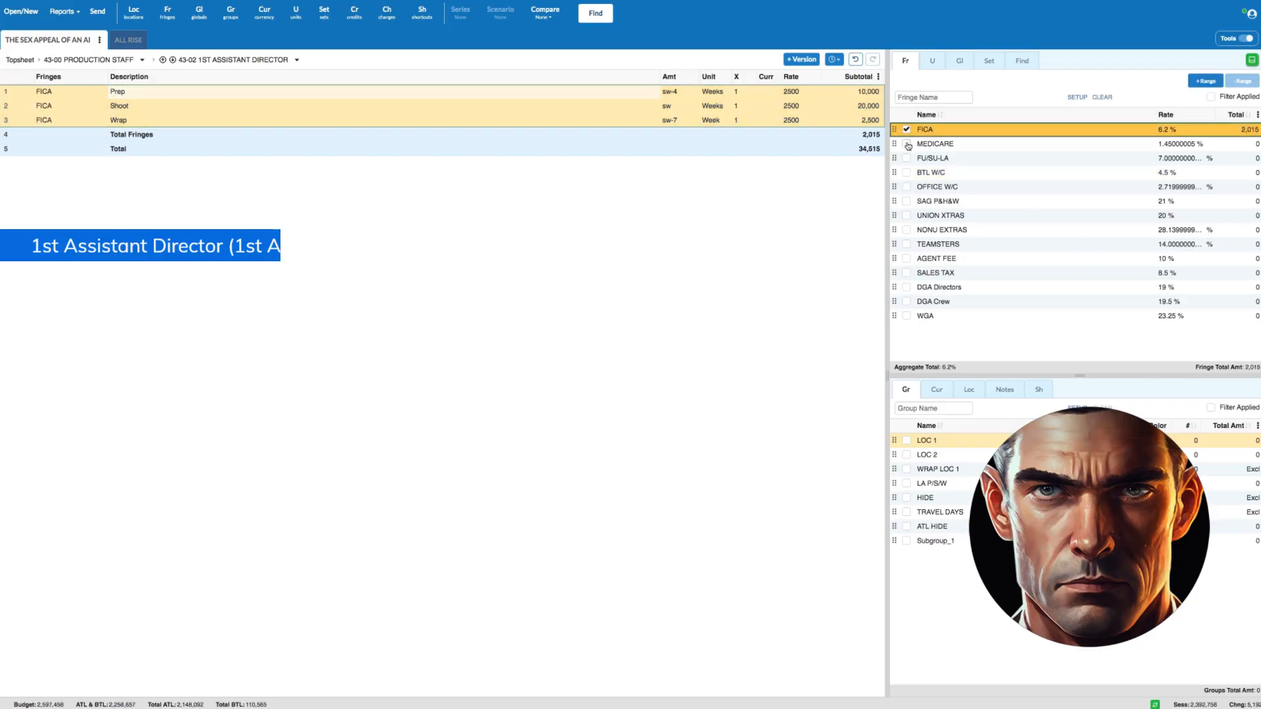
pyautogui.click(906, 144)
pyautogui.click(907, 159)
pyautogui.click(906, 173)
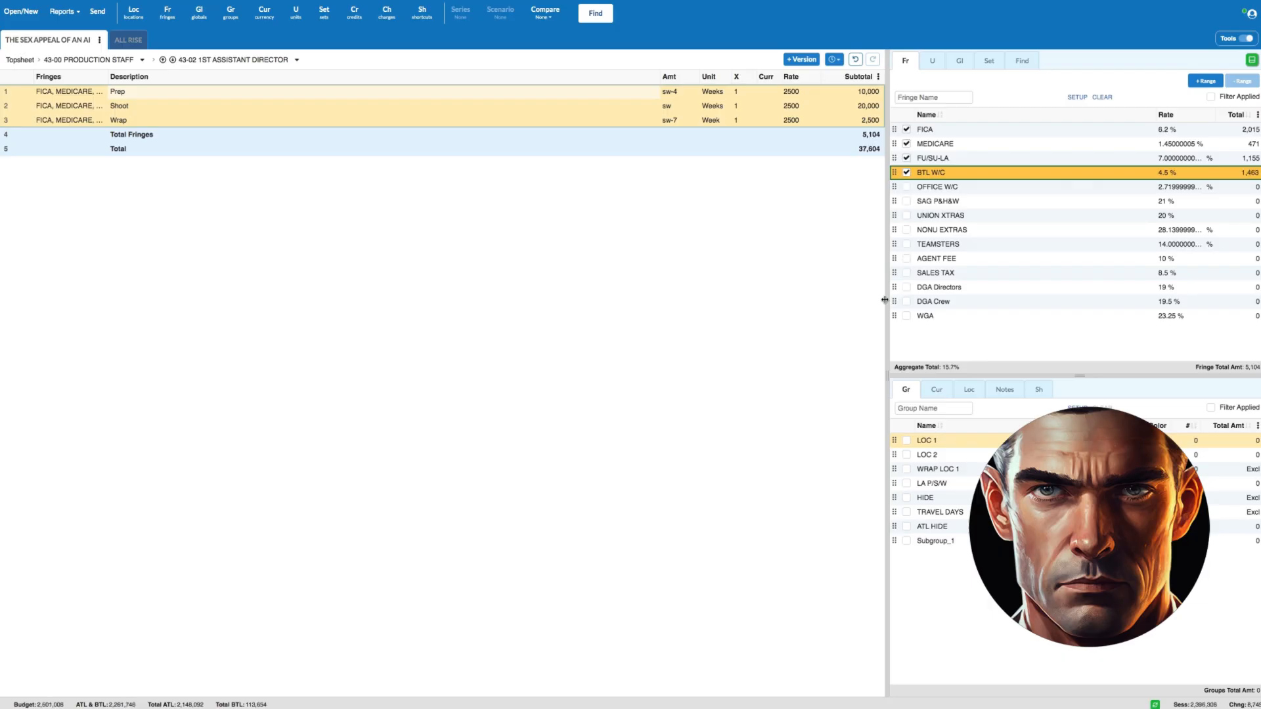
# - Return to the Production Staff accounts and open 43-03 Key 2nd Assistant Director
pyautogui.click(98, 61)
pyautogui.click(10, 107)
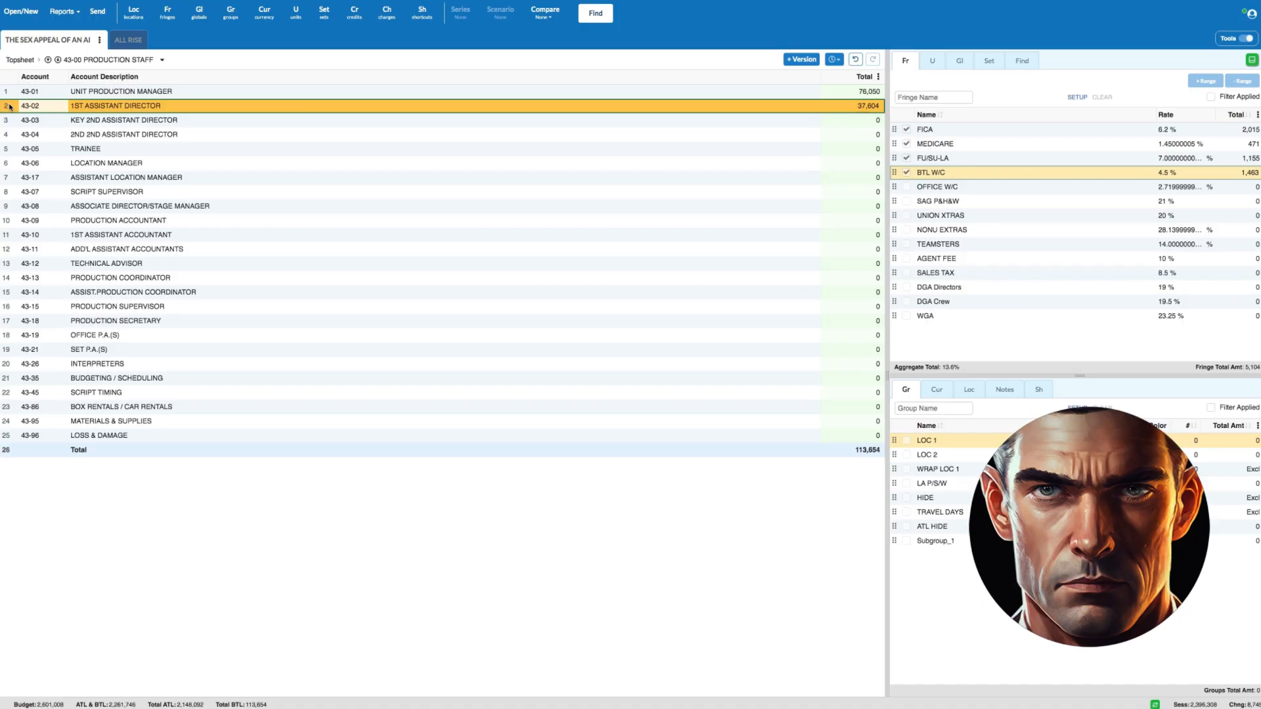
pyautogui.click(5, 122)
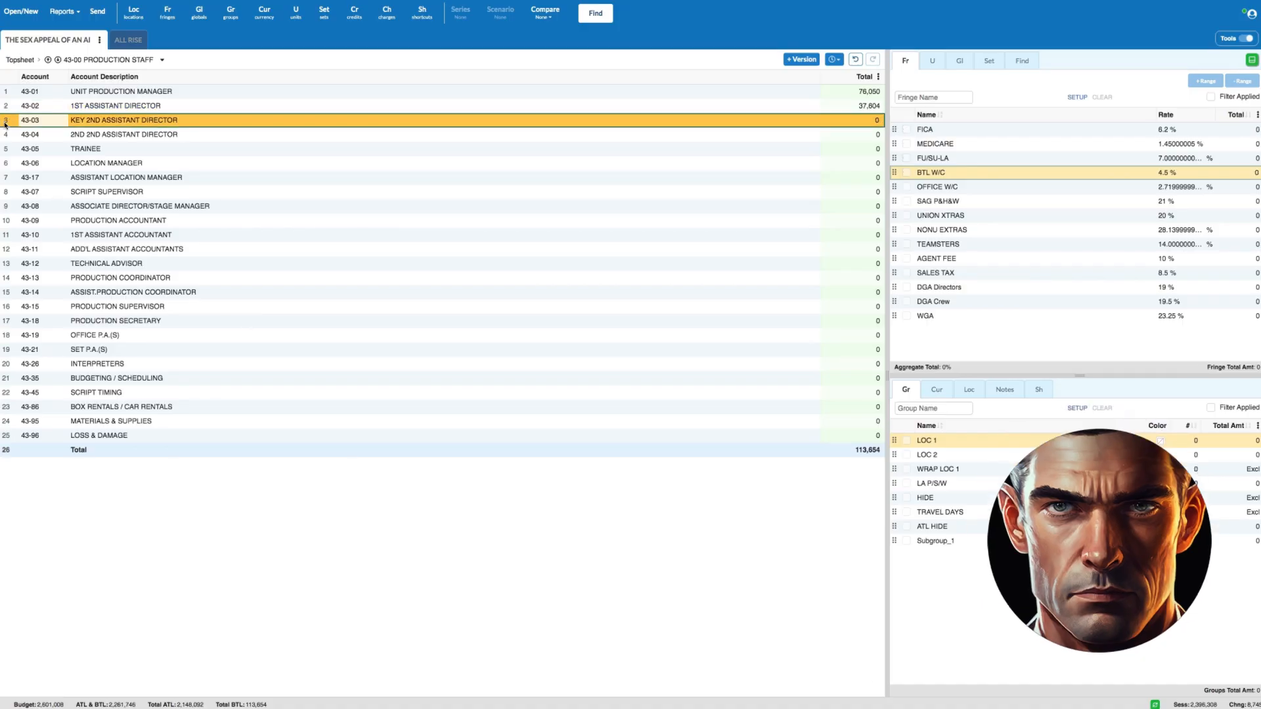
pyautogui.doubleClick(6, 123)
# - Enter a Prep line for the Key 2nd Assistant Director with amount sw-5 and a rate of 1800
pyautogui.click(139, 92)
pyautogui.write('Prep')
pyautogui.press('Tab')
pyautogui.write('sw-5')
pyautogui.press('Tab')
pyautogui.press('Tab')
pyautogui.press('Tab')
pyautogui.press('Tab')
pyautogui.write('1800')
# - Add a Shoot line for the Key 2nd Assistant Director with amount sw and a rate of 1800
pyautogui.press('Return')
pyautogui.write('Shoot')
pyautogui.press('Tab')
pyautogui.write('sw')
pyautogui.press('Tab')
pyautogui.press('Tab')
pyautogui.press('Tab')
pyautogui.press('Tab')
pyautogui.write('1,80')
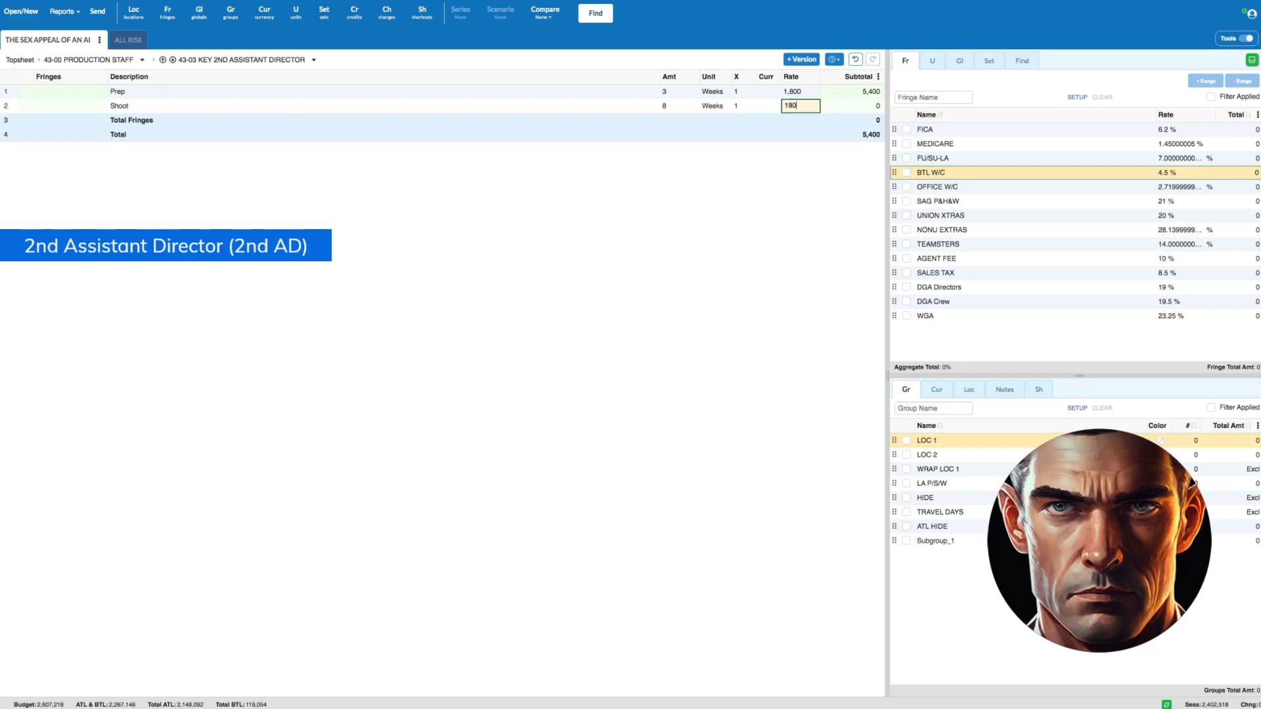
pyautogui.write('0')
# - Add a Wrap line for the Key 2nd Assistant Director with amount sw-7 and a rate of 1800
pyautogui.press('Return')
pyautogui.write('Wrap')
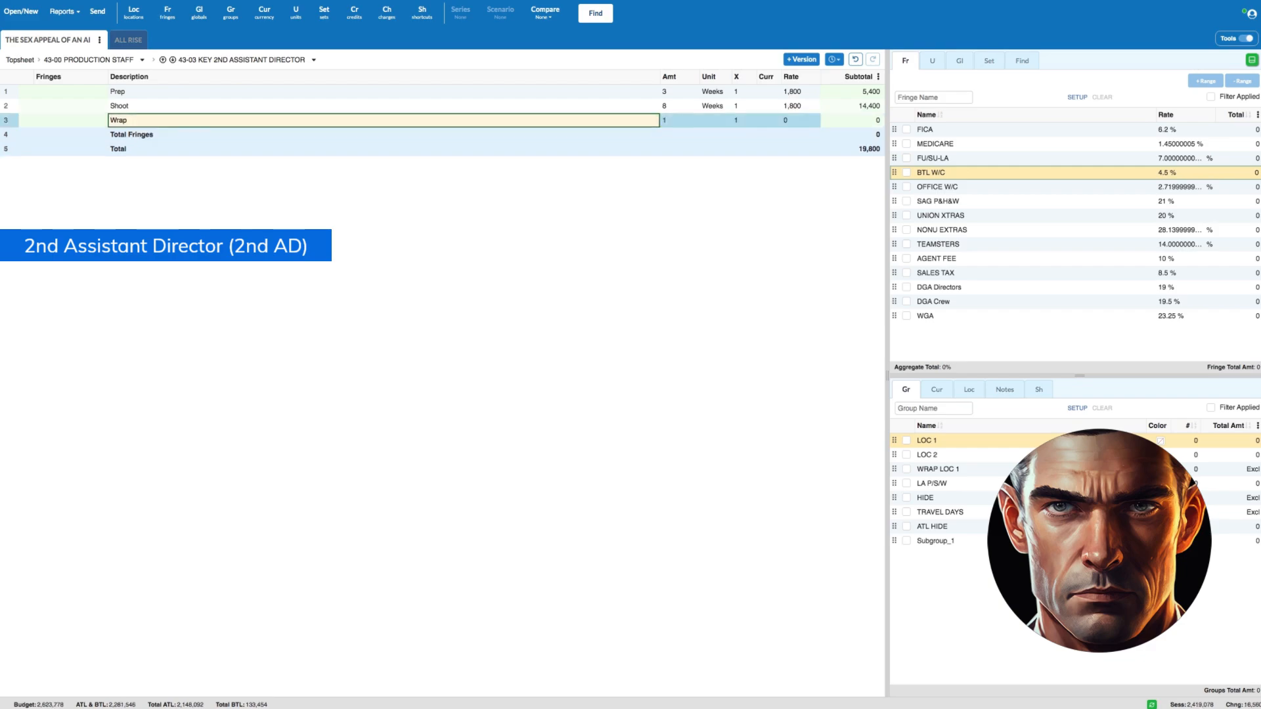
pyautogui.press('Tab')
pyautogui.write('sw-')
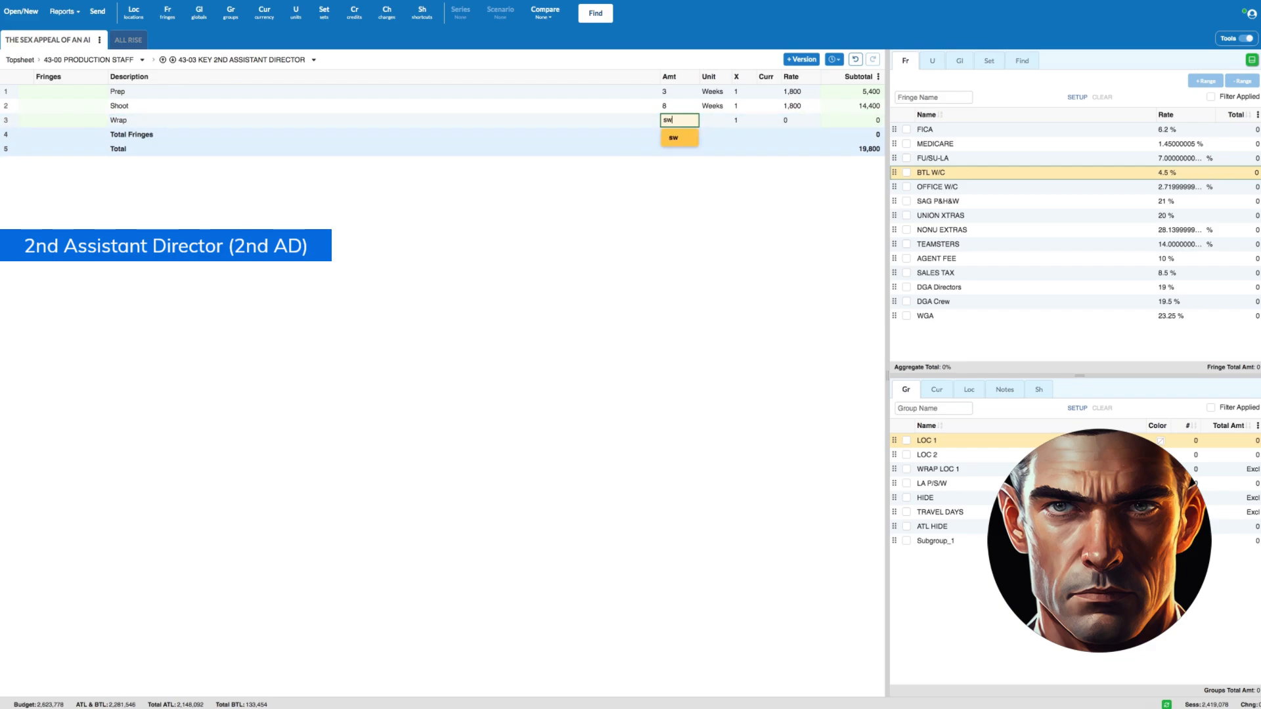
pyautogui.press('Tab')
pyautogui.press('Tab')
pyautogui.press('Tab')
pyautogui.press('Tab')
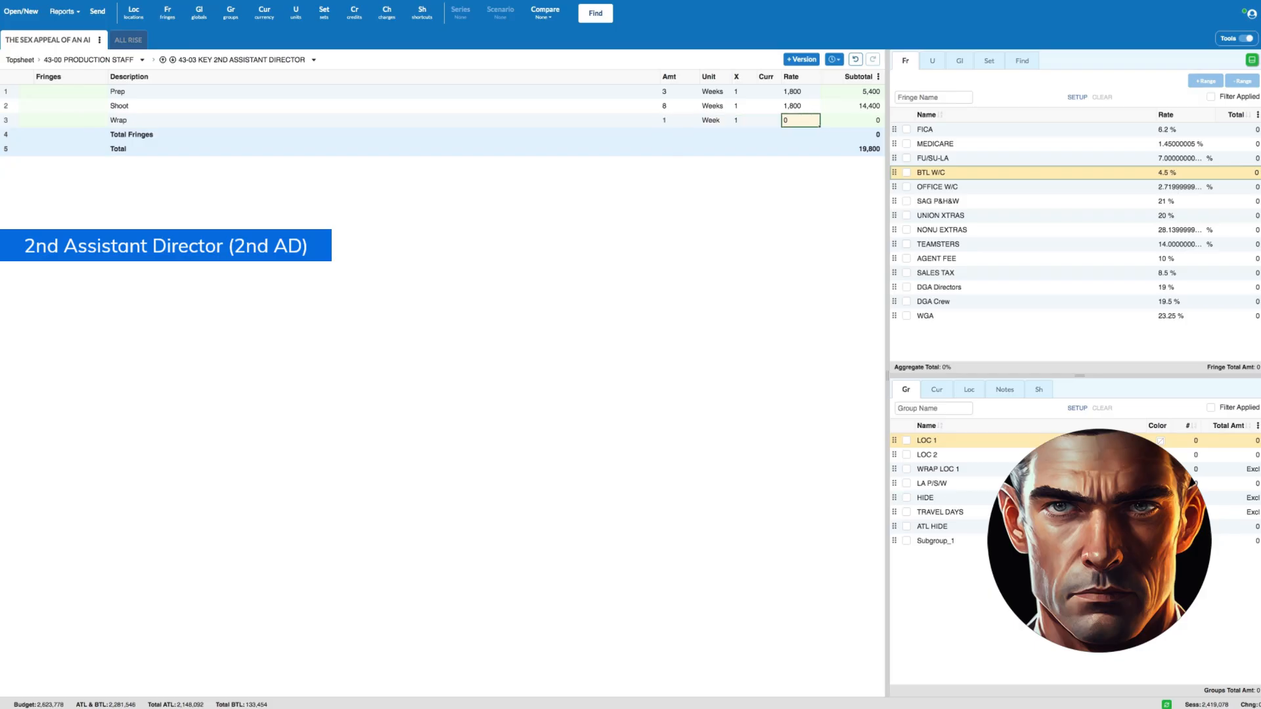
pyautogui.write('1800')
# - Apply the FICA, MEDICARE, FU/SU-LA and BTL W/C fringes to all three Key 2nd Assistant Director lines
pyautogui.click(7, 91)
pyautogui.moveTo(6, 91); pyautogui.dragTo(6, 120)
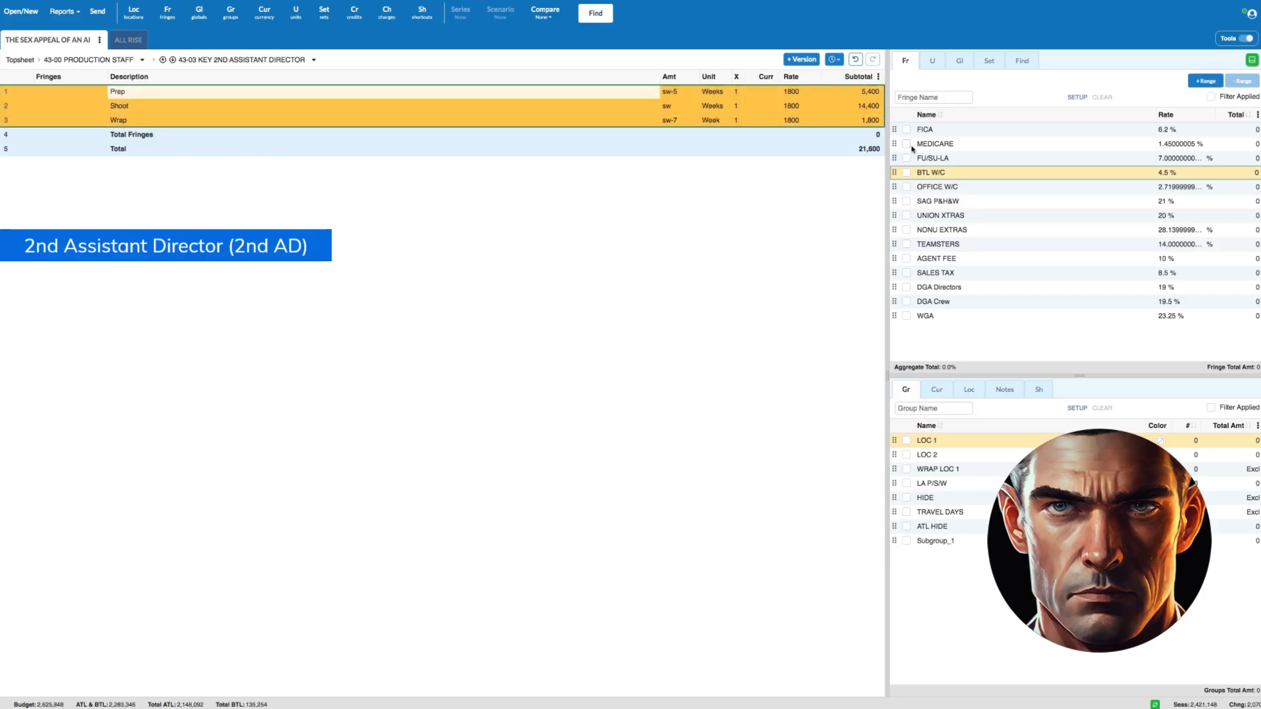
pyautogui.click(906, 129)
pyautogui.click(907, 144)
pyautogui.click(907, 159)
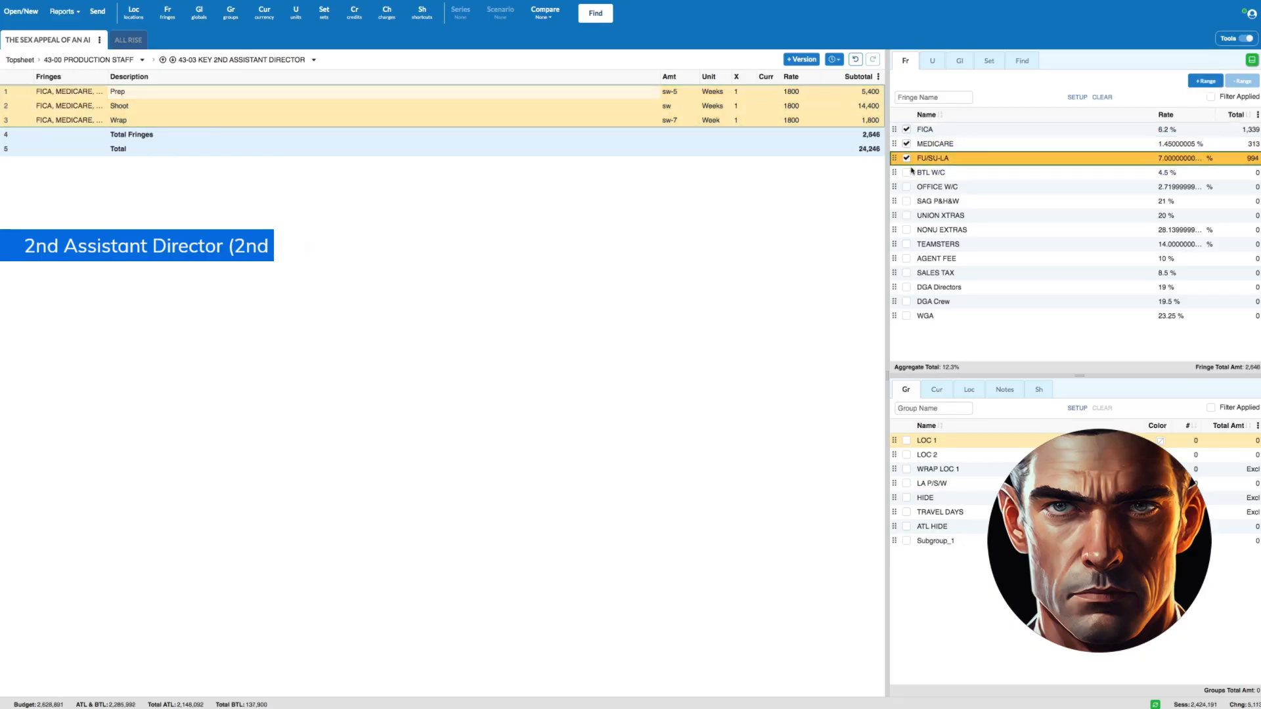
pyautogui.click(907, 173)
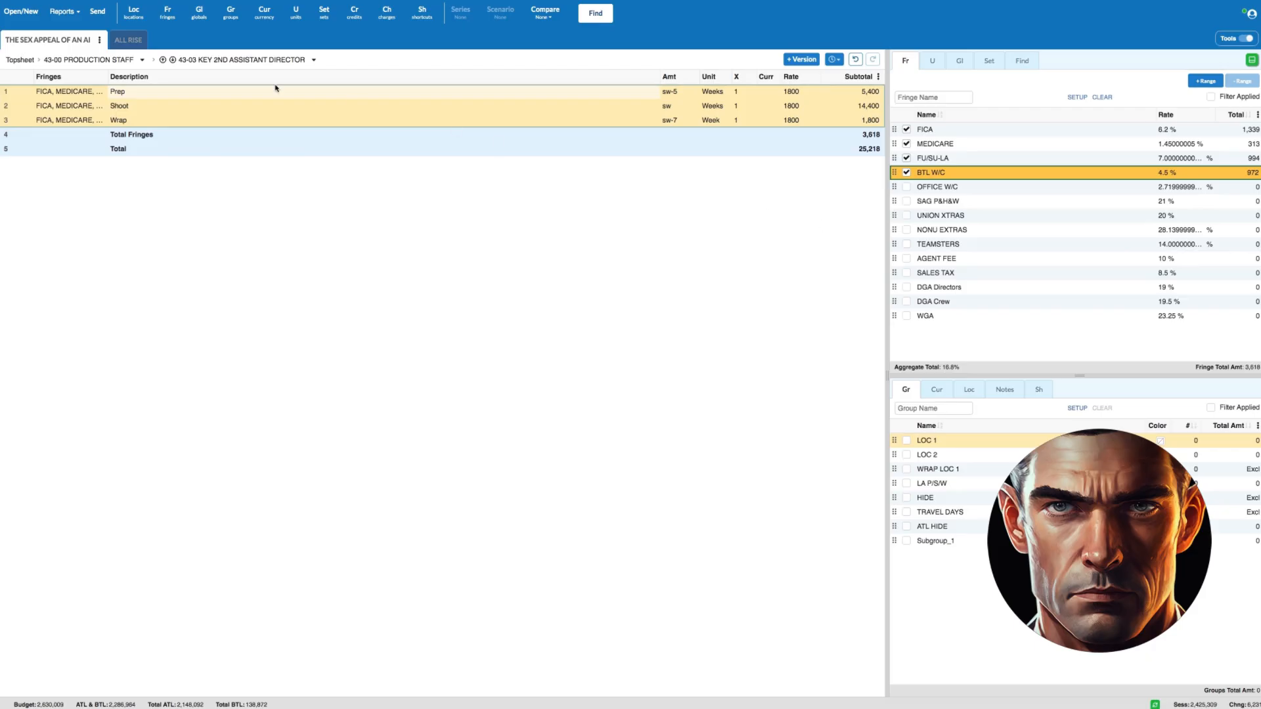
# - Return to the Production Staff accounts and open 43-04 2nd 2nd Assistant Director
pyautogui.click(97, 61)
pyautogui.click(9, 120)
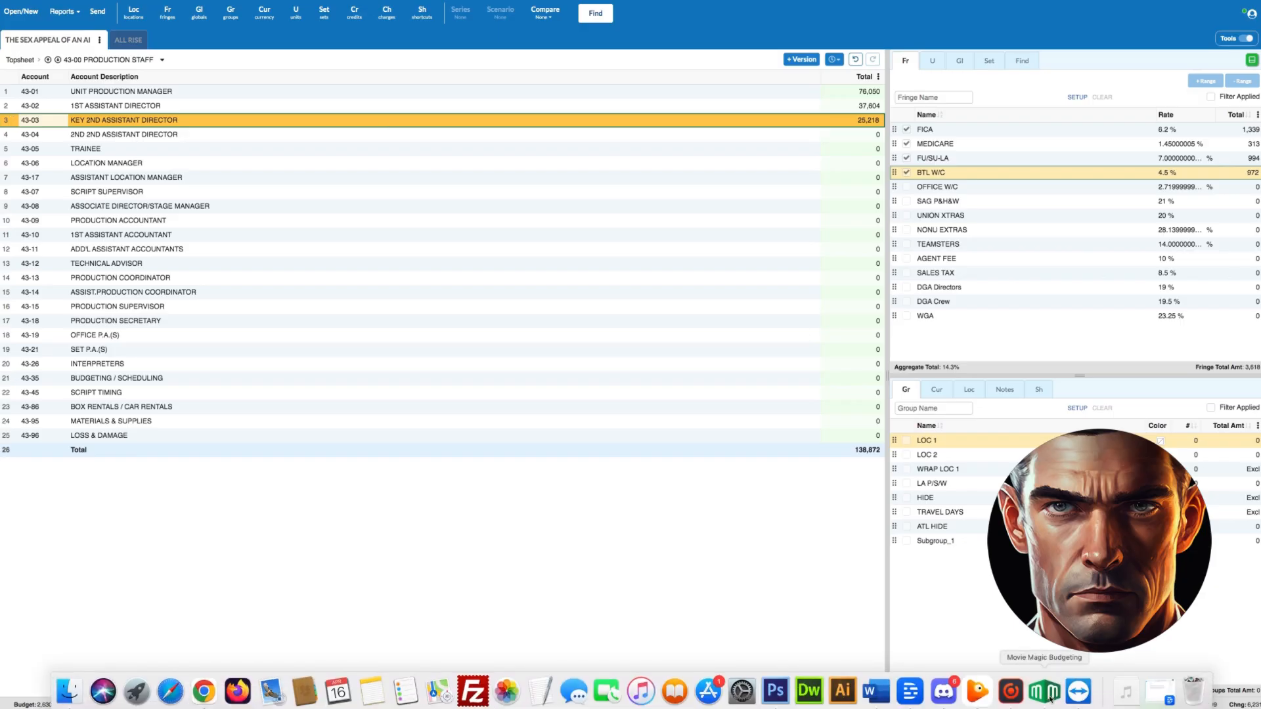
pyautogui.click(5, 135)
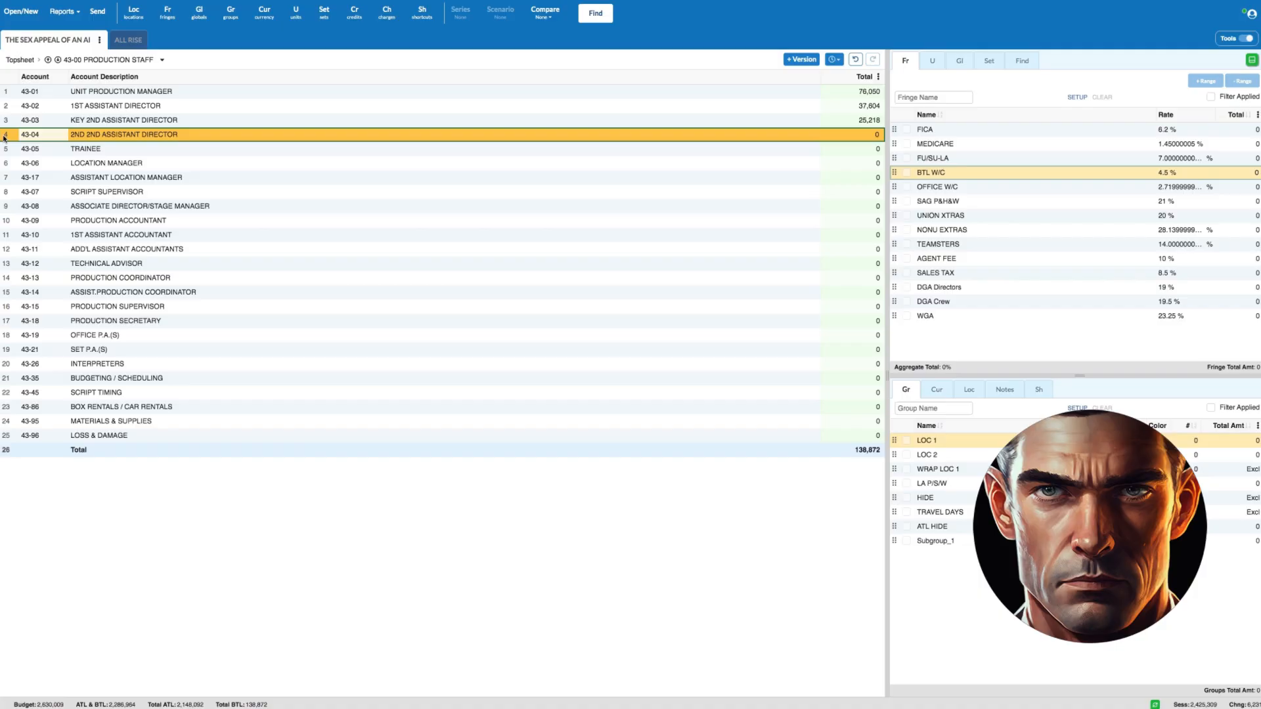
pyautogui.doubleClick(4, 136)
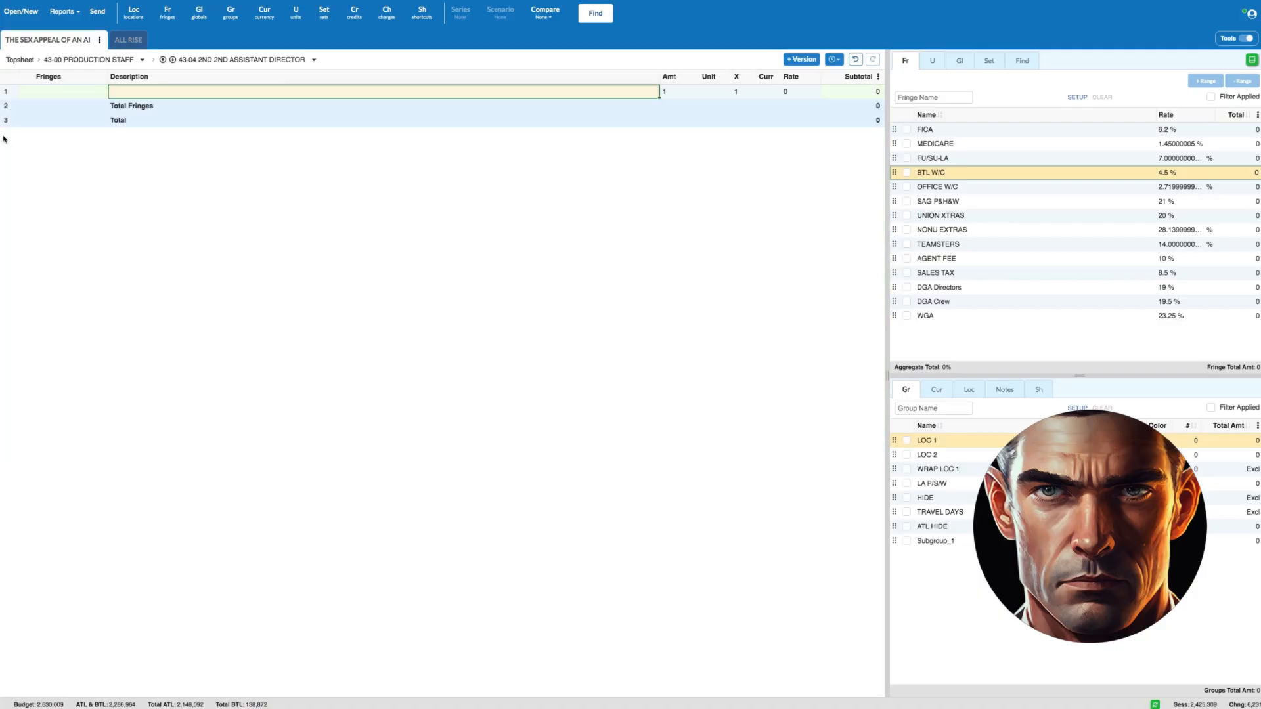
# - Enter a Prep line for the 2nd 2nd Assistant Director with amount sd-38 and a rate of 200
pyautogui.click(128, 94)
pyautogui.write('Prep')
pyautogui.press('Tab')
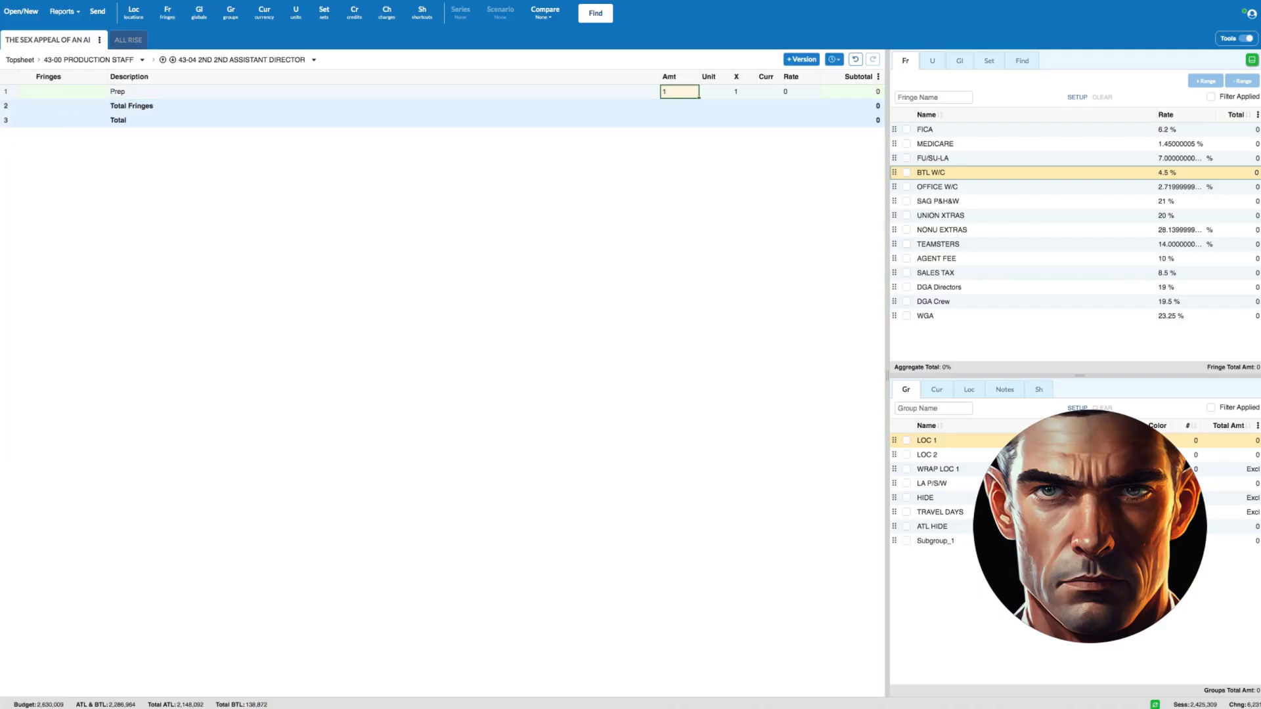
pyautogui.write('sd/10')
pyautogui.press('Tab')
pyautogui.press('Tab')
pyautogui.press('Tab')
pyautogui.press('Tab')
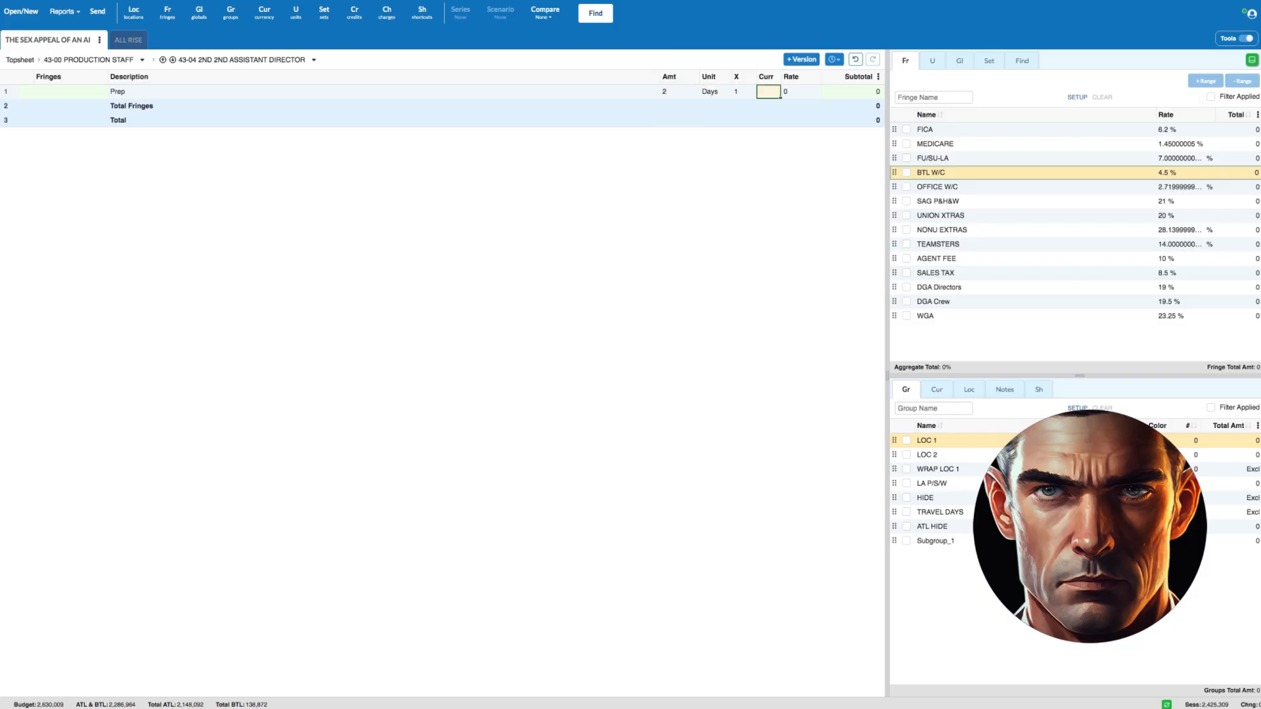
pyautogui.write('200')
# - Add a Shoot line for the 2nd 2nd Assistant Director with amount sw and a rate of 1000
pyautogui.press('Return')
pyautogui.write('Shoot')
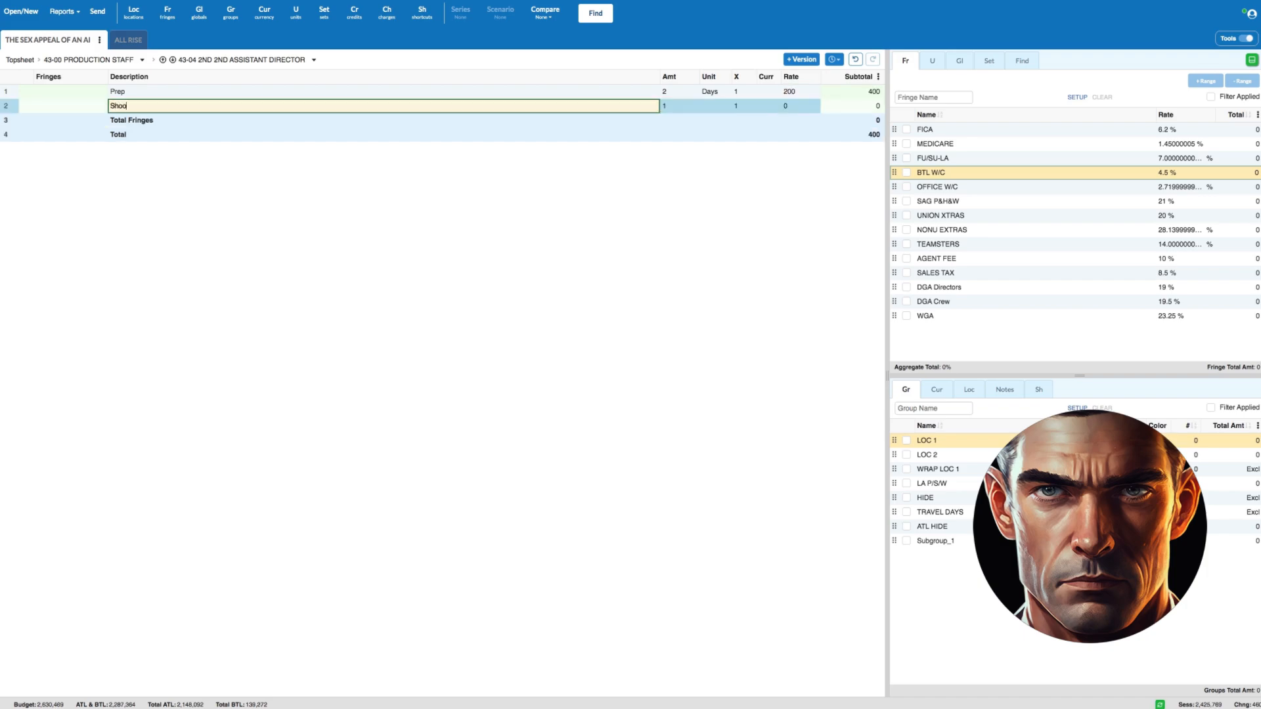
pyautogui.press('Tab')
pyautogui.write('sw')
pyautogui.press('Tab')
pyautogui.press('Tab')
pyautogui.press('Tab')
pyautogui.press('Tab')
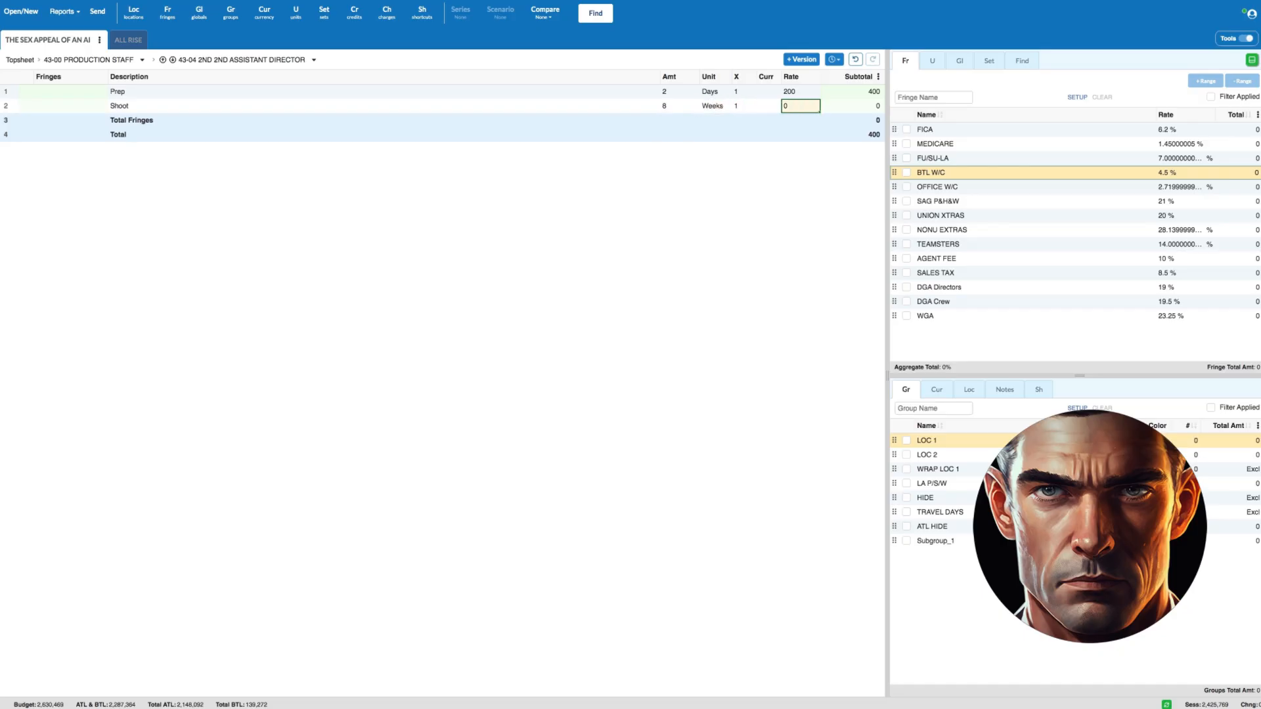
pyautogui.write('1000')
# - Add a Wrap line for the 2nd 2nd Assistant Director with amount sd-38 and a rate of 200
pyautogui.press('Return')
pyautogui.write('Wrap')
pyautogui.press('Tab')
pyautogui.write('1')
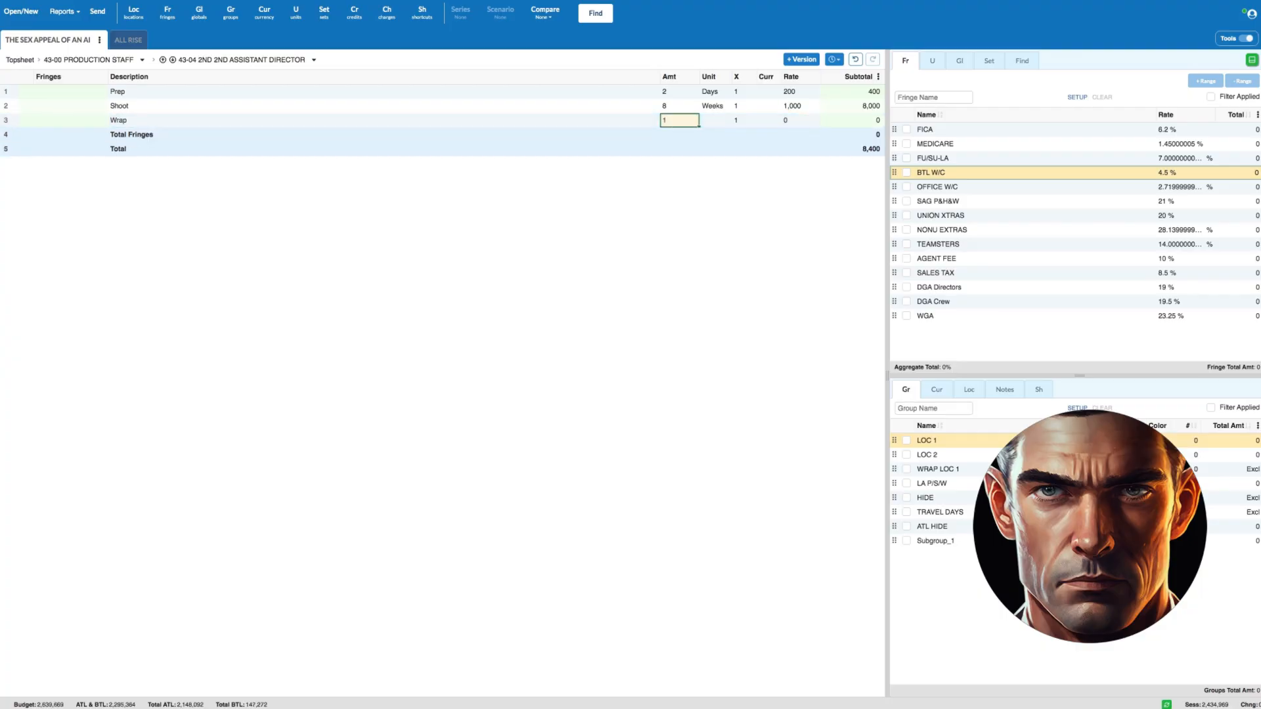
pyautogui.write('sd-38')
pyautogui.press('Tab')
pyautogui.press('Tab')
pyautogui.press('Tab')
pyautogui.press('Tab')
pyautogui.write('200')
# - Apply FICA, MEDICARE, FU/SU-LA and BTL W/C fringes to all three 2nd 2nd Assistant Director lines, then return to the Production Staff accounts
pyautogui.click(6, 91)
pyautogui.keyDown('shift'); pyautogui.click(8, 119); pyautogui.keyUp('shift')
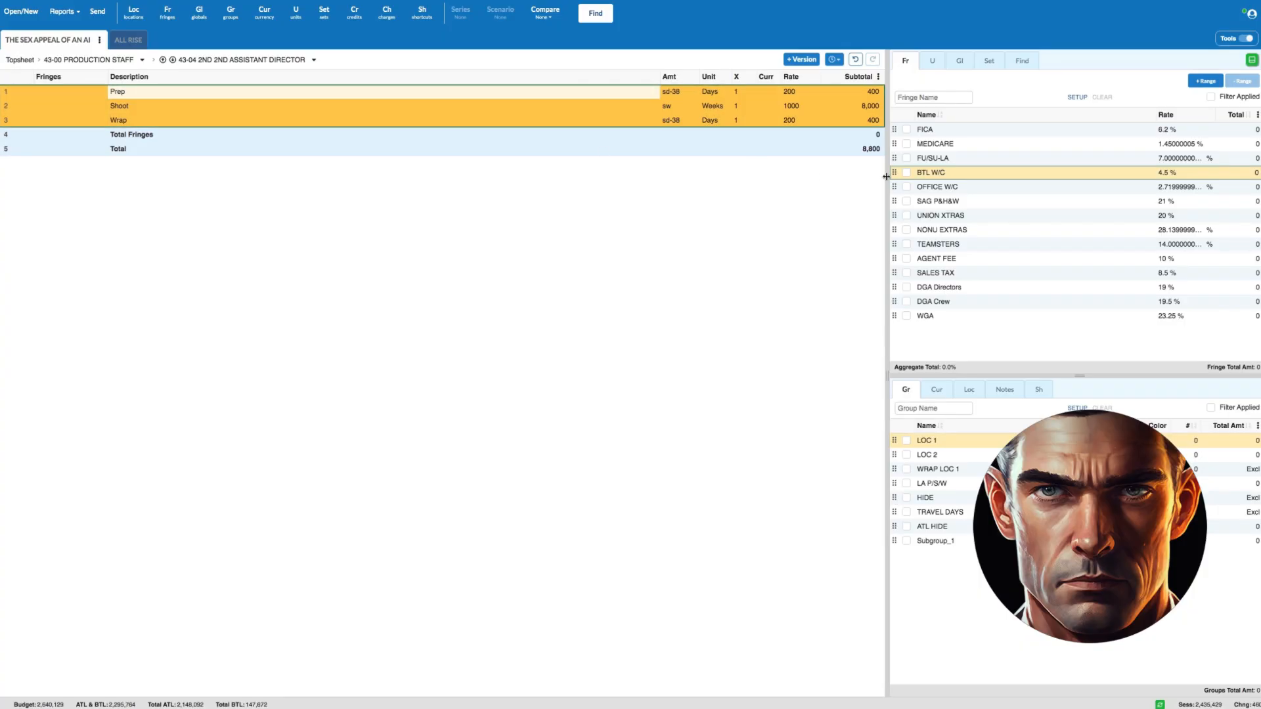
pyautogui.click(907, 129)
pyautogui.click(906, 144)
pyautogui.click(906, 159)
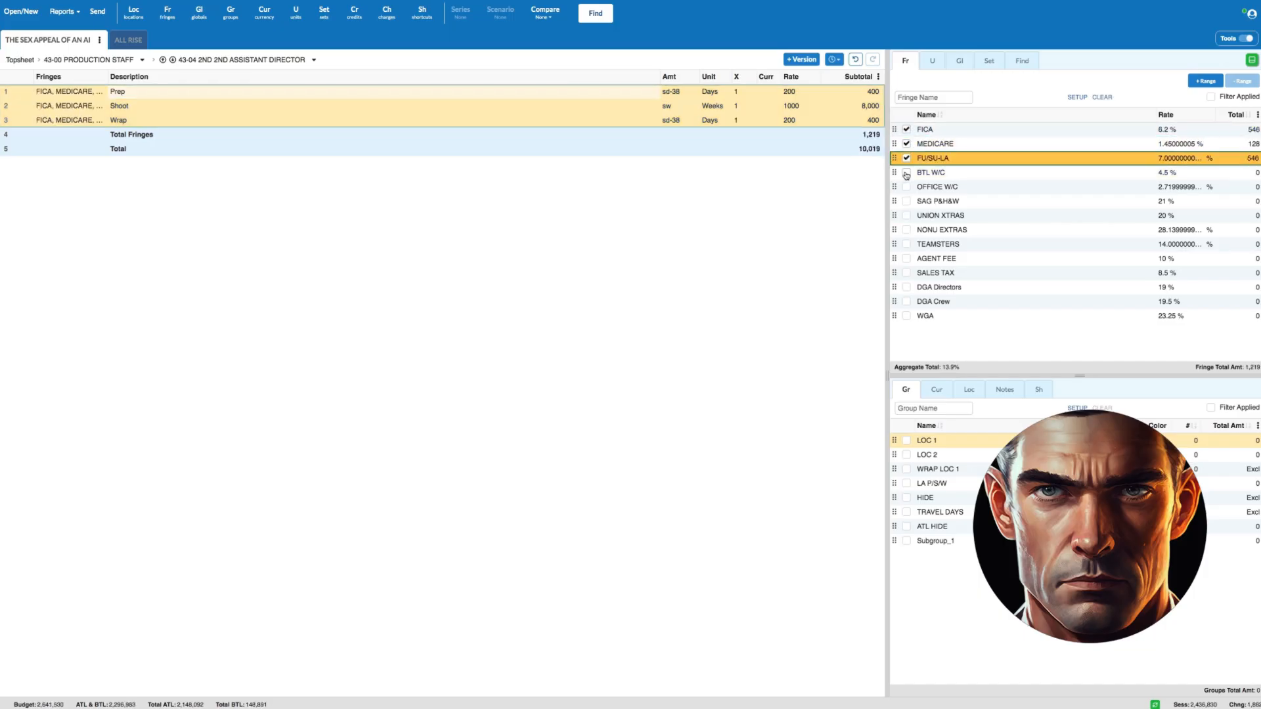
pyautogui.click(906, 173)
pyautogui.click(107, 60)
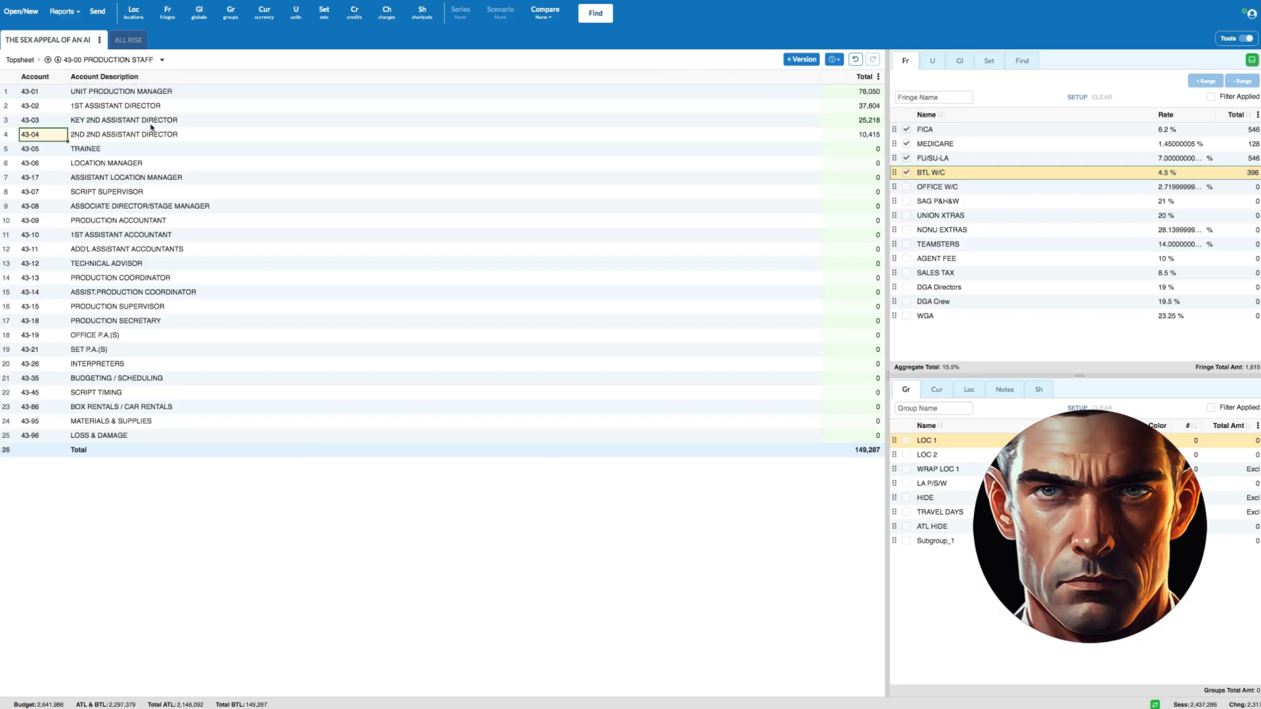
pyautogui.click(6, 135)
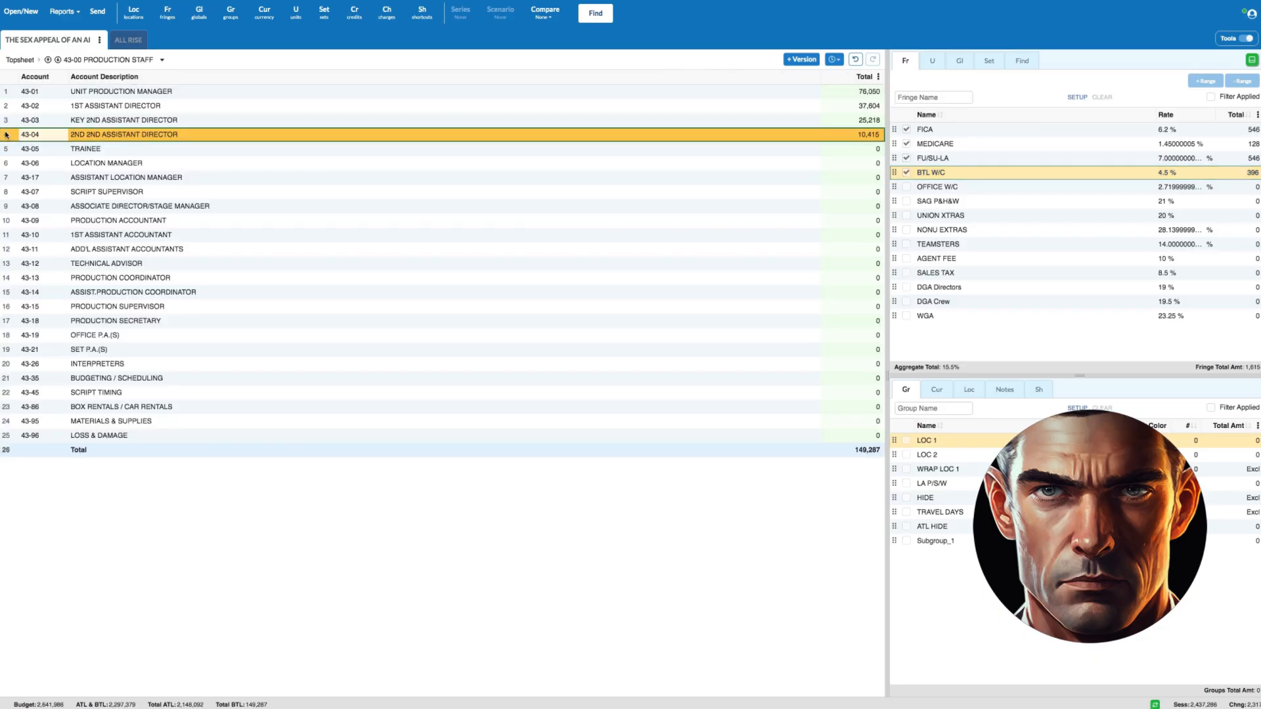
# - Open the Location Manager account and enter a Prep line with amount sw-2 in weeks and a rate of 1800
pyautogui.click(5, 149)
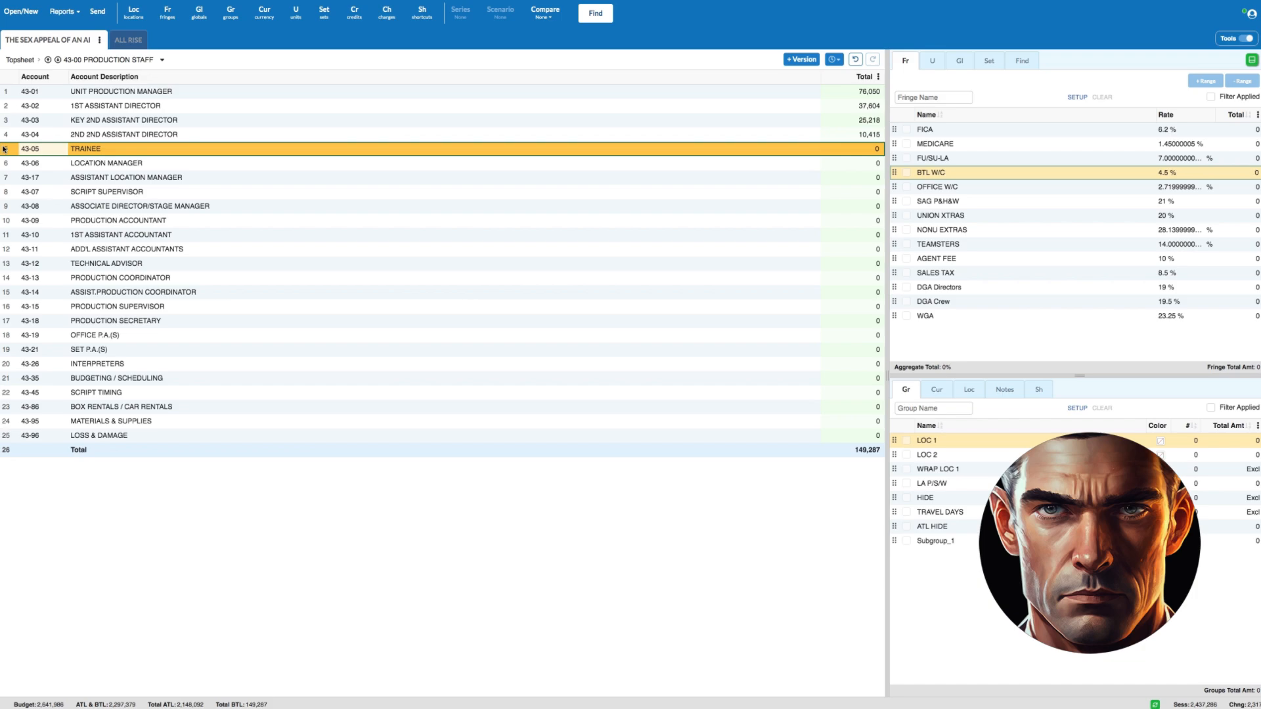
pyautogui.doubleClick(9, 163)
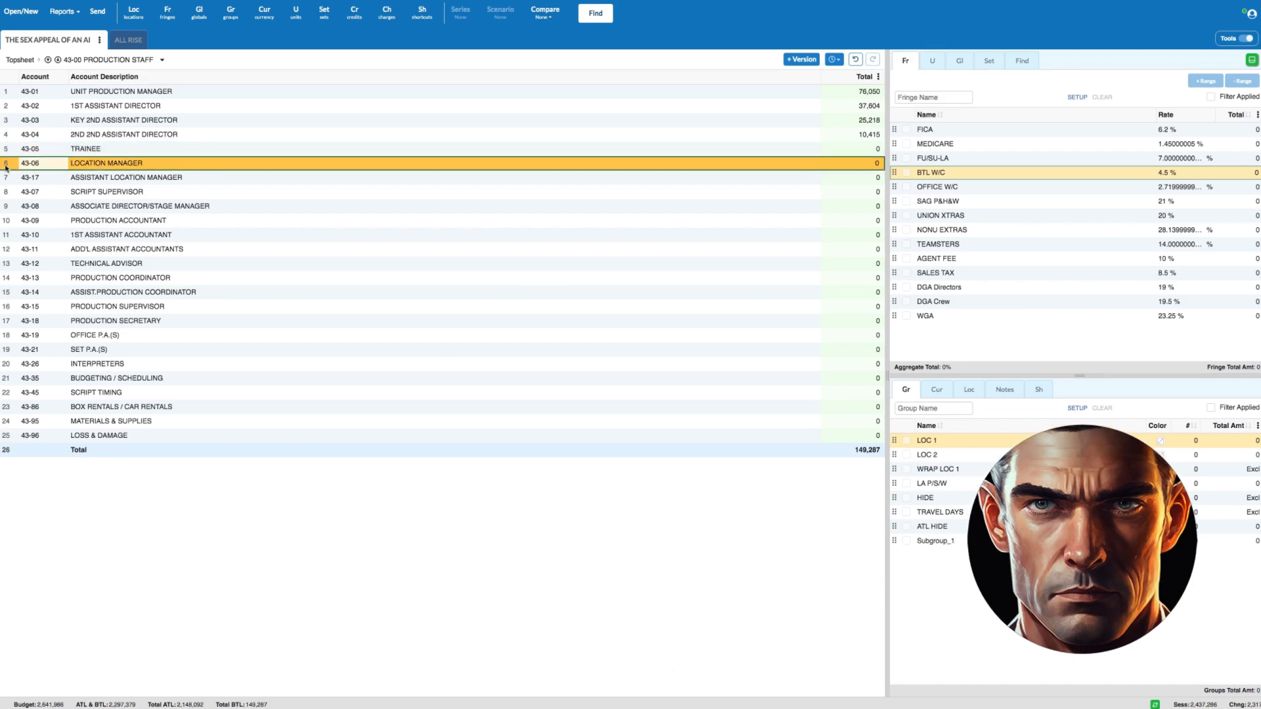
pyautogui.write('Prep')
pyautogui.press('Tab')
pyautogui.write('6wk')
pyautogui.press('Tab')
pyautogui.press('Tab')
pyautogui.press('Tab')
pyautogui.press('Tab')
pyautogui.write('1800')
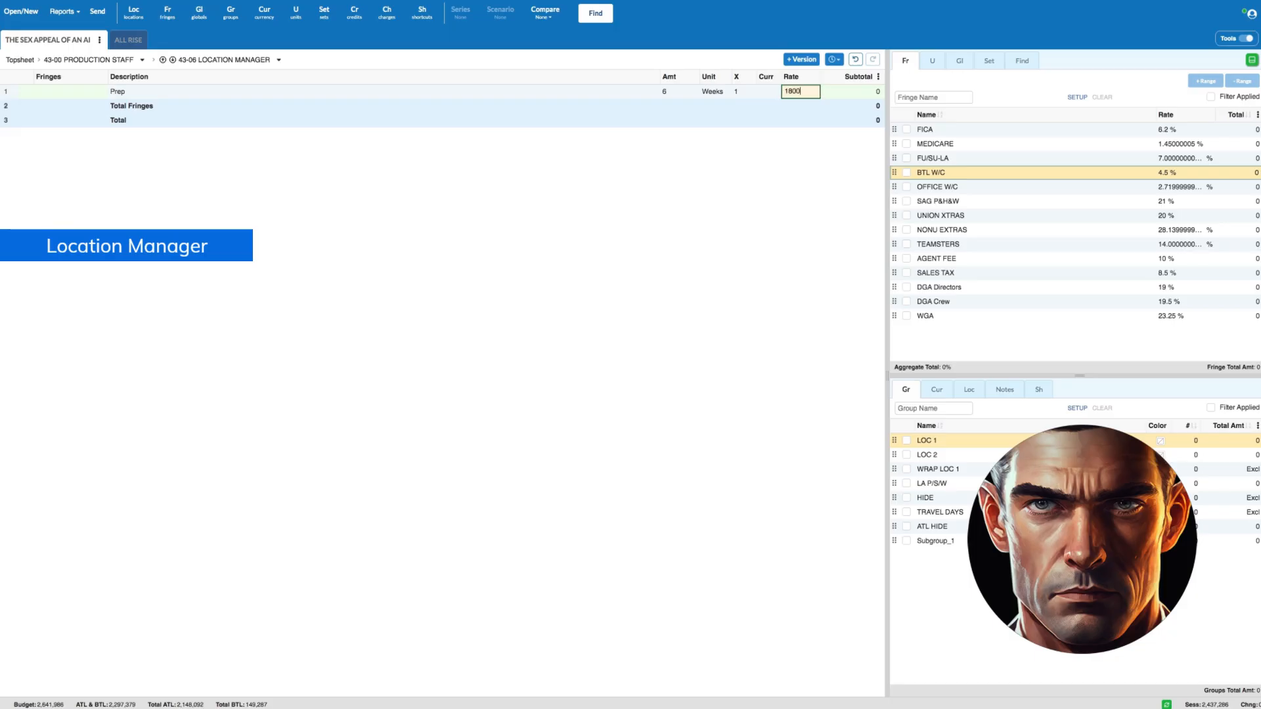
pyautogui.press('Return')
# - Add a Shoot line for the Location Manager with amount sw in weeks and a rate of 1800
pyautogui.write('Shoot')
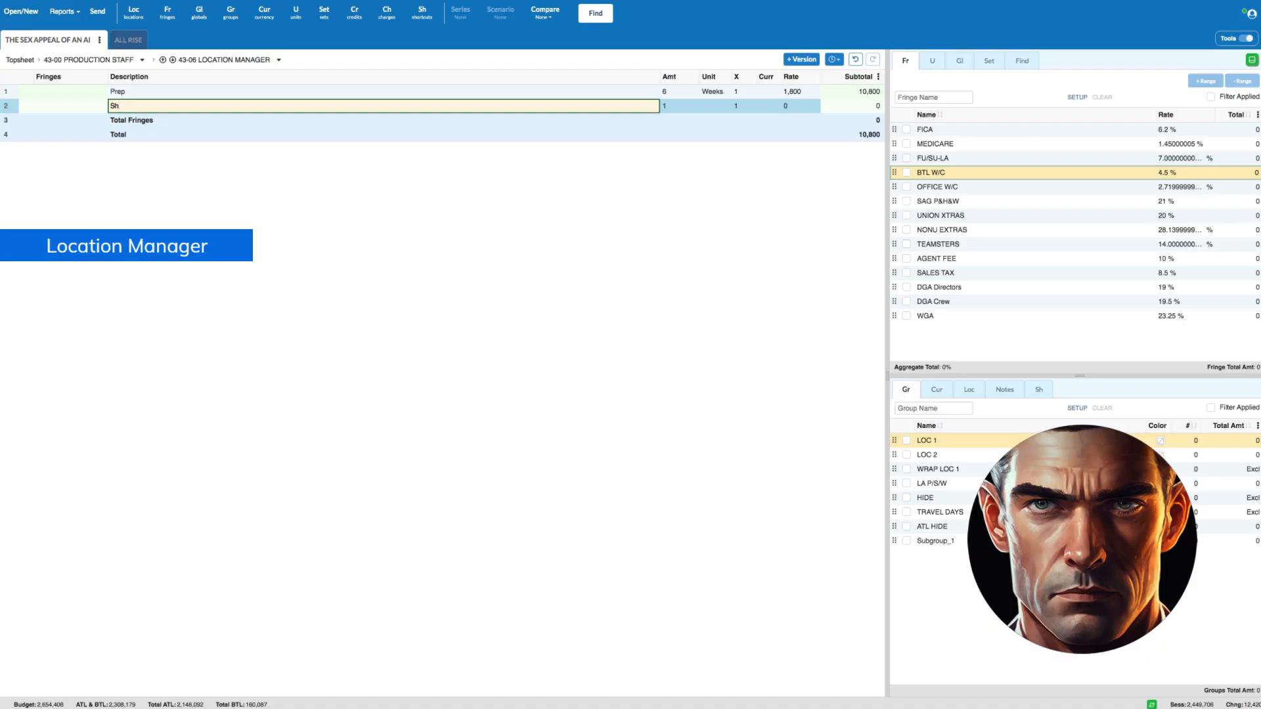
pyautogui.press('Tab')
pyautogui.write('8')
pyautogui.press('Tab')
pyautogui.press('Tab')
pyautogui.press('Tab')
pyautogui.press('Tab')
pyautogui.write('1800')
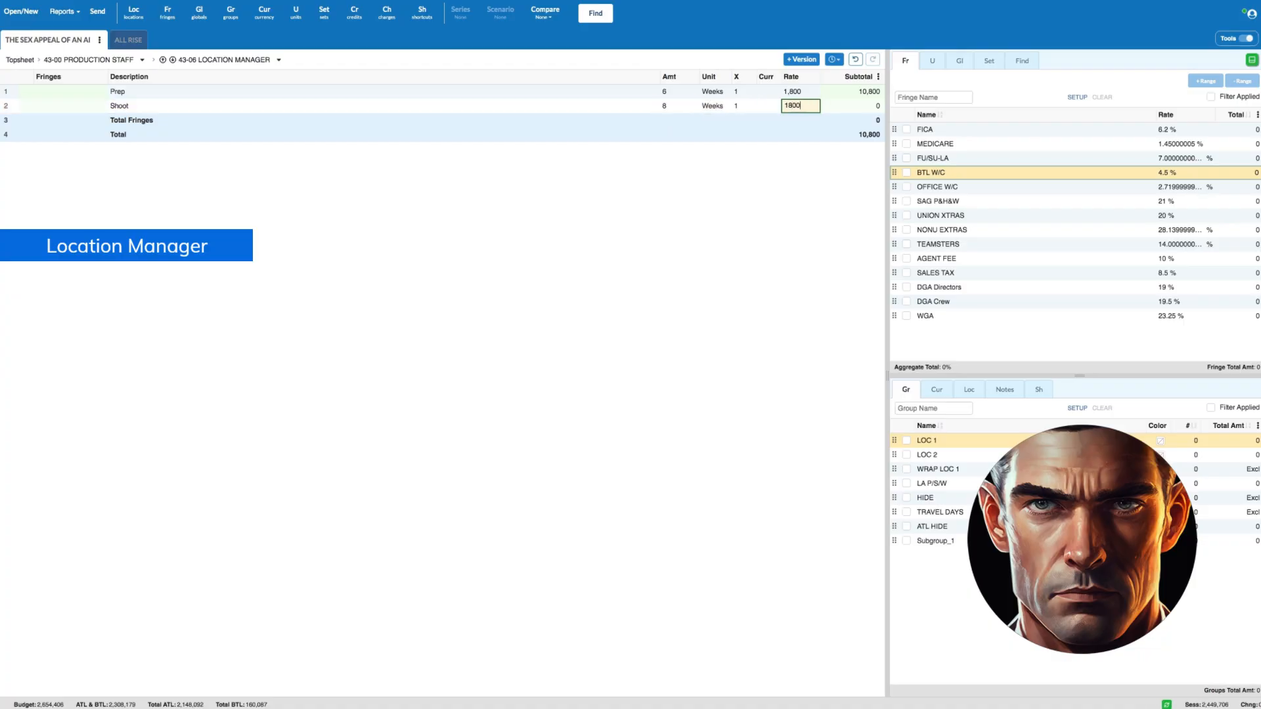
pyautogui.press('Return')
# - Add a Wrap line for the Location Manager with amount sw-6 in weeks and a rate of 1800
pyautogui.write('Wrap')
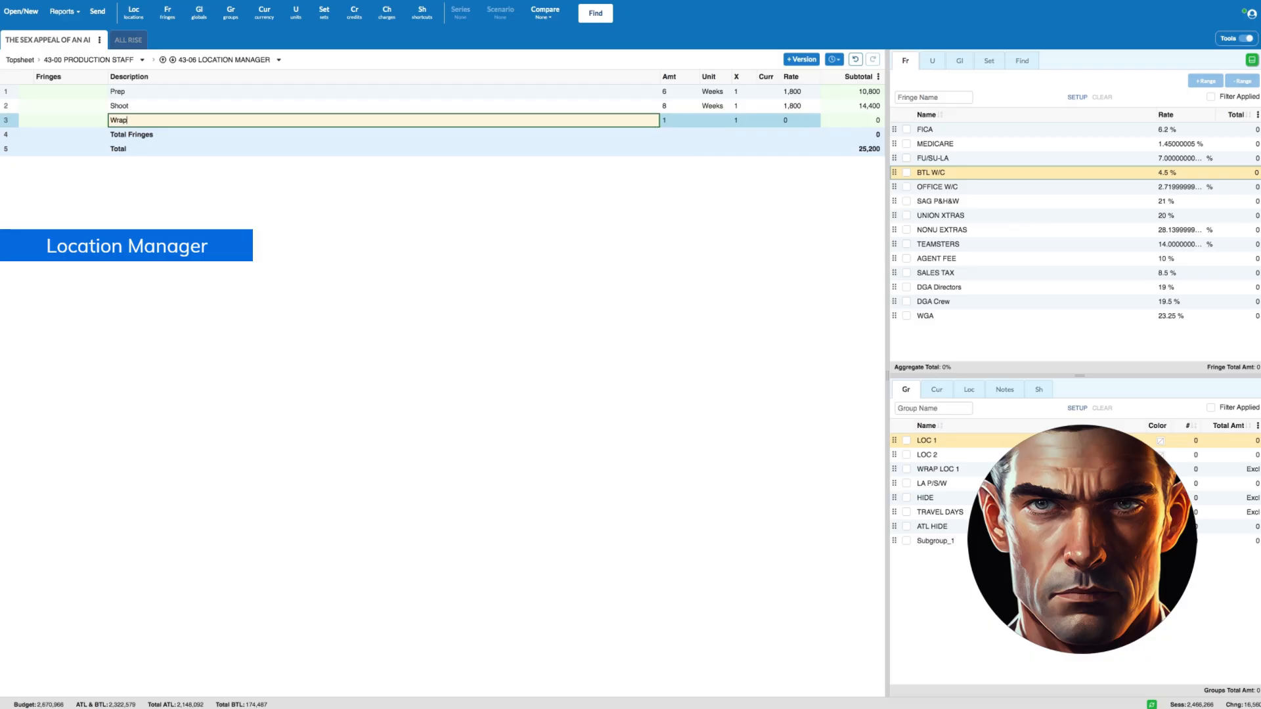
pyautogui.press('Tab')
pyautogui.write('swrap')
pyautogui.press('Tab')
pyautogui.press('Tab')
pyautogui.press('Tab')
pyautogui.press('Tab')
pyautogui.write('18')
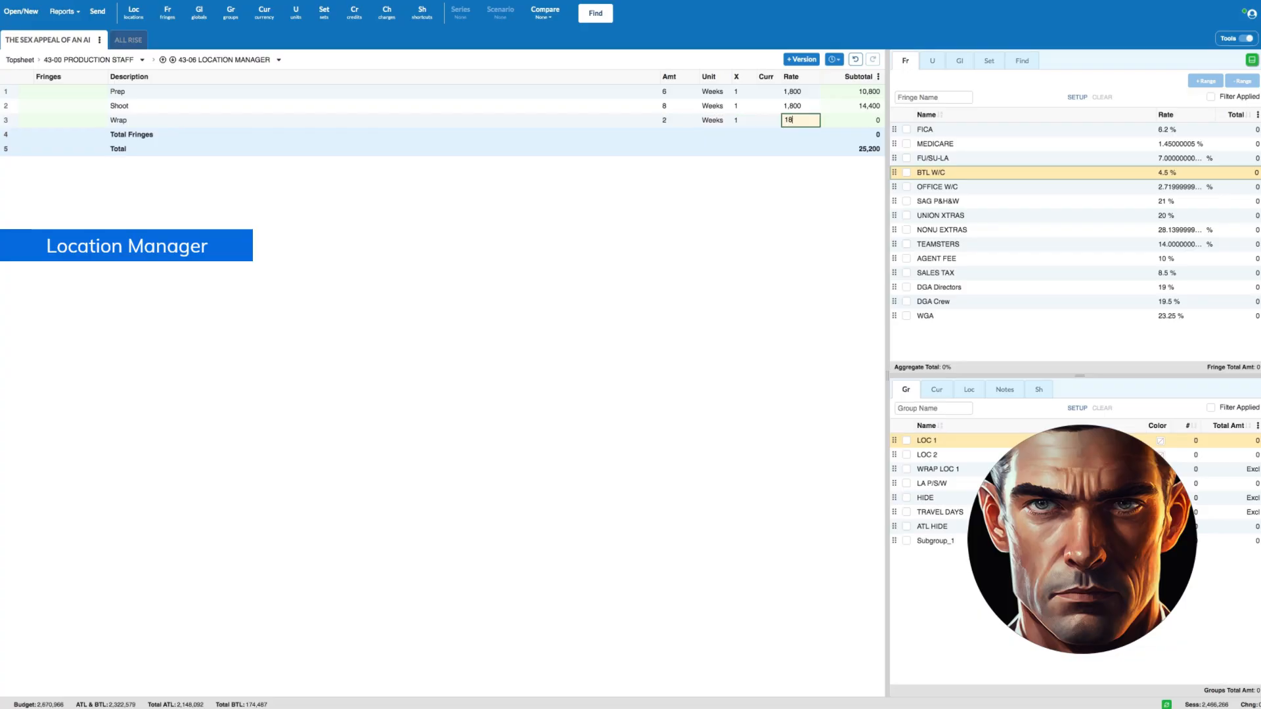
# - Apply FICA, MEDICARE, FU/SU-LA and BTL W/C fringes to all three Location Manager lines, and return to the Production Staff accounts
pyautogui.click(13, 93)
pyautogui.keyDown('shift'); pyautogui.click(8, 120); pyautogui.keyUp('shift')
pyautogui.click(908, 132)
pyautogui.click(907, 144)
pyautogui.click(907, 158)
pyautogui.click(906, 172)
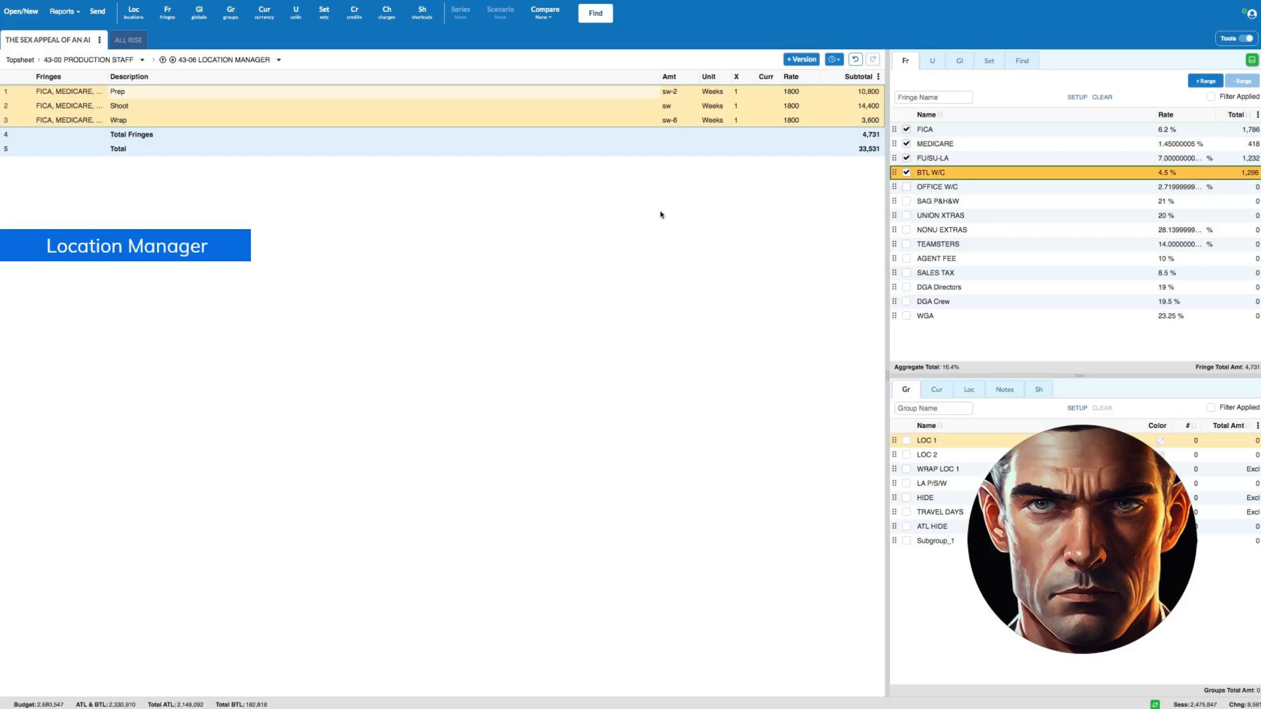
pyautogui.click(96, 65)
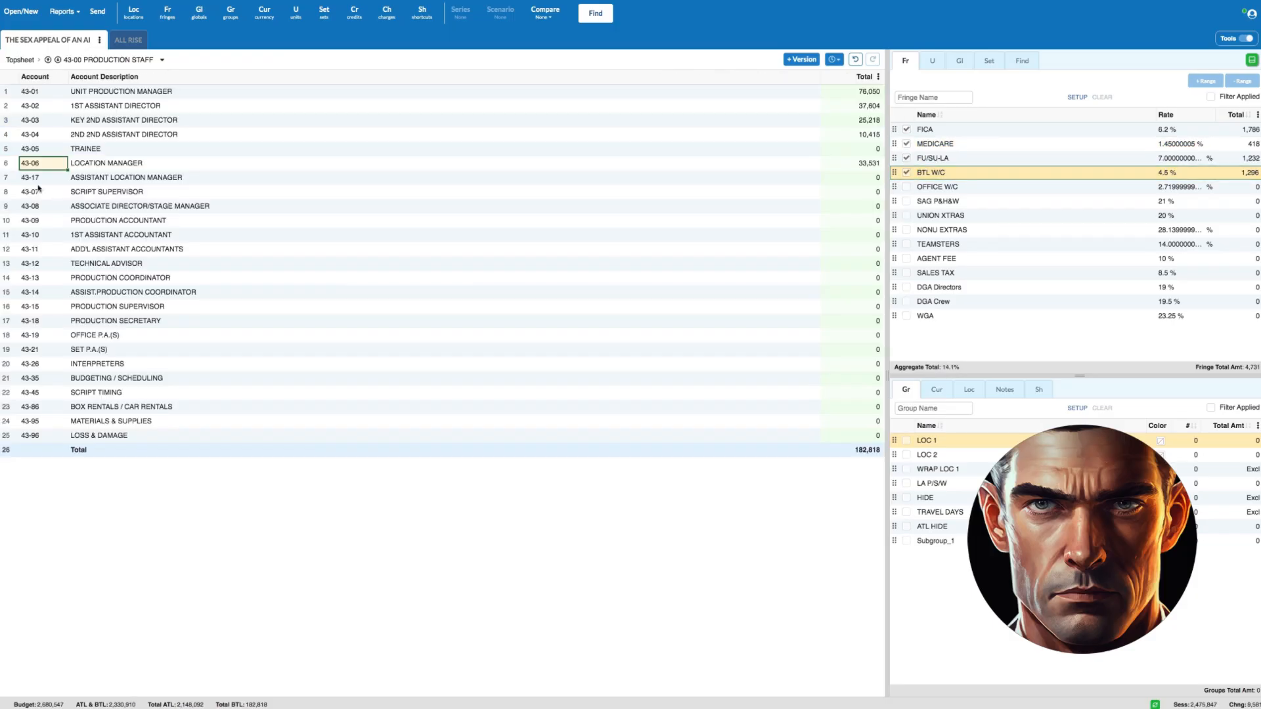
# - Open the Assistant Location Manager account and enter a Prep line with amount sw-5 in weeks and a rate of 1400
pyautogui.doubleClick(14, 179)
pyautogui.click(209, 92)
pyautogui.write('Prep')
pyautogui.press('Tab')
pyautogui.write('3')
pyautogui.press('Tab')
pyautogui.write('Weeks')
pyautogui.press('Tab')
pyautogui.press('Tab')
pyautogui.press('Tab')
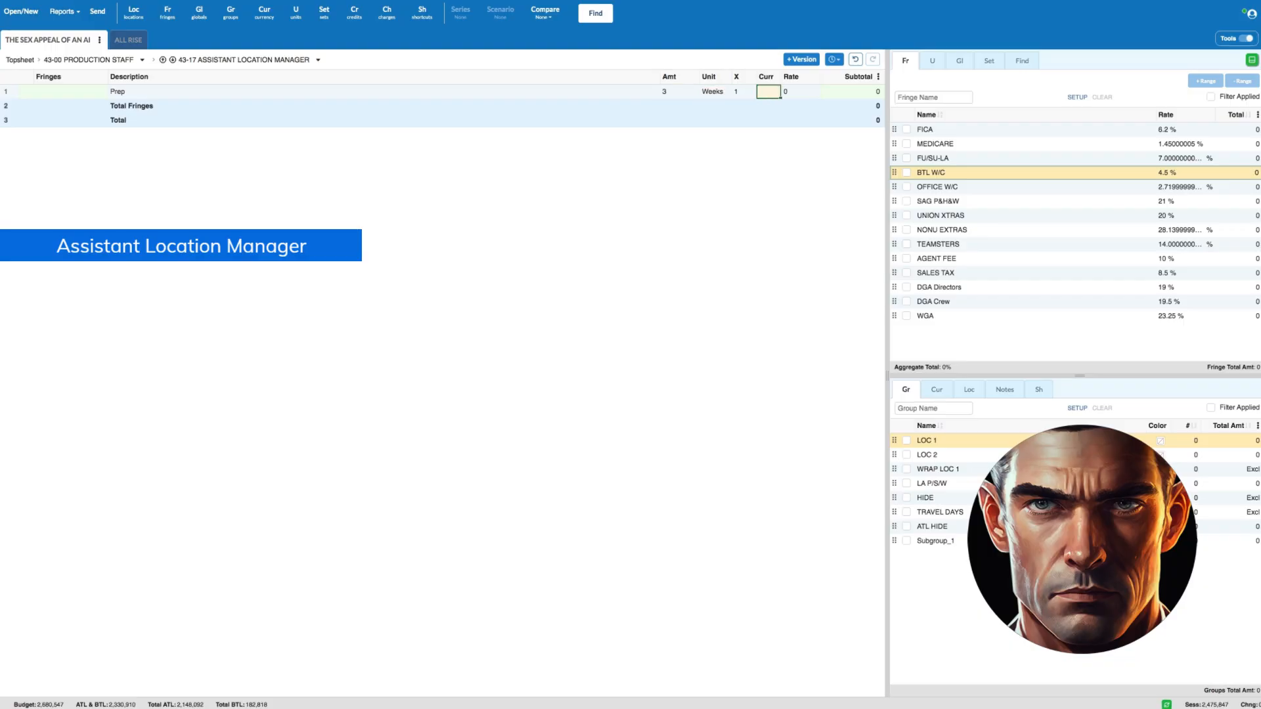
pyautogui.write('1400')
pyautogui.press('Return')
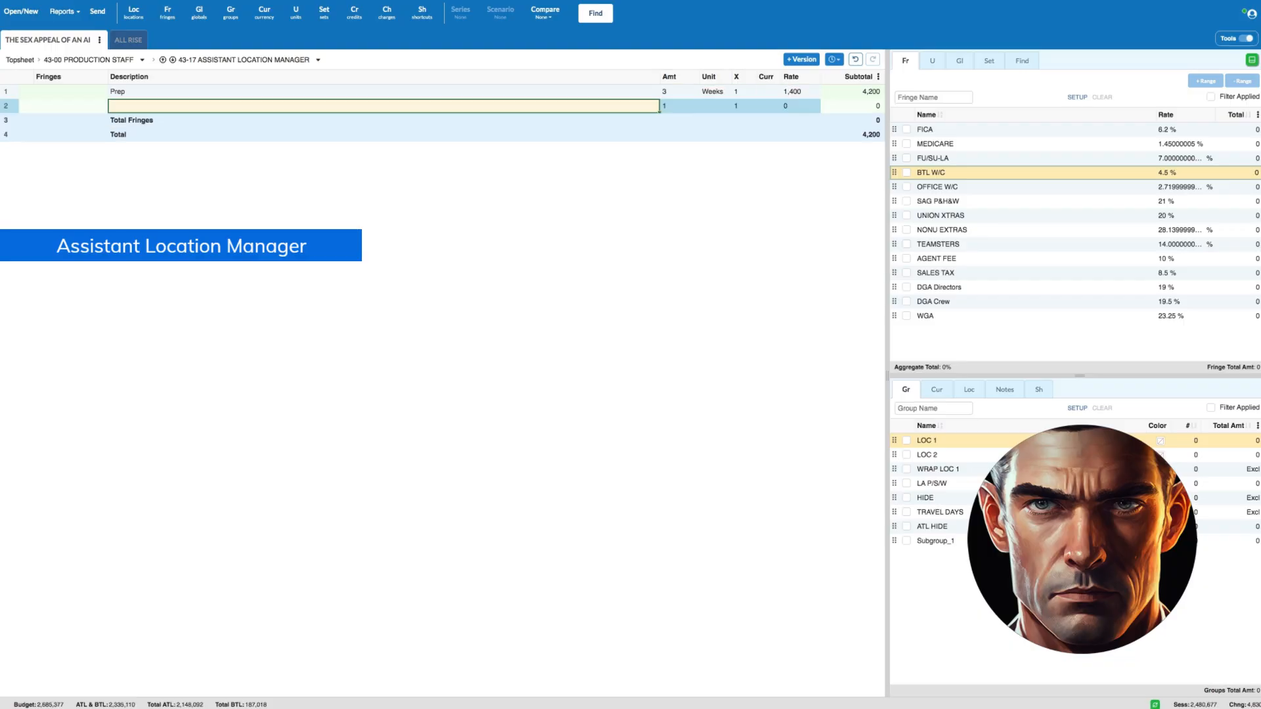
# - Add a Shoot line for the Assistant Location Manager with amount sw in weeks and a rate of 1400
pyautogui.write('Shoot')
pyautogui.press('Tab')
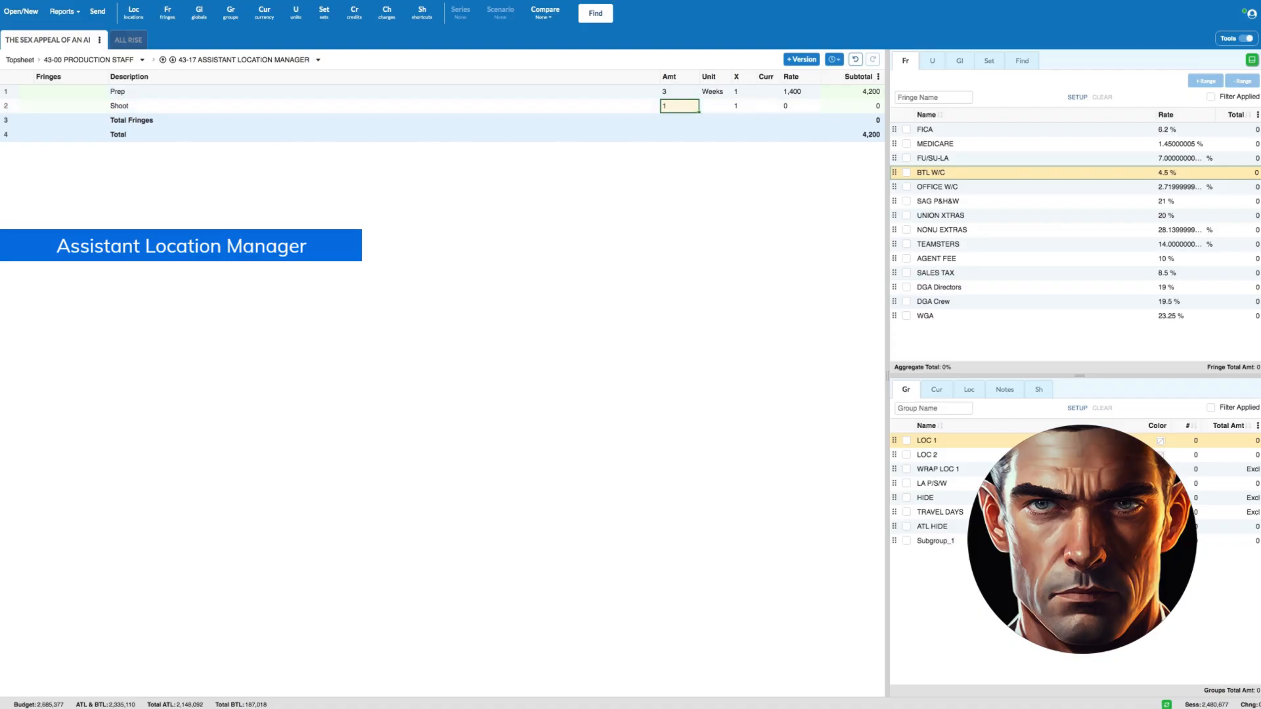
pyautogui.write('8w')
pyautogui.press('Tab')
pyautogui.press('Tab')
pyautogui.press('Tab')
pyautogui.press('Tab')
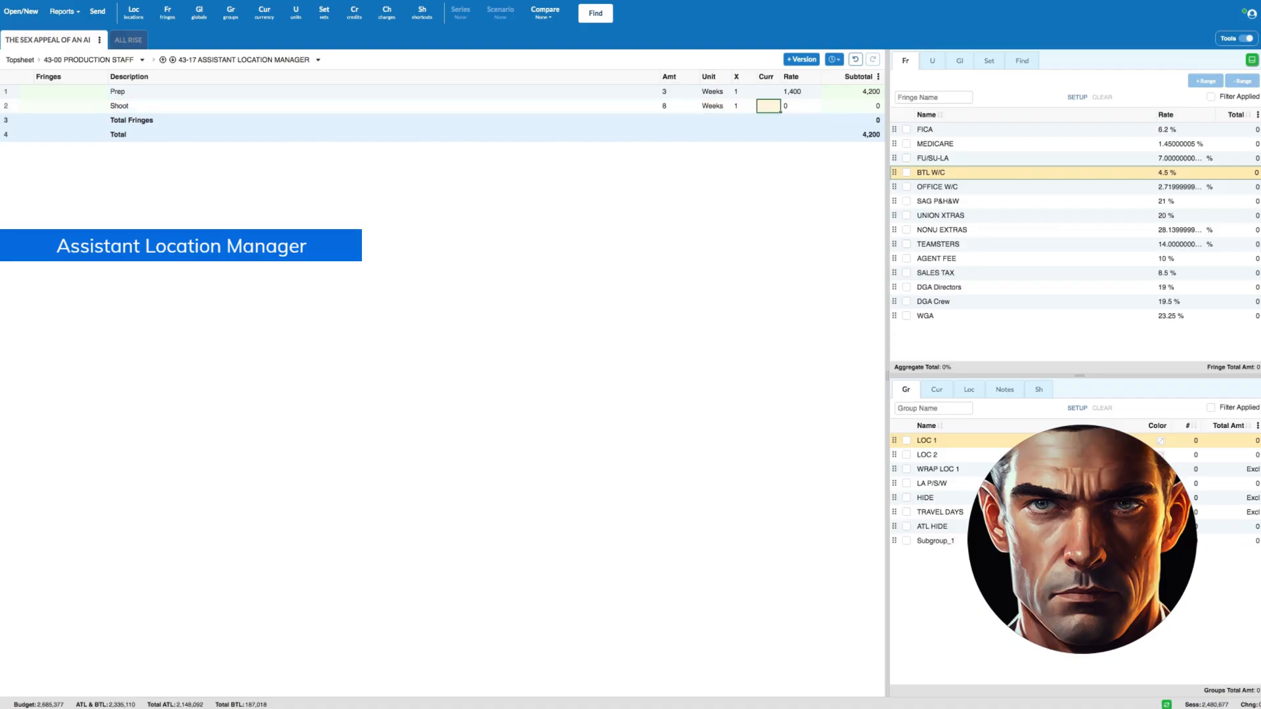
pyautogui.write('1,400')
pyautogui.press('Return')
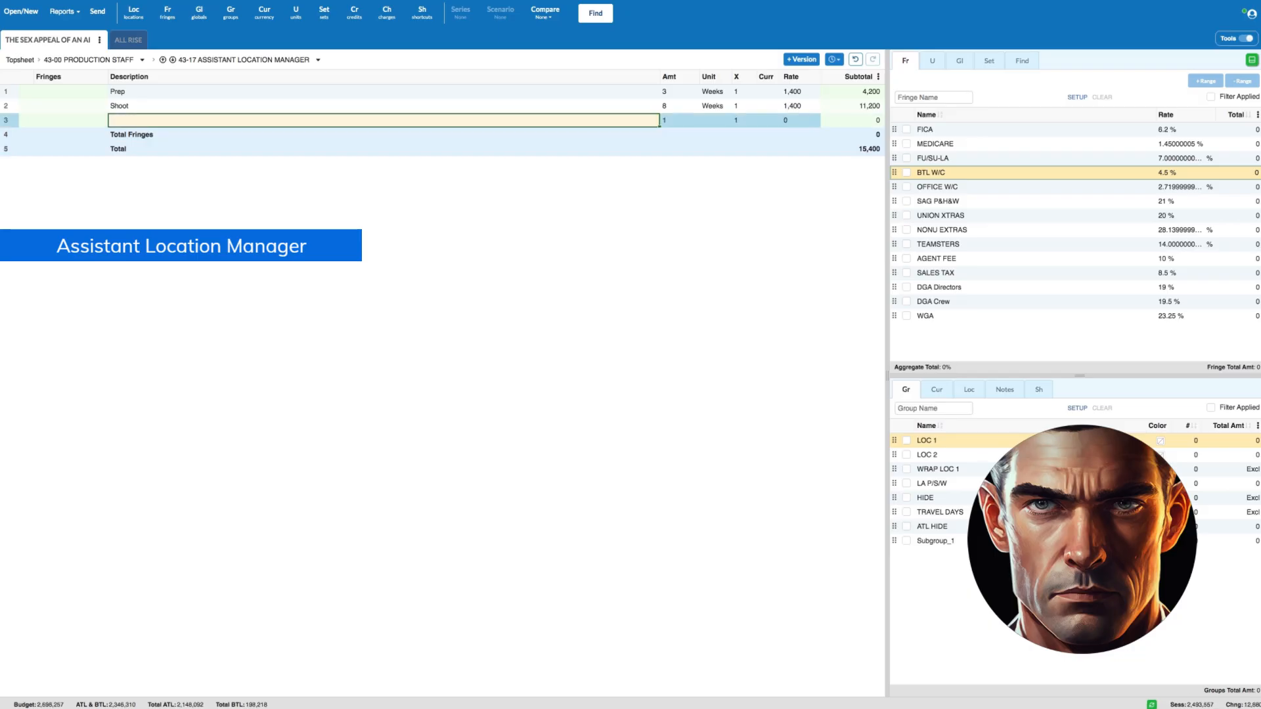
# - Add a Wrap line for the Assistant Location Manager with amount sw-7 and a weekly rate of 1400
pyautogui.write('Wrap')
pyautogui.press('Tab')
pyautogui.write('sw-7')
pyautogui.press('Tab')
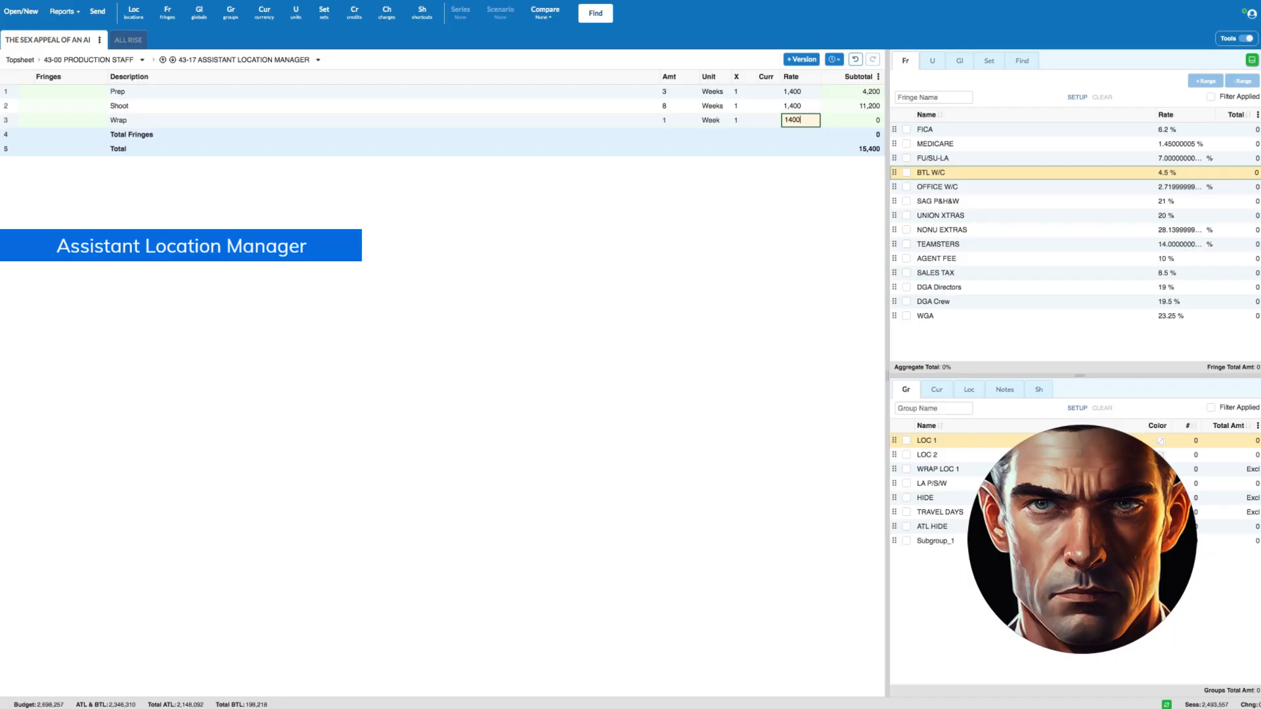
# - Apply FICA, MEDICARE, FU/SU-LA and BTL W/C fringes to all three Assistant Location Manager lines, and return to the Production Staff accounts
pyautogui.moveTo(6, 94); pyautogui.dragTo(7, 120)
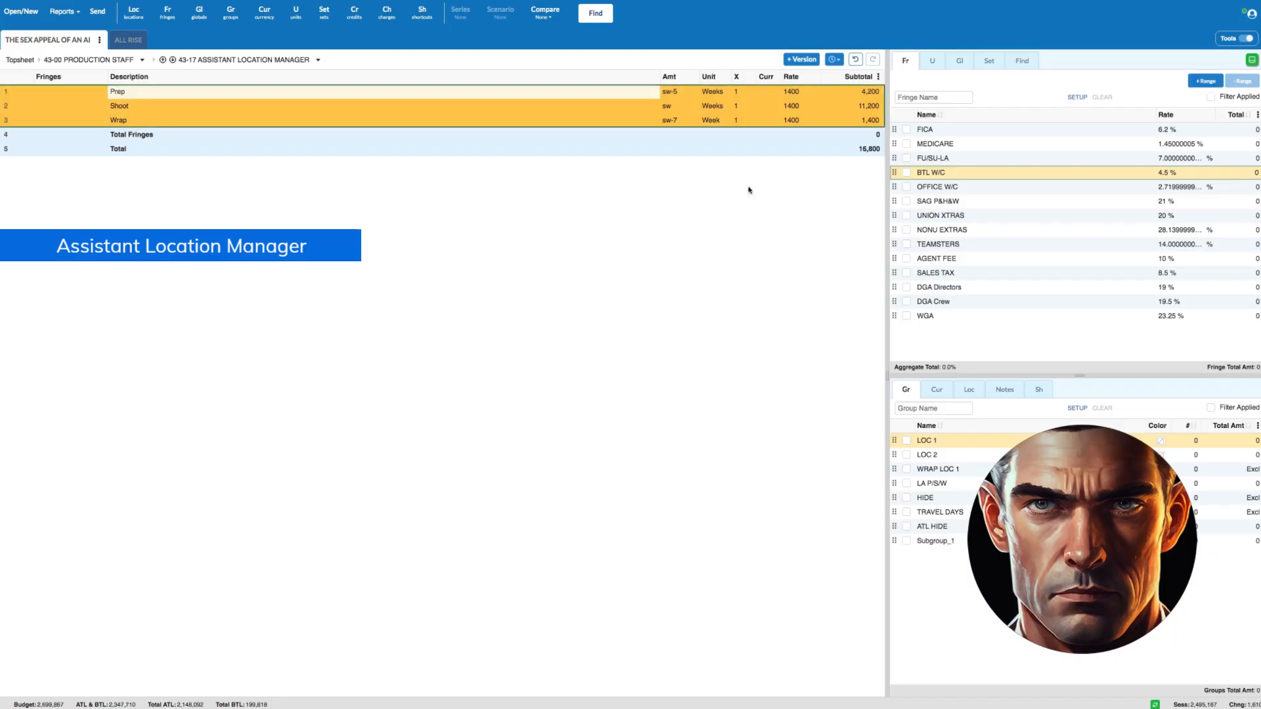
pyautogui.click(907, 129)
pyautogui.click(907, 144)
pyautogui.click(907, 159)
pyautogui.click(907, 172)
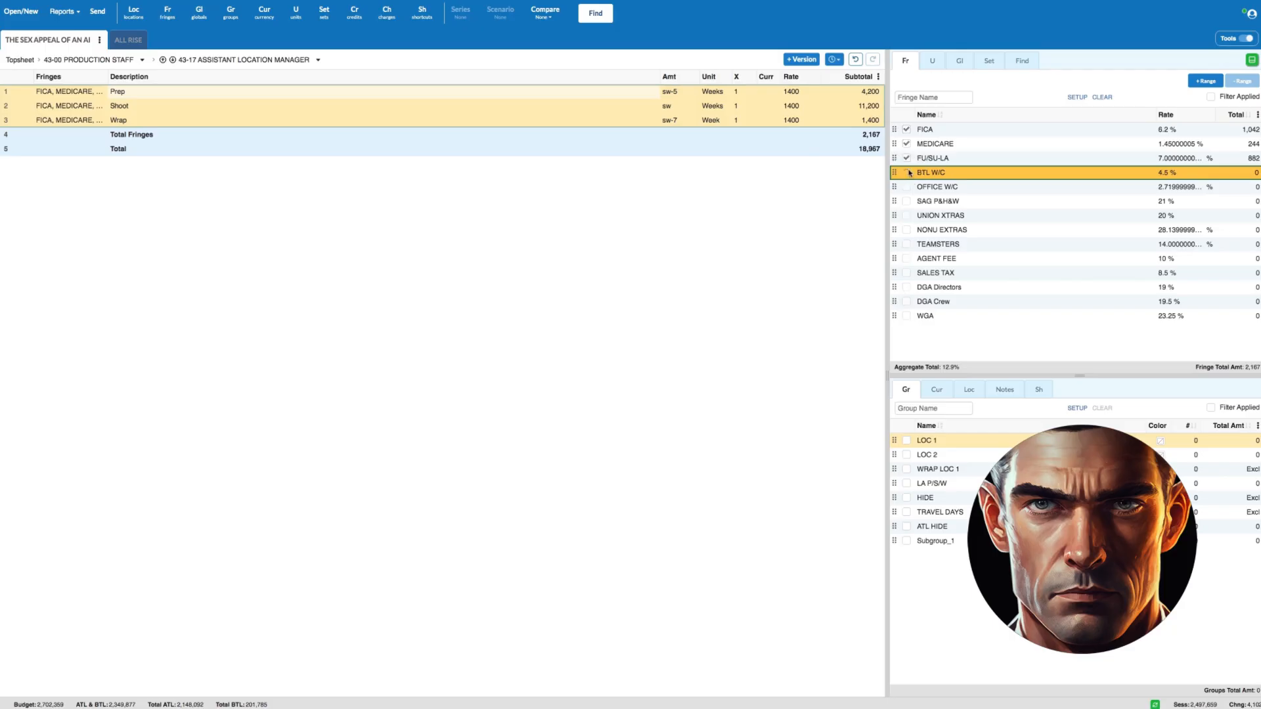
pyautogui.click(121, 63)
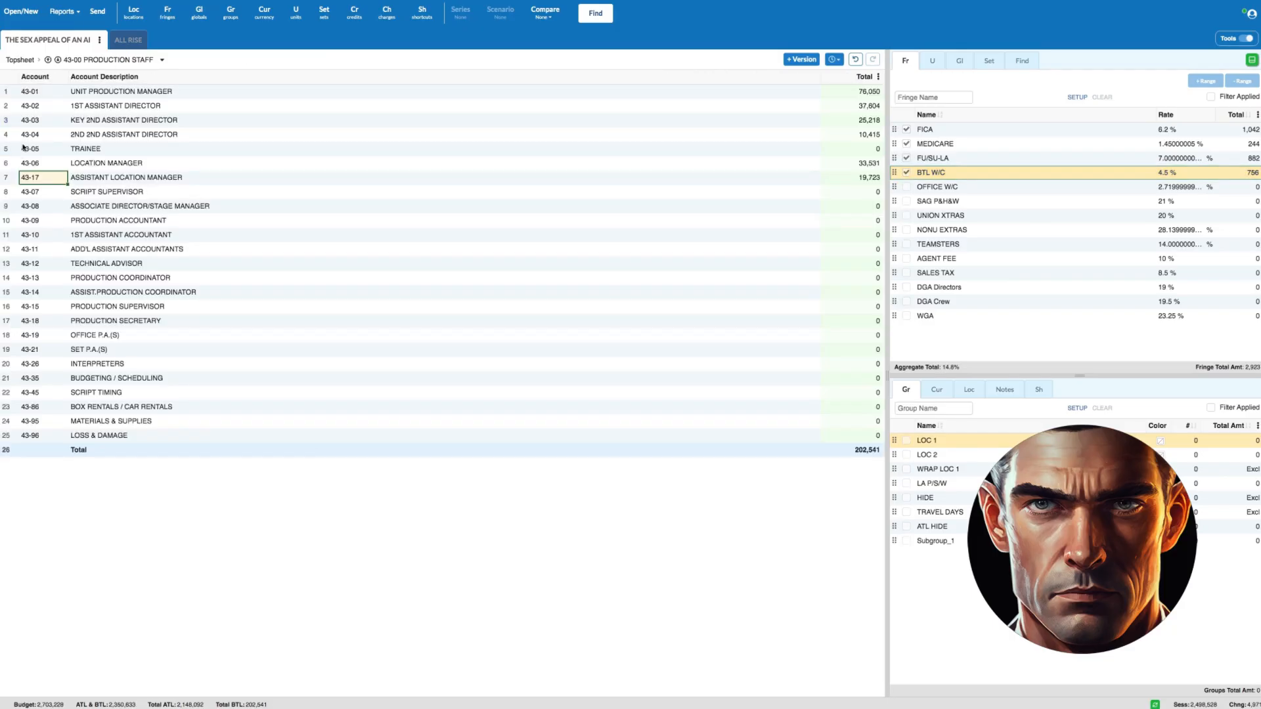
pyautogui.click(4, 179)
pyautogui.moveTo(6, 165); pyautogui.dragTo(6, 177)
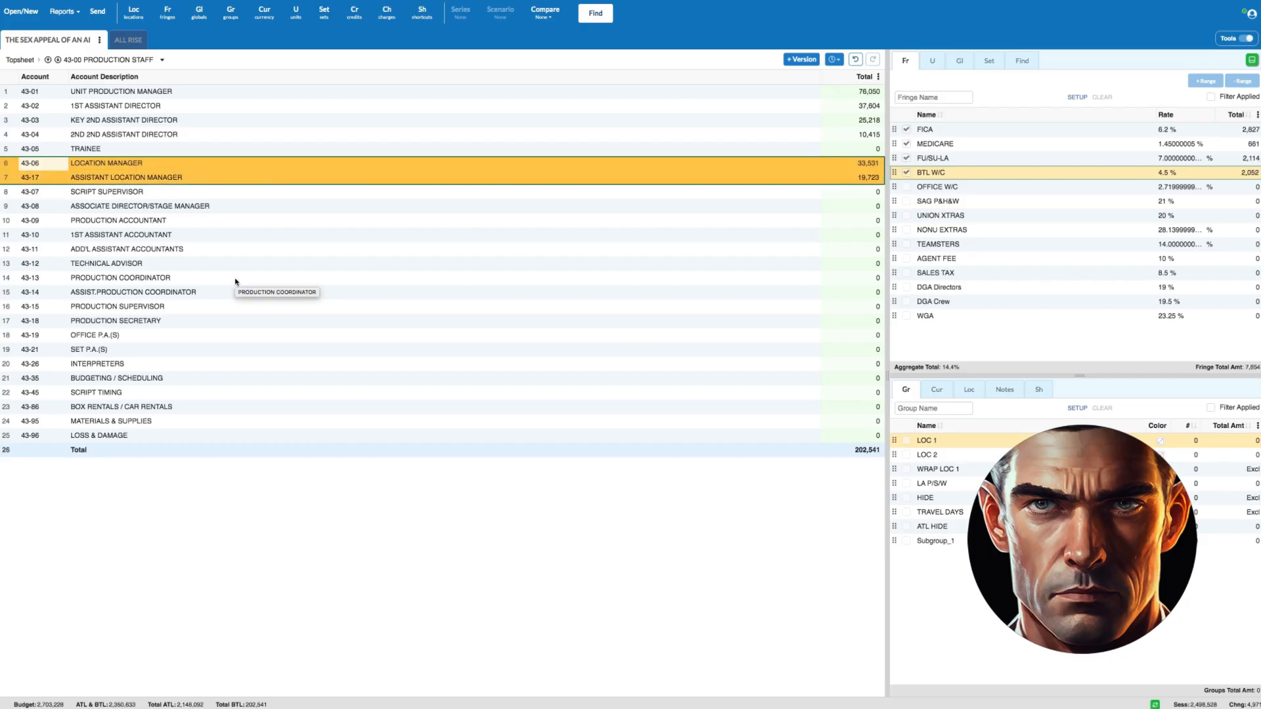
# - Open the Script Supervisor account and enter a Prep line of 2 days at a rate of 300
pyautogui.doubleClick(27, 191)
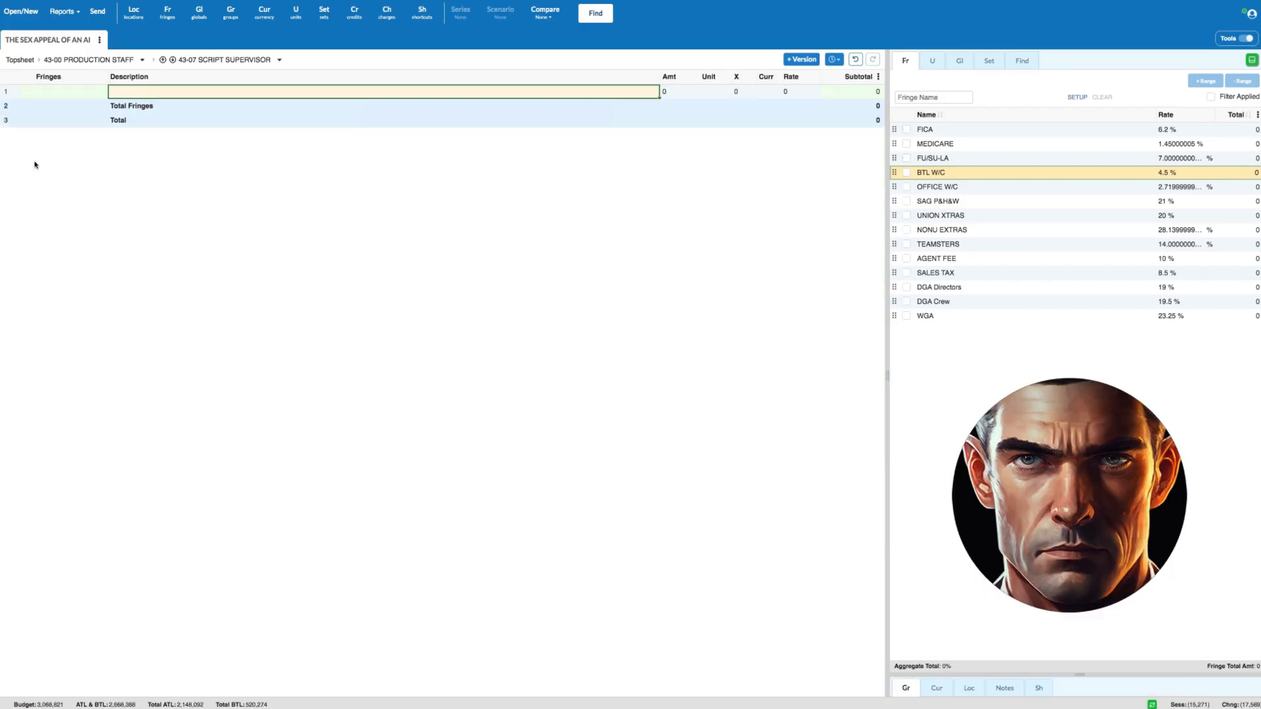
pyautogui.press('Tab')
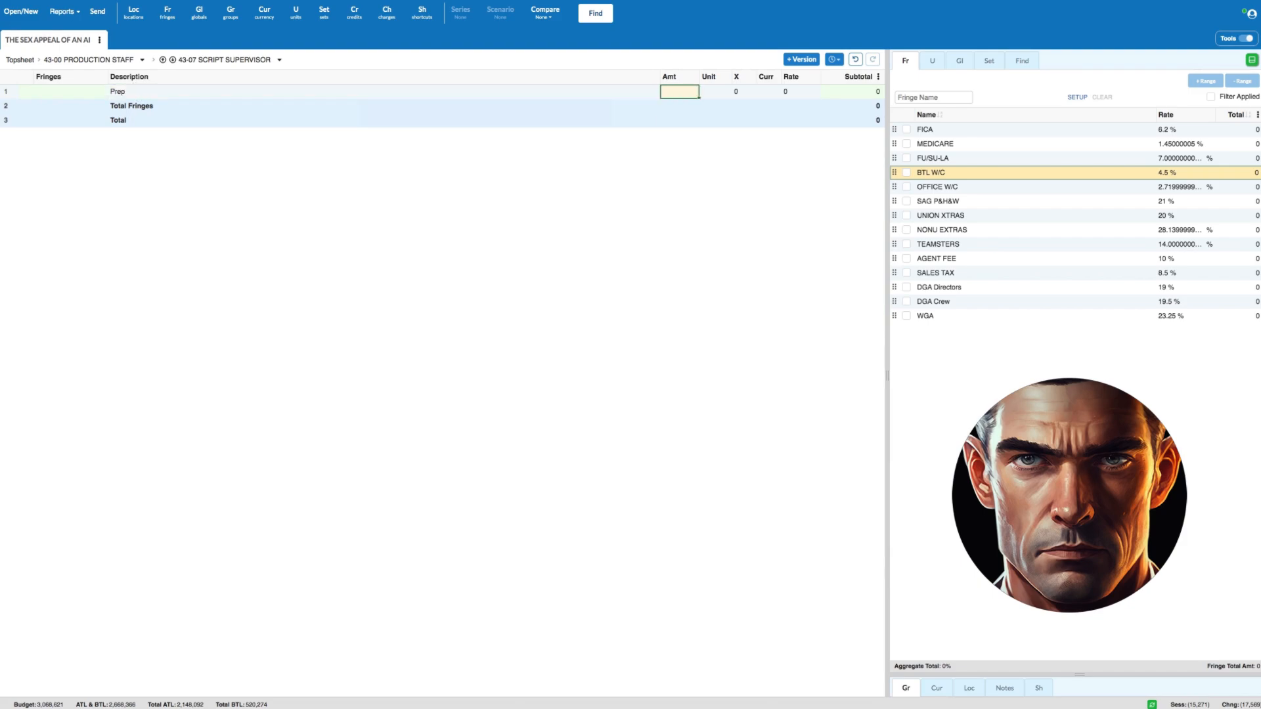
pyautogui.write('2')
pyautogui.press('Tab')
pyautogui.write('d')
pyautogui.press('Tab')
pyautogui.press('Tab')
pyautogui.press('Tab')
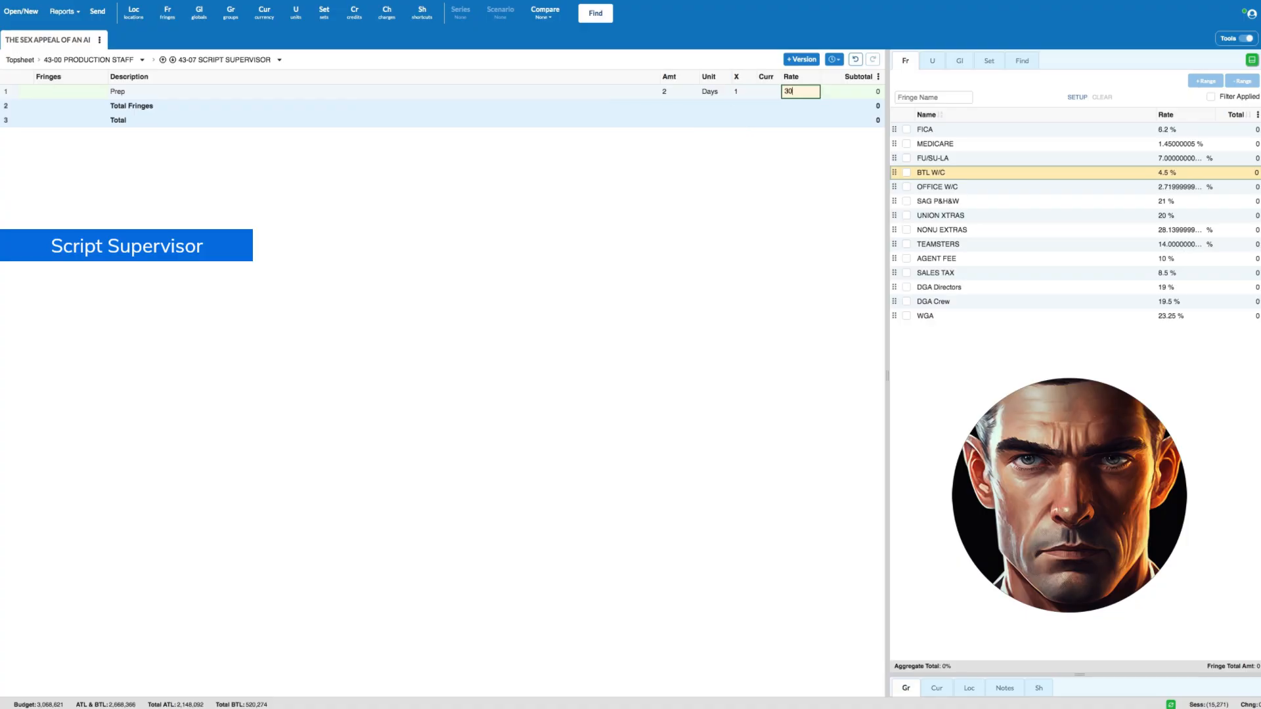
pyautogui.press('Return')
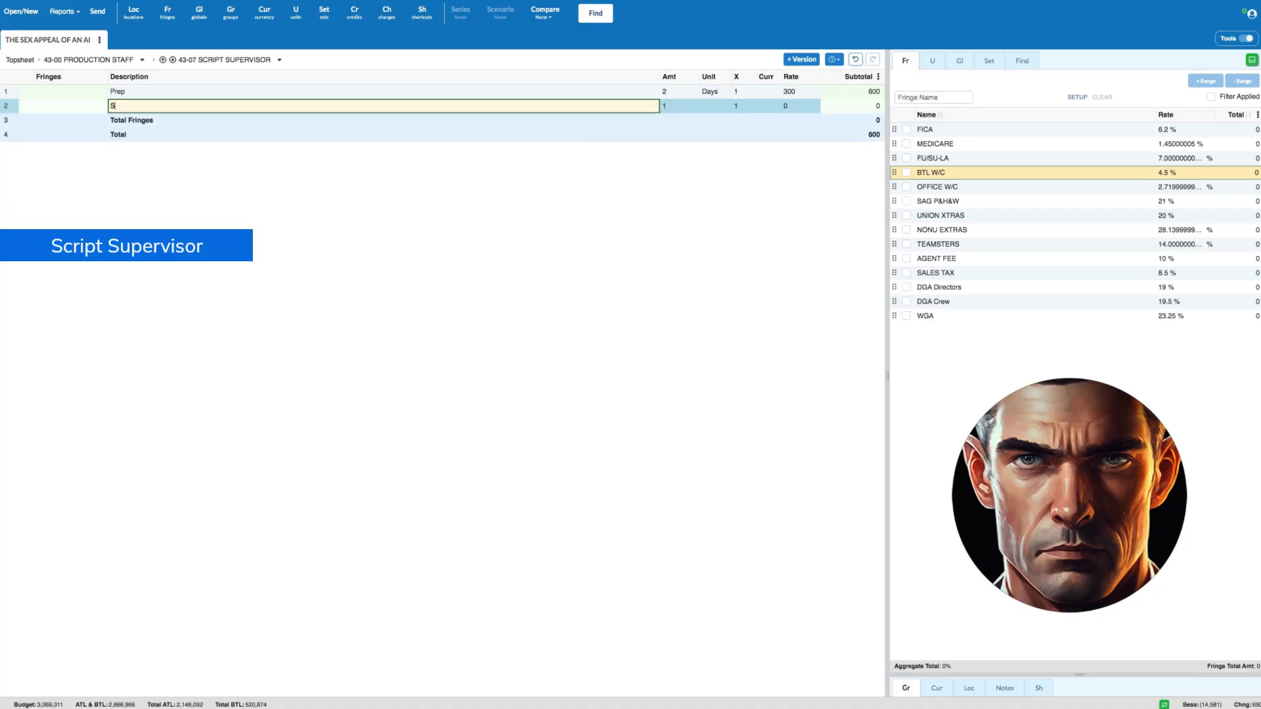
# - Add a Shoot line for the Script Supervisor with amount sw in weeks and a rate of 1500
pyautogui.press('Tab')
pyautogui.write('sh')
pyautogui.press('Tab')
pyautogui.press('Tab')
pyautogui.press('Tab')
pyautogui.press('Tab')
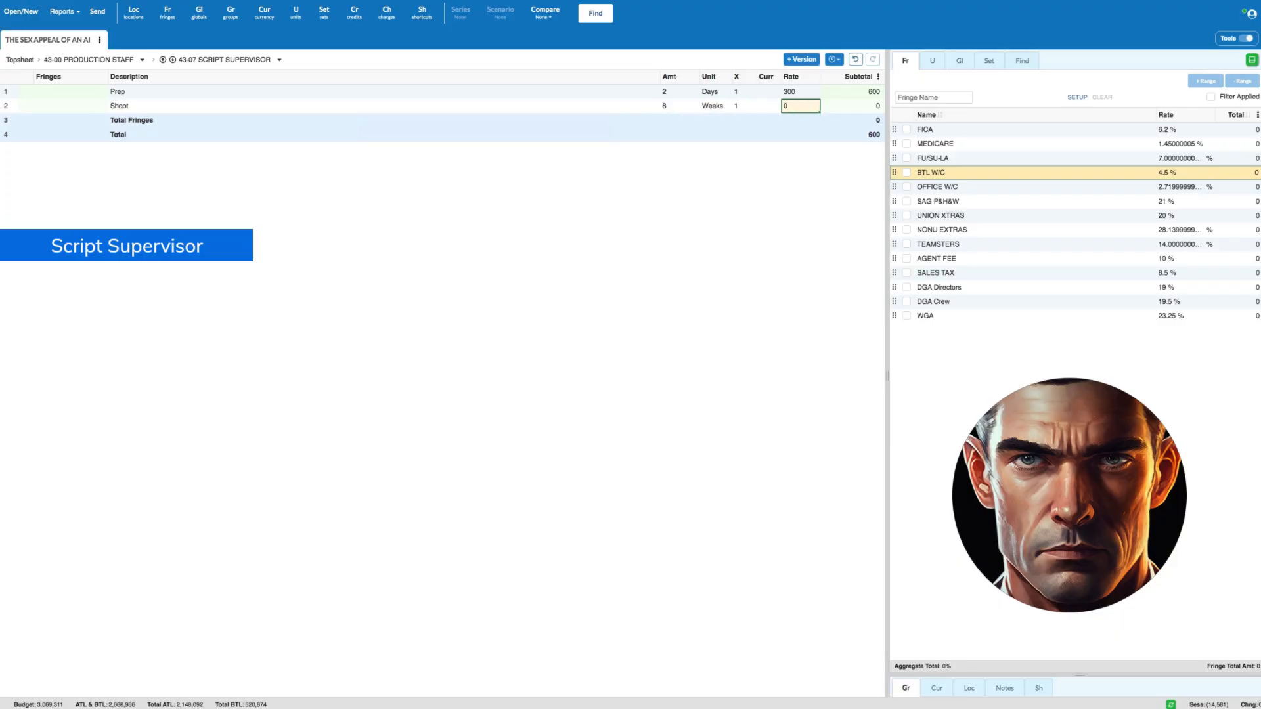
pyautogui.press('Return')
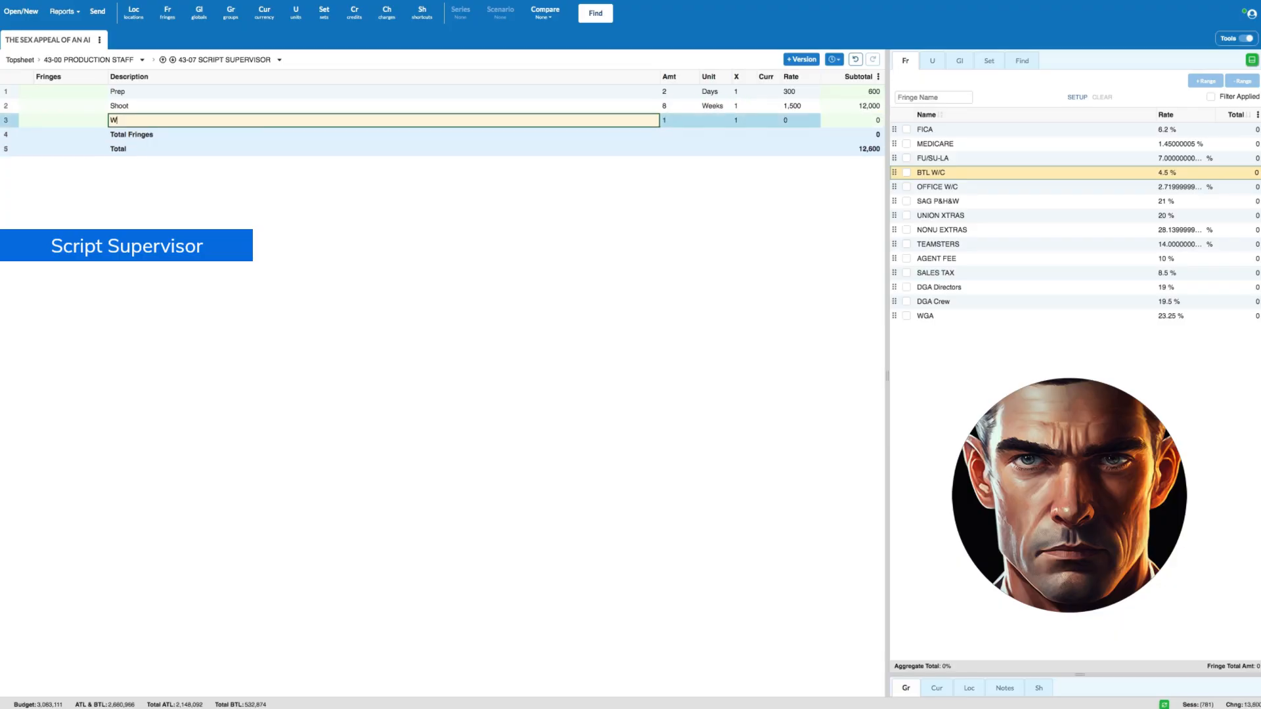
# - Add a Wrap line for the Script Supervisor of 1 day at a rate of 300
pyautogui.press('Tab')
pyautogui.press('Tab')
pyautogui.write('Day')
pyautogui.press('Tab')
pyautogui.press('Tab')
pyautogui.press('Tab')
pyautogui.write('300')
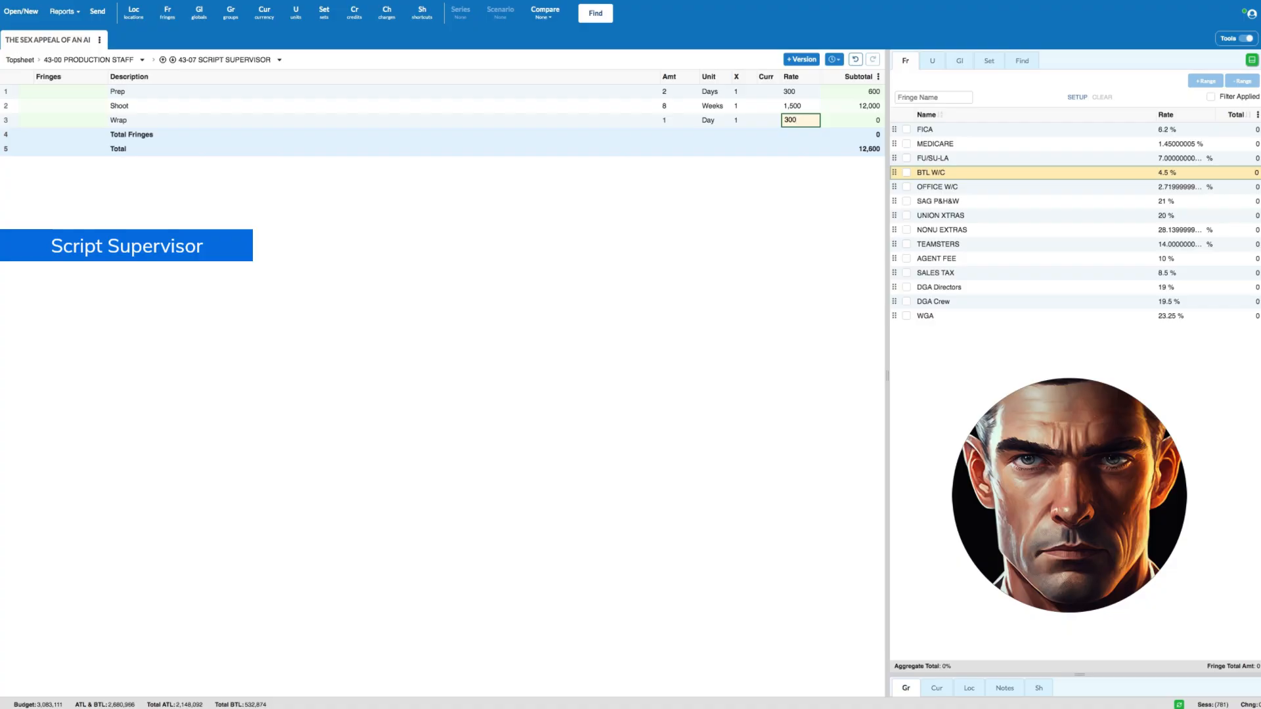
# - Apply FICA, MEDICARE, FU/SU-LA and BTL W/C fringes to all three Script Supervisor lines, and return to the Production Staff accounts
pyautogui.click(46, 92)
pyautogui.keyDown('shift'); pyautogui.click(9, 119); pyautogui.keyUp('shift')
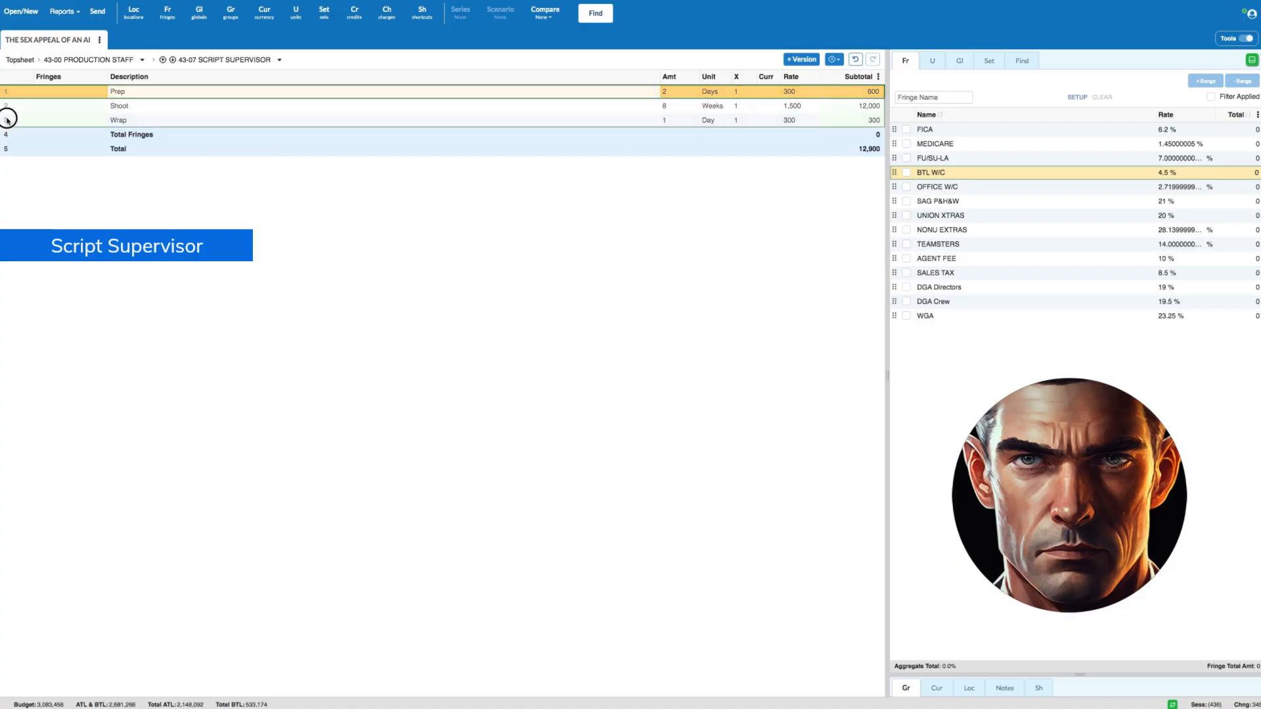
pyautogui.click(907, 129)
pyautogui.click(907, 144)
pyautogui.click(907, 158)
pyautogui.click(907, 172)
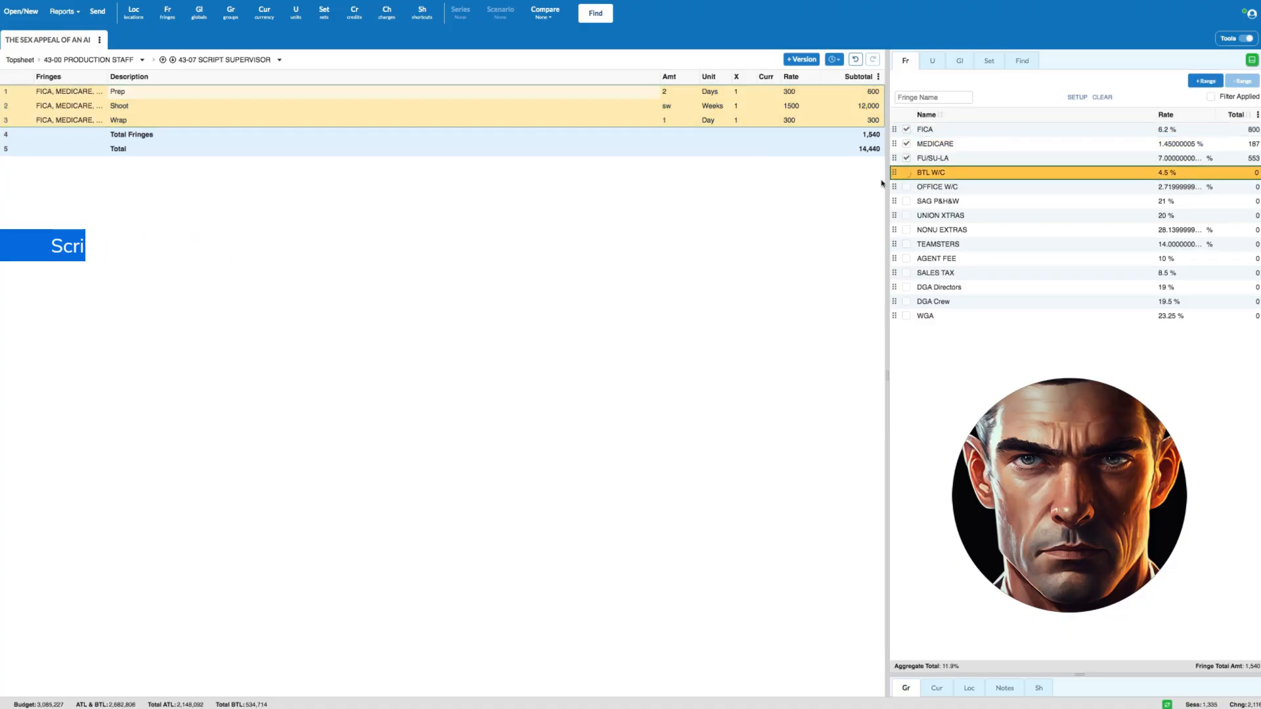
pyautogui.click(91, 59)
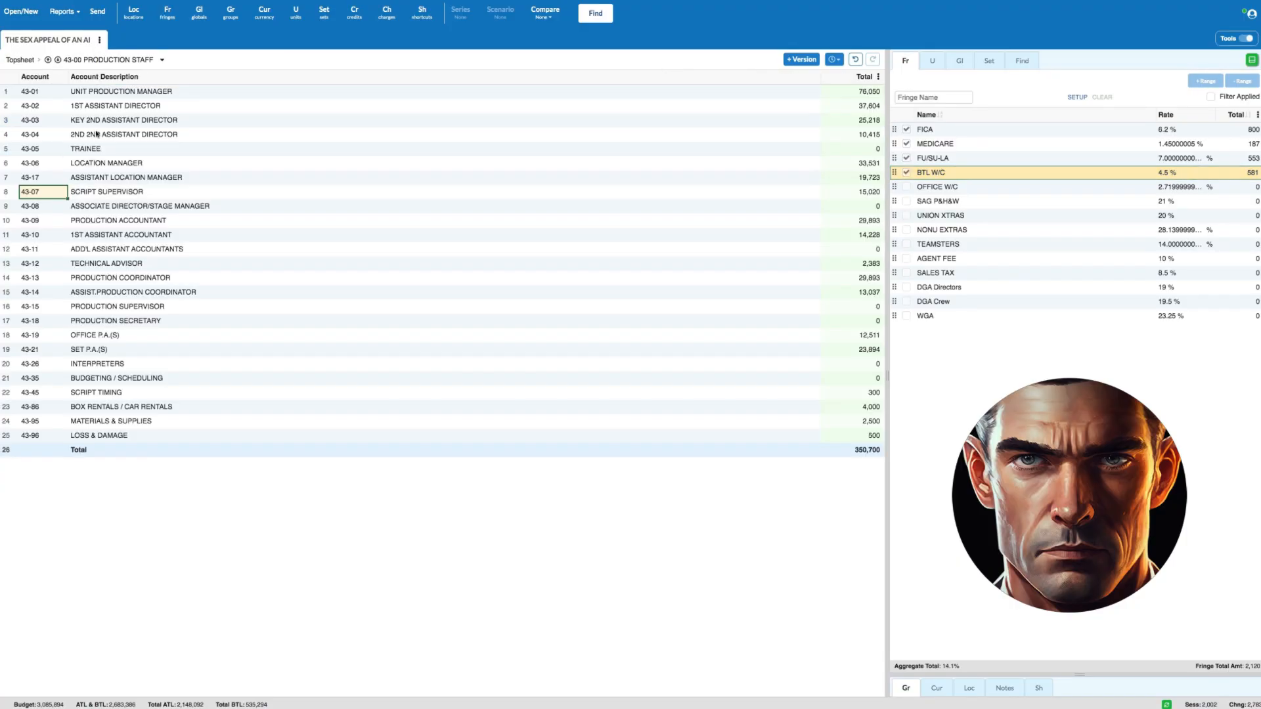
# - Open the 43-45 Script Timing account and enter a Script Timing line of 1 Allow at a rate of 300
pyautogui.click(5, 192)
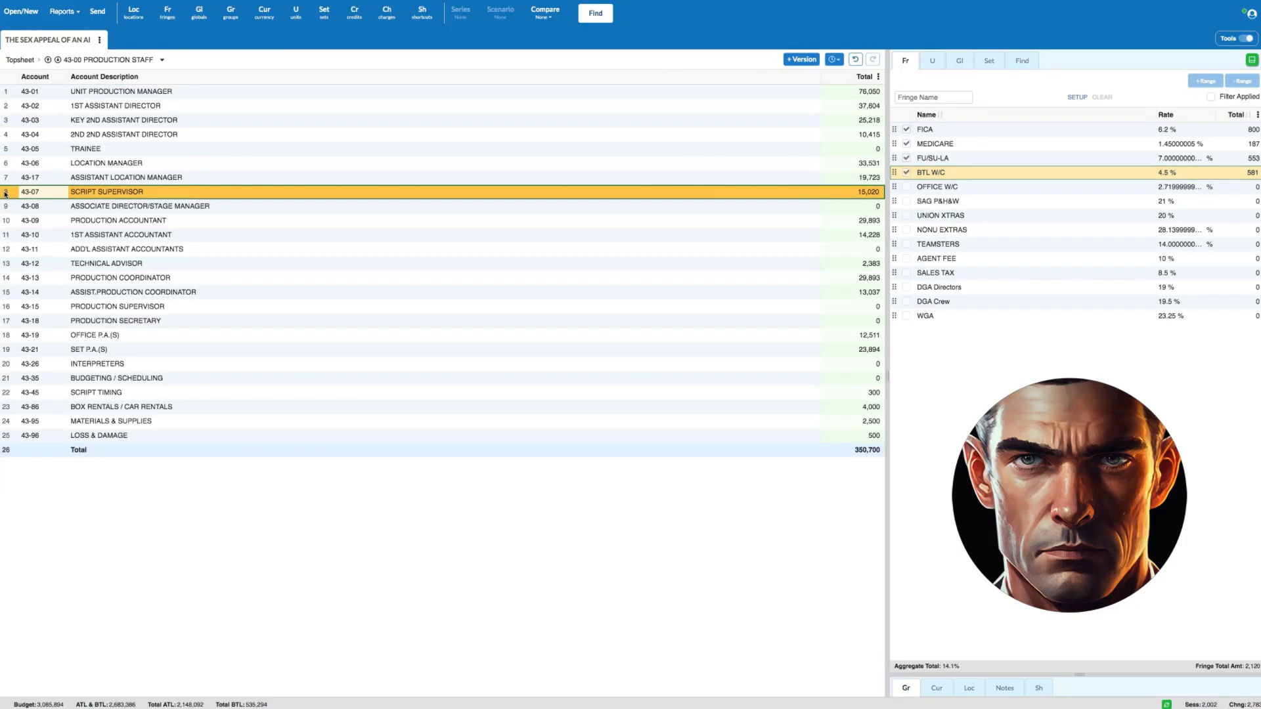
pyautogui.doubleClick(13, 392)
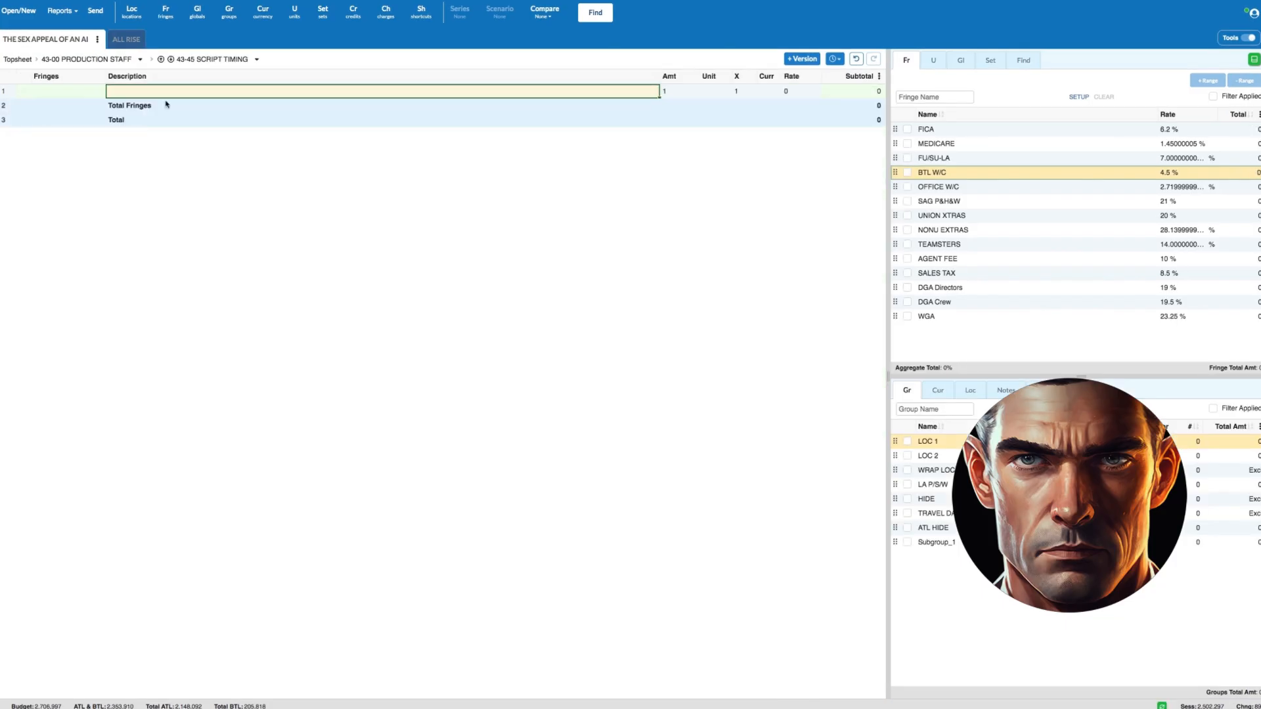
pyautogui.write('Scrip')
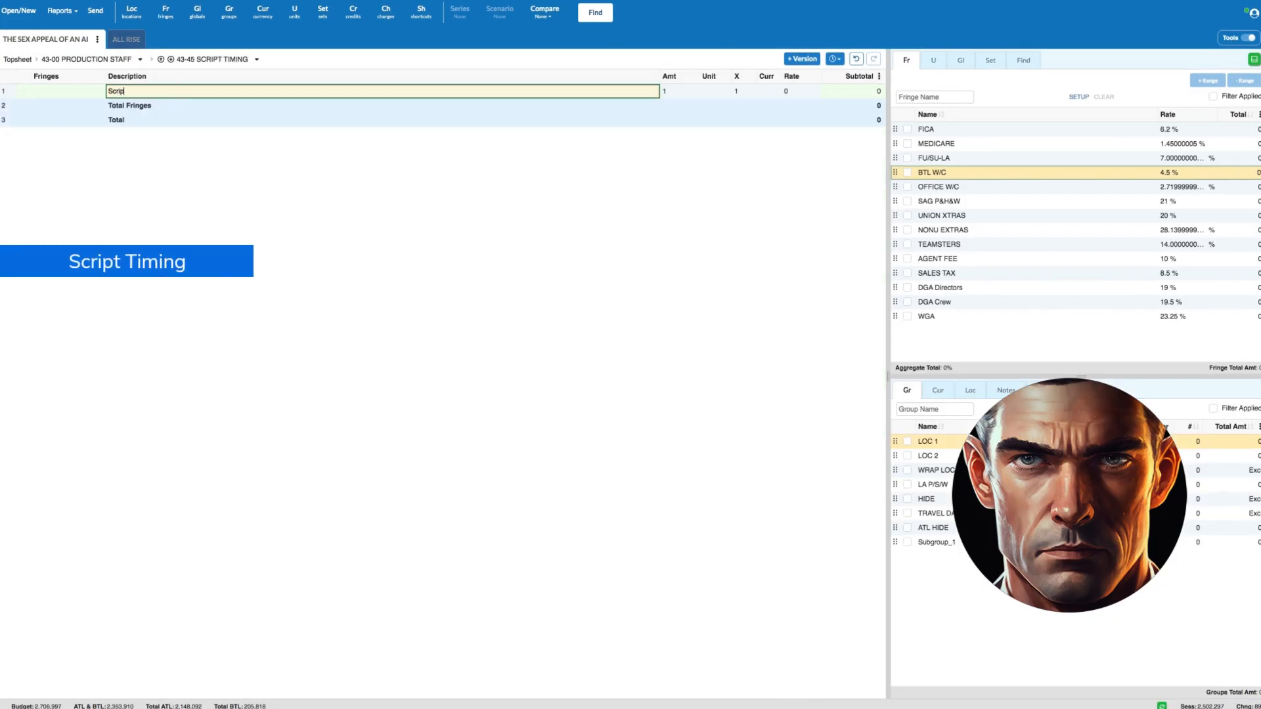
pyautogui.write('t Timing')
pyautogui.press('Tab')
pyautogui.press('Tab')
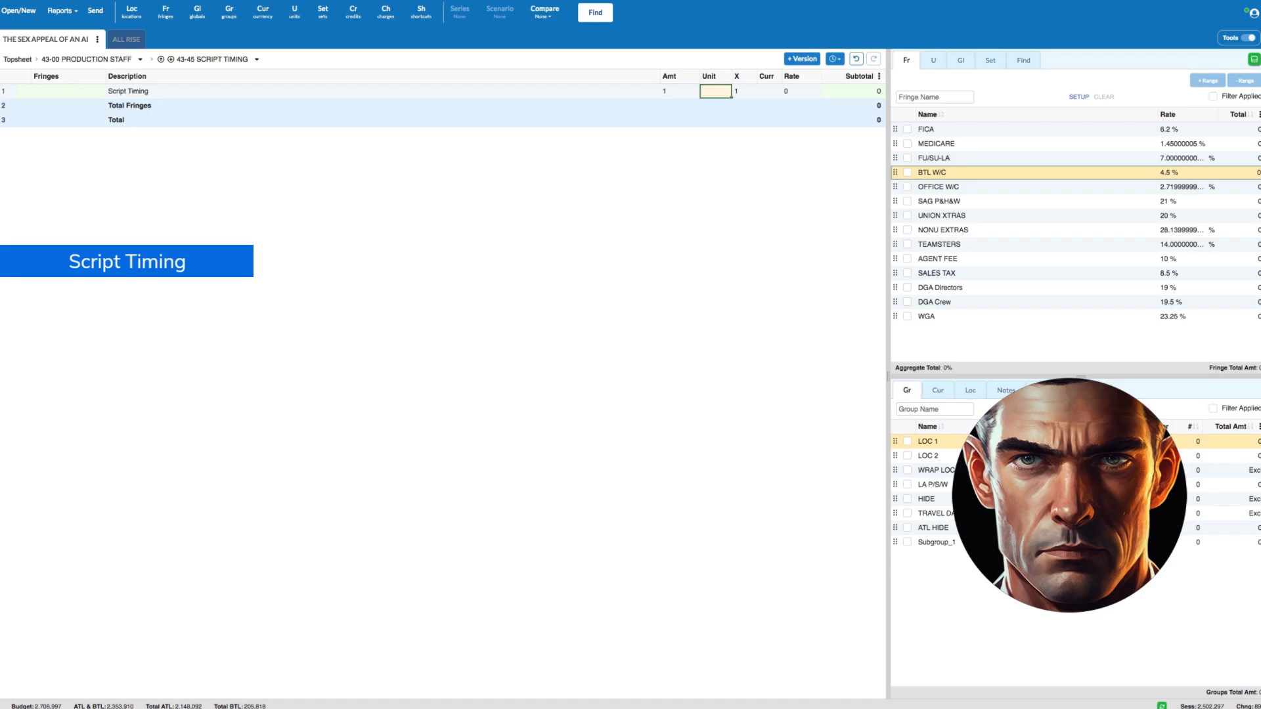
pyautogui.write('a')
pyautogui.click(723, 128)
pyautogui.click(793, 98)
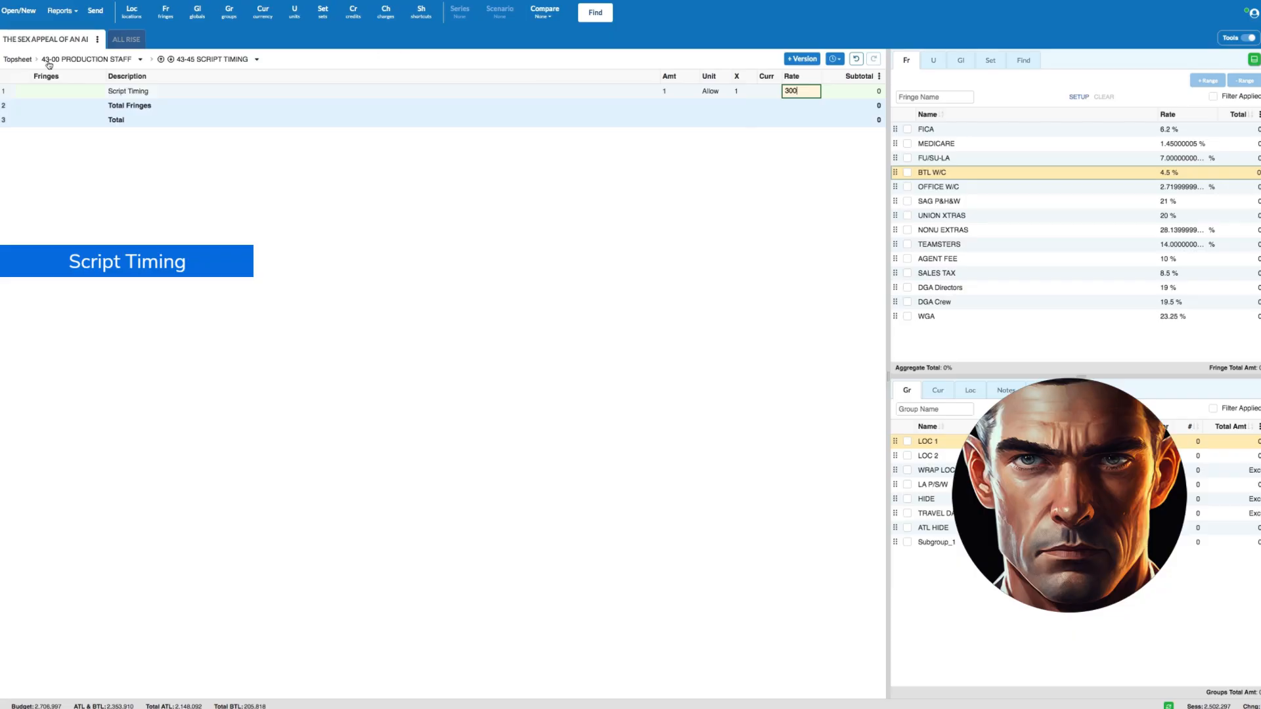
pyautogui.click(7, 96)
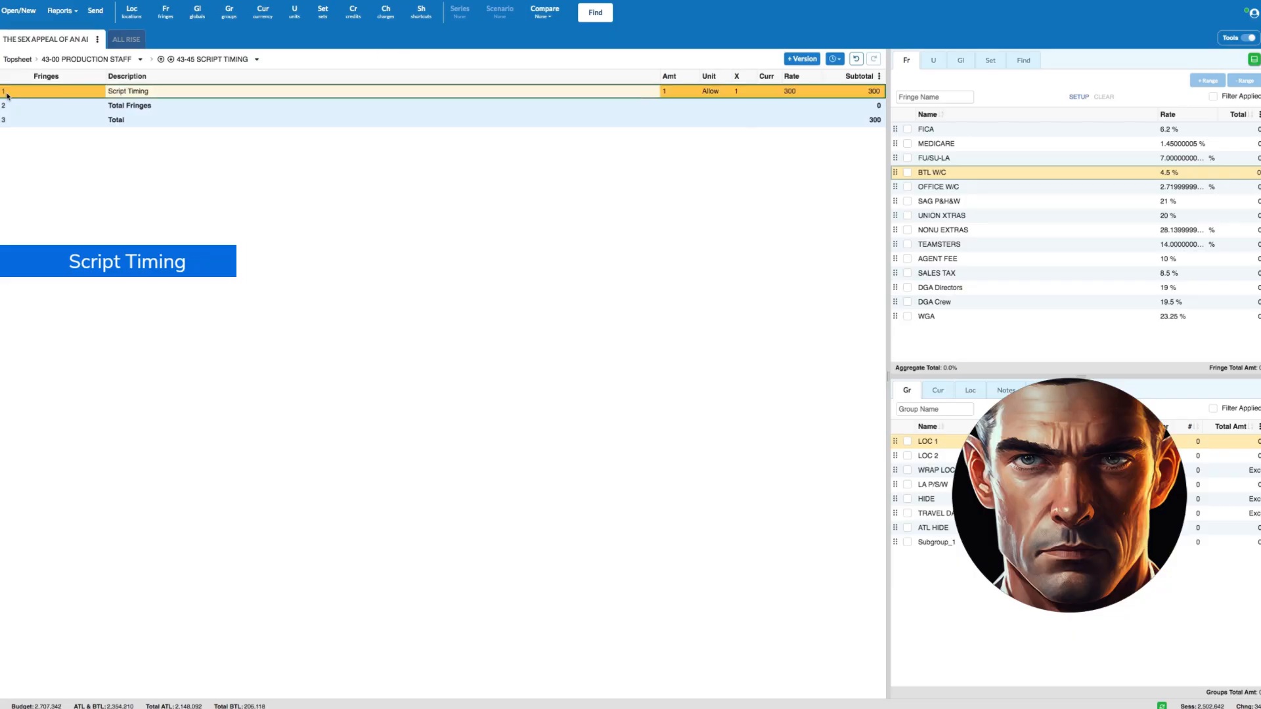
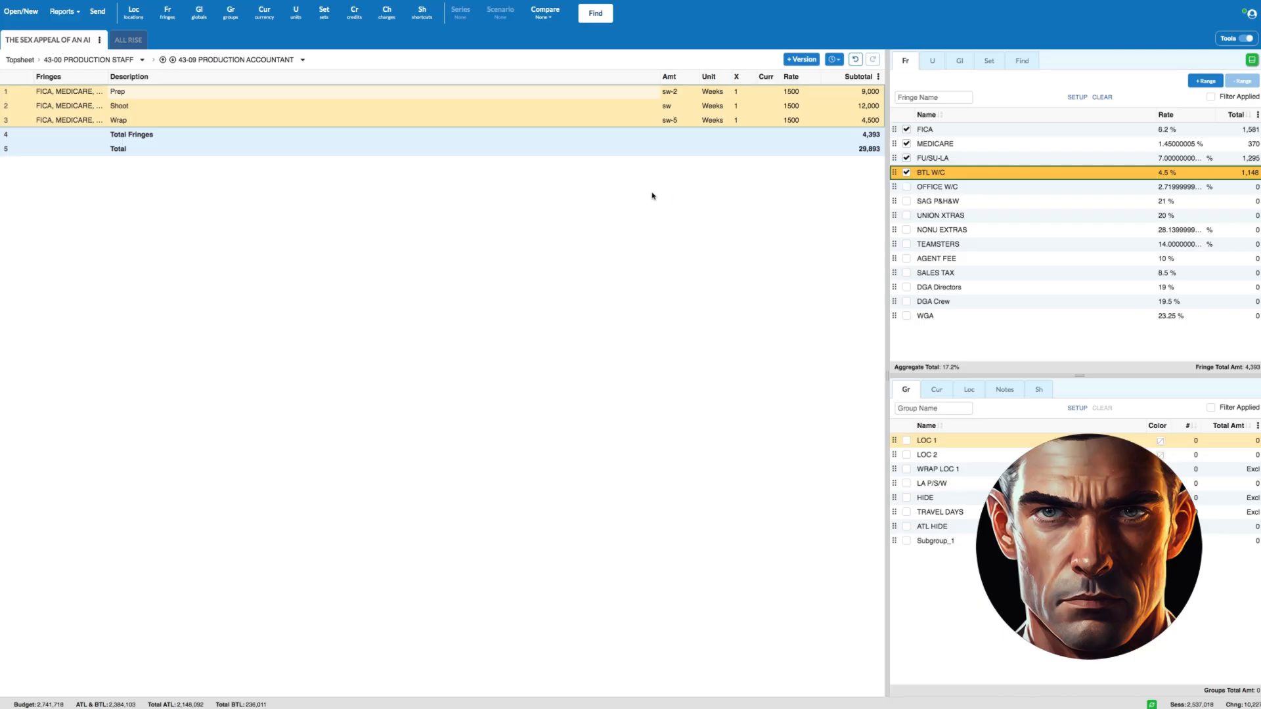
# - Open the 43-10 1st Assistant Accountant account and add a Prep line with amount sw-5 in weeks at a rate of 1000
pyautogui.click(108, 63)
pyautogui.click(10, 221)
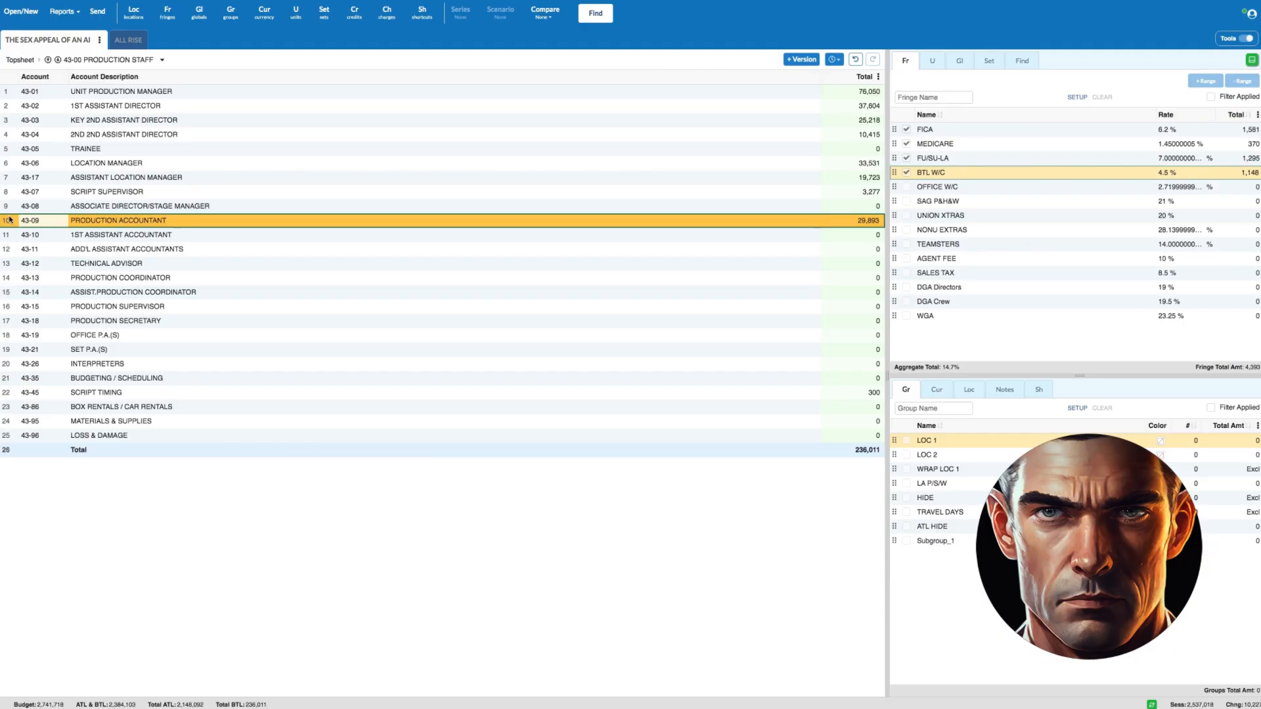
pyautogui.doubleClick(8, 235)
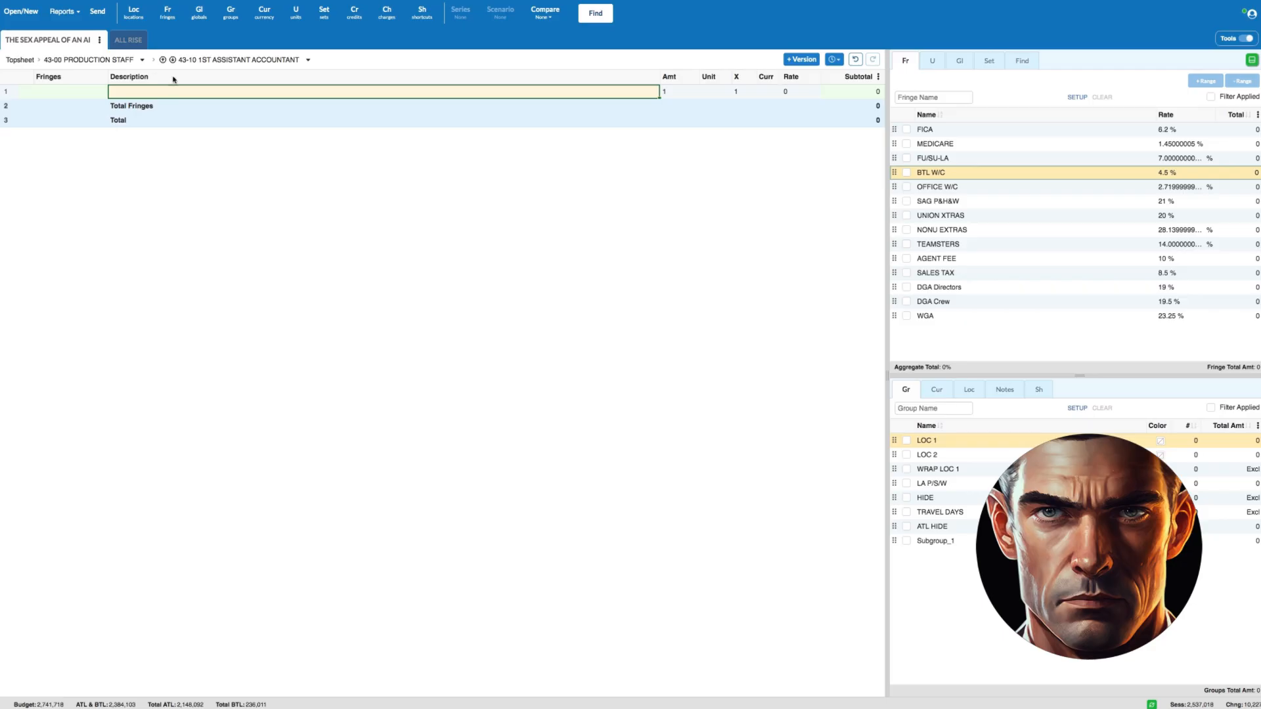
pyautogui.write('Prep')
pyautogui.press('Tab')
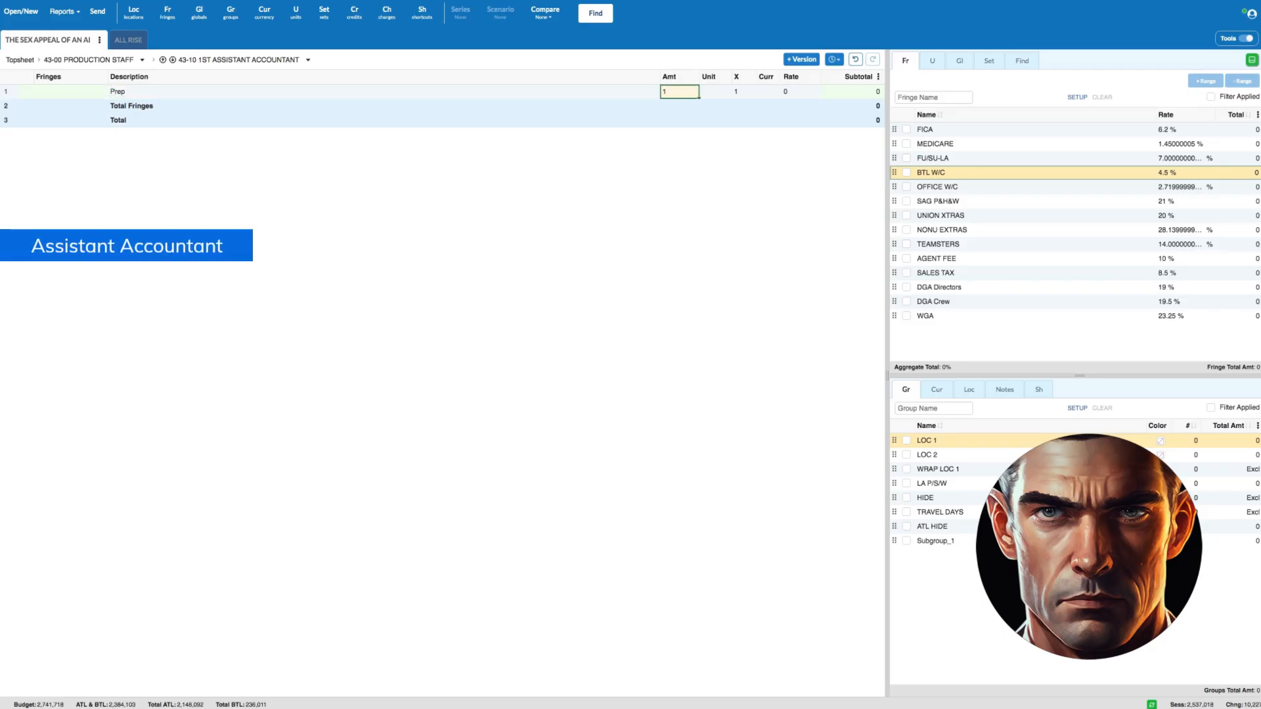
pyautogui.write('sw-5')
pyautogui.press('Tab')
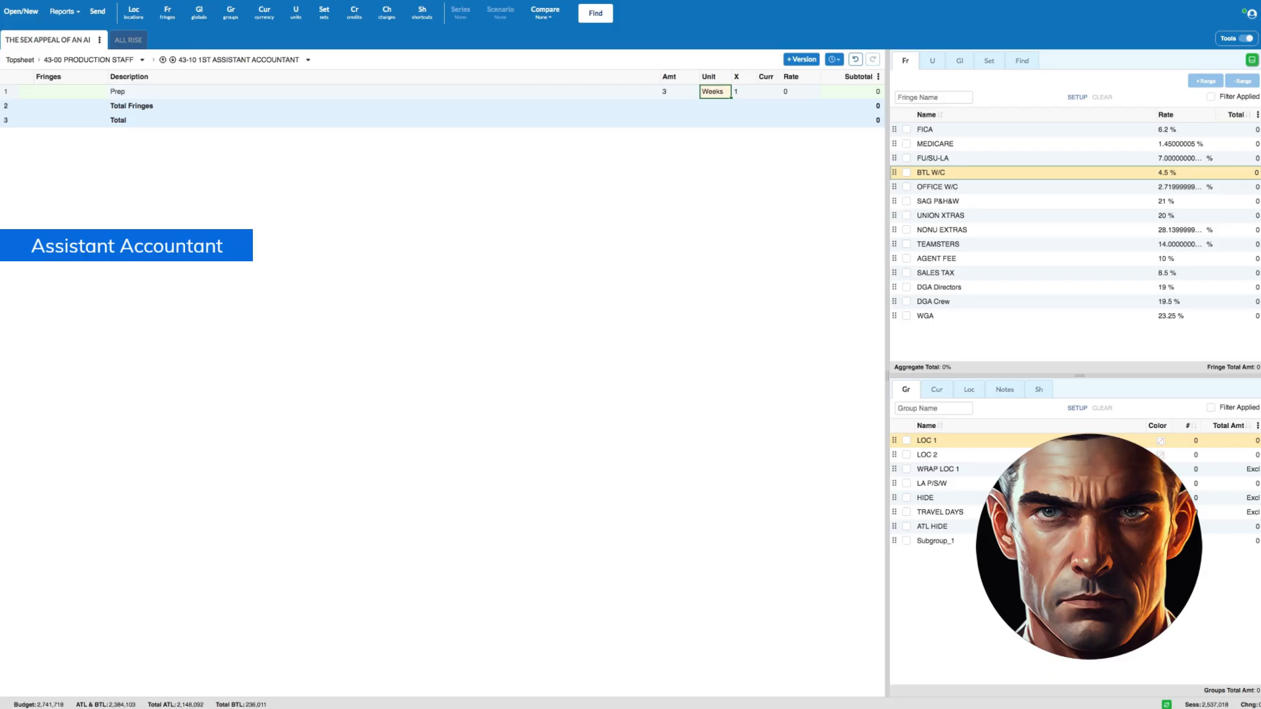
pyautogui.press('Tab')
pyautogui.press('Tab')
pyautogui.press('Tab')
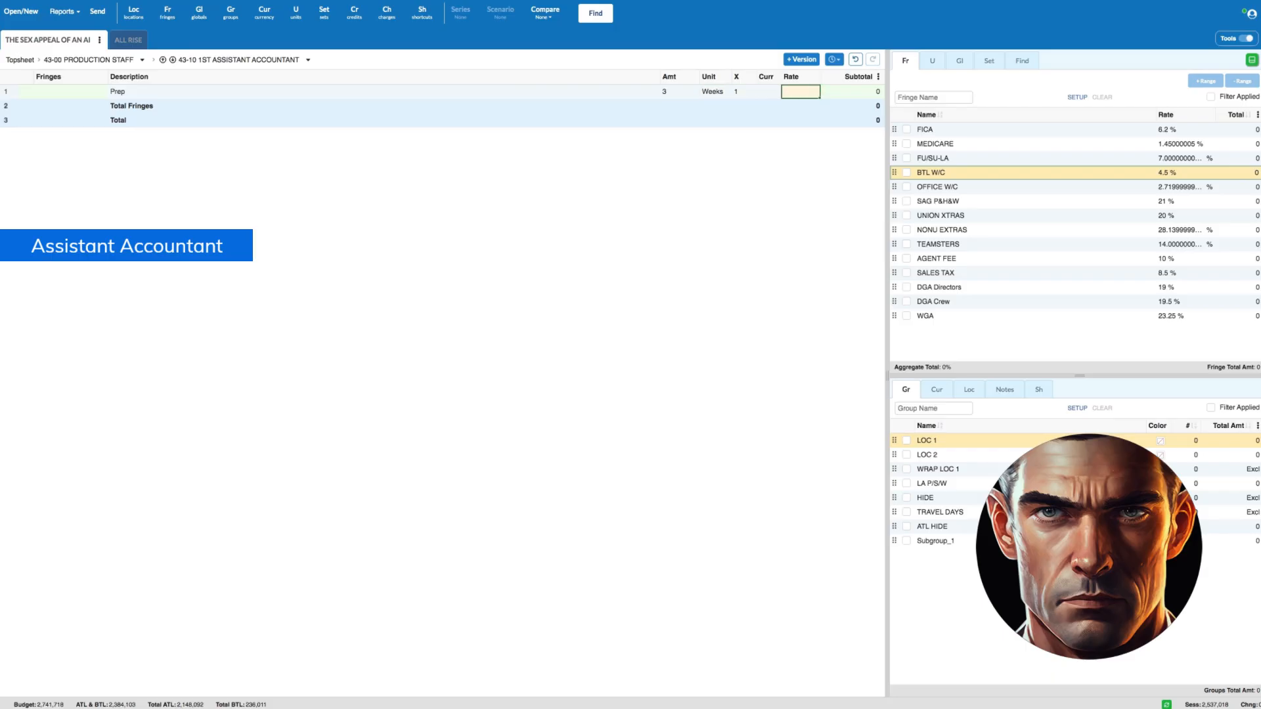
pyautogui.write('100')
pyautogui.press('Return')
# - Add a Shoot line for the 1st Assistant Accountant with amount sw in weeks and a rate of 10020
pyautogui.write('S')
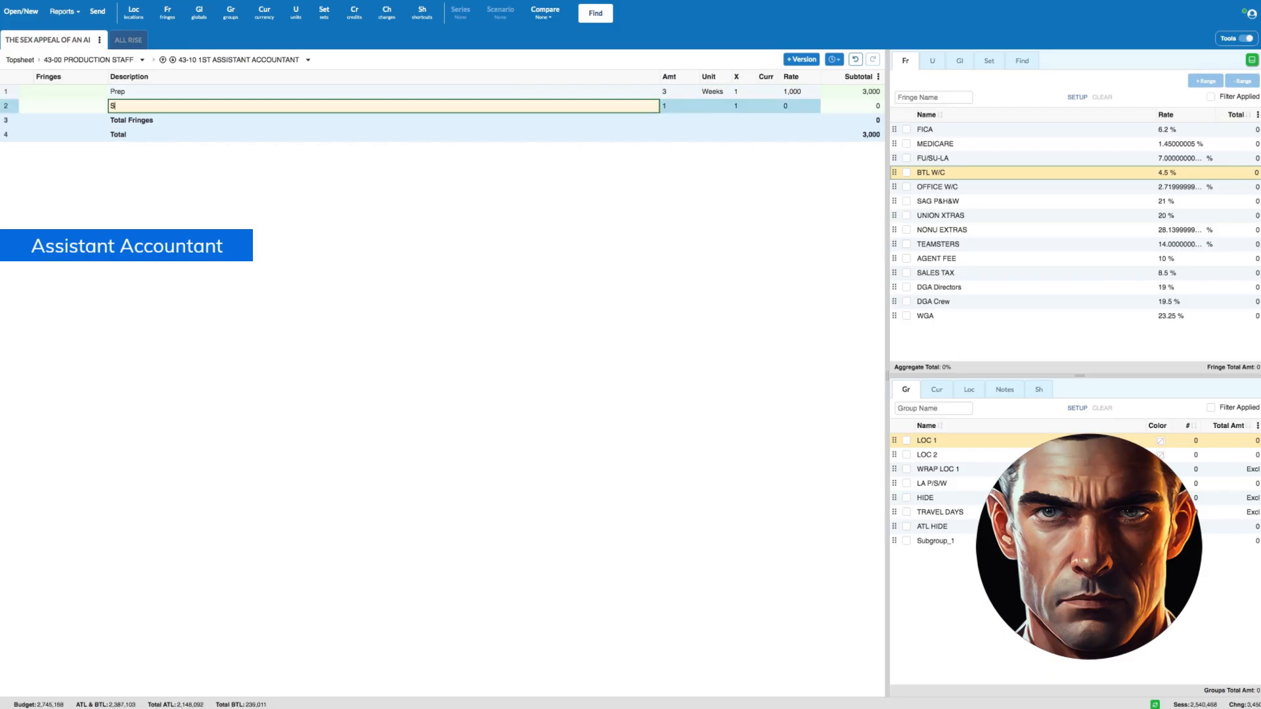
pyautogui.write('hoot')
pyautogui.press('Tab')
pyautogui.write('sw')
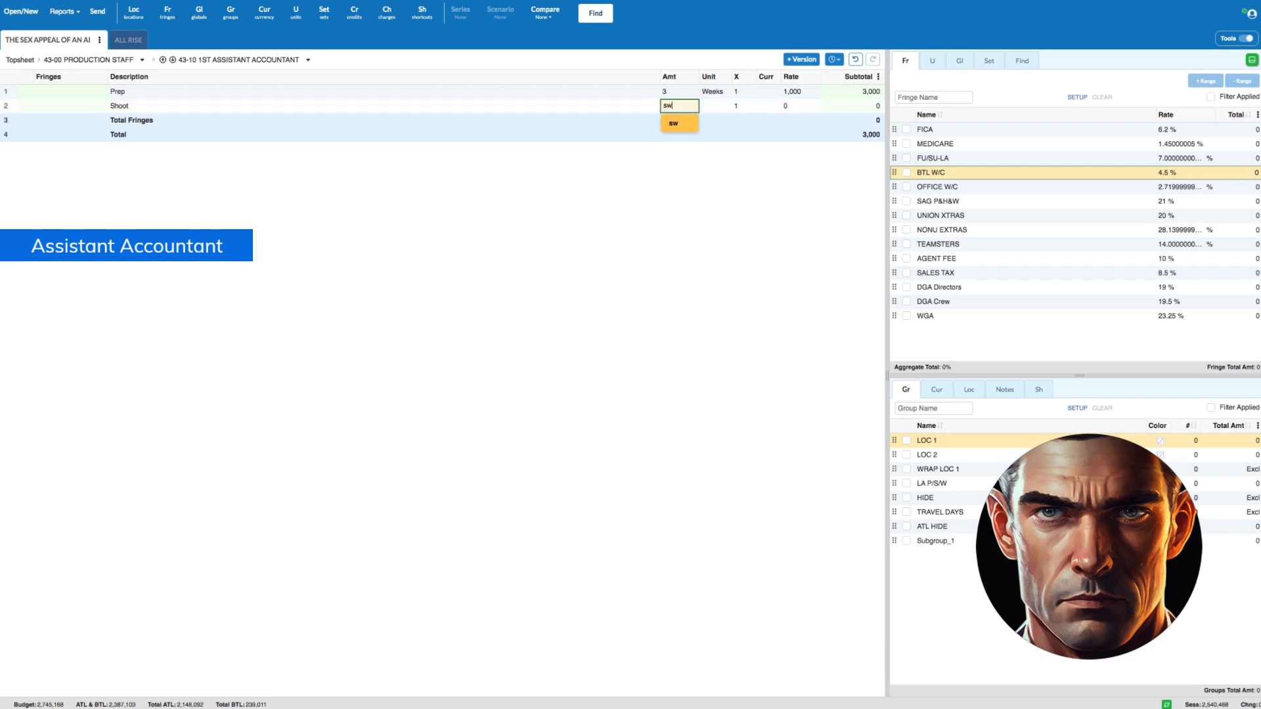
pyautogui.press('Tab')
pyautogui.press('Tab')
pyautogui.press('Tab')
pyautogui.press('Tab')
pyautogui.write('10,0')
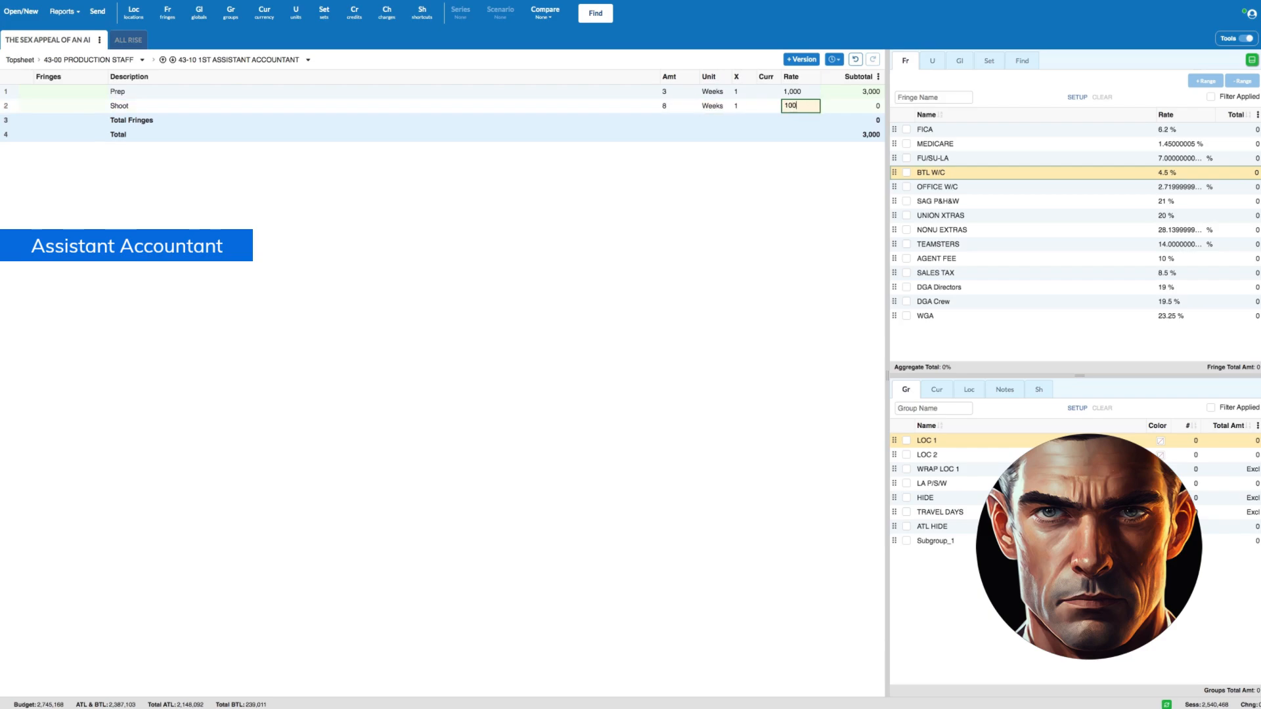
pyautogui.write('20')
pyautogui.press('Return')
# - Add a Wrap line with amount sw-7 at a rate of 1000, and correct the Shoot line's rate to 1000
pyautogui.write('Wrap')
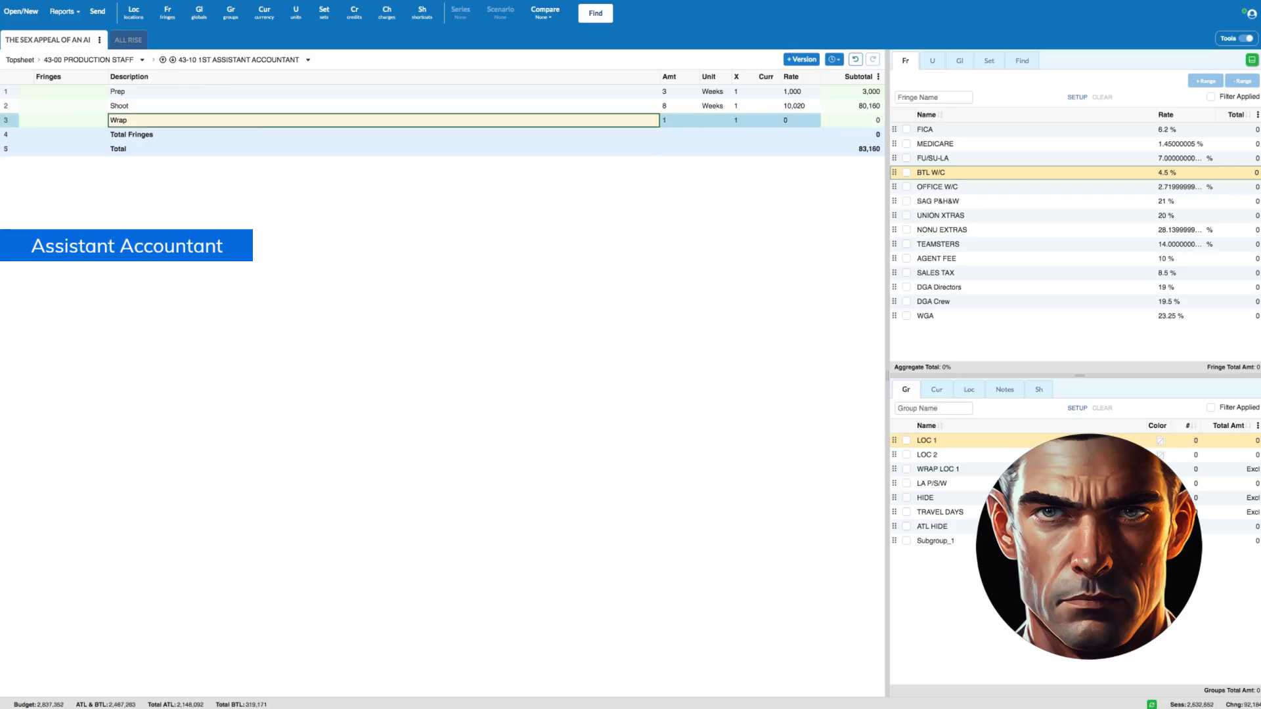
pyautogui.press('Tab')
pyautogui.write('sw-7')
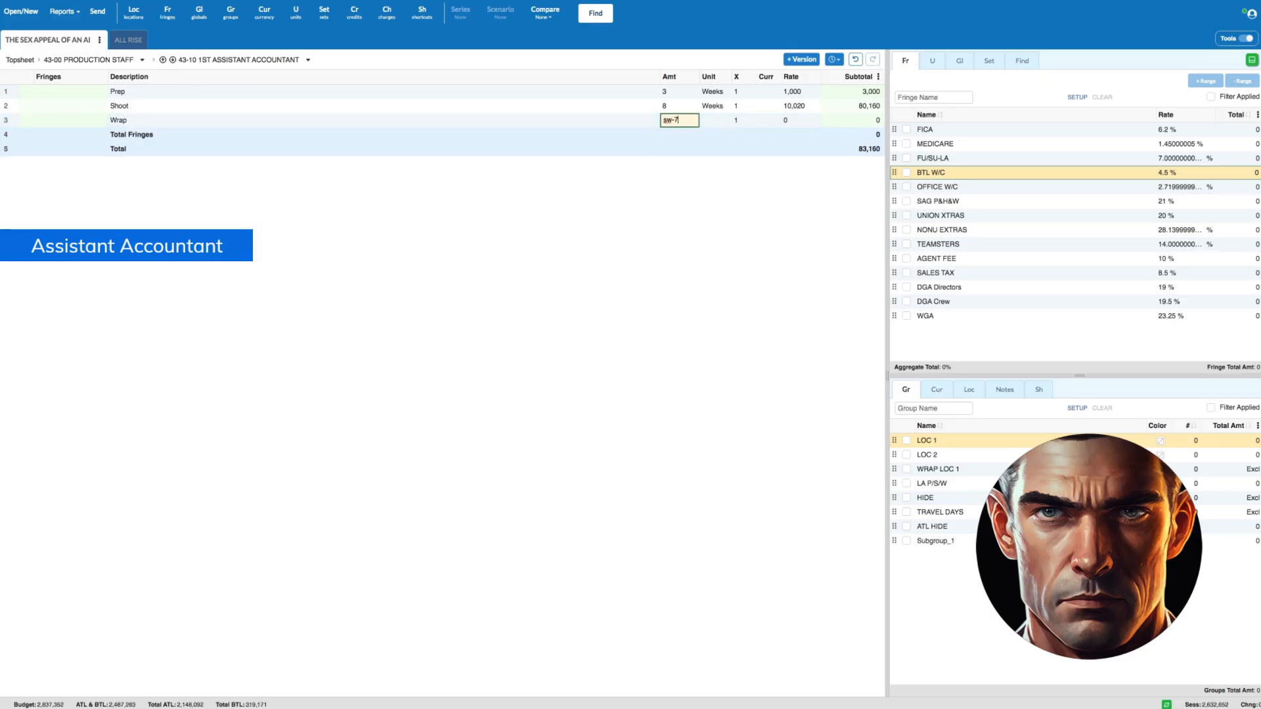
pyautogui.press('Tab')
pyautogui.press('Tab')
pyautogui.press('Tab')
pyautogui.write('1000')
pyautogui.click(809, 110)
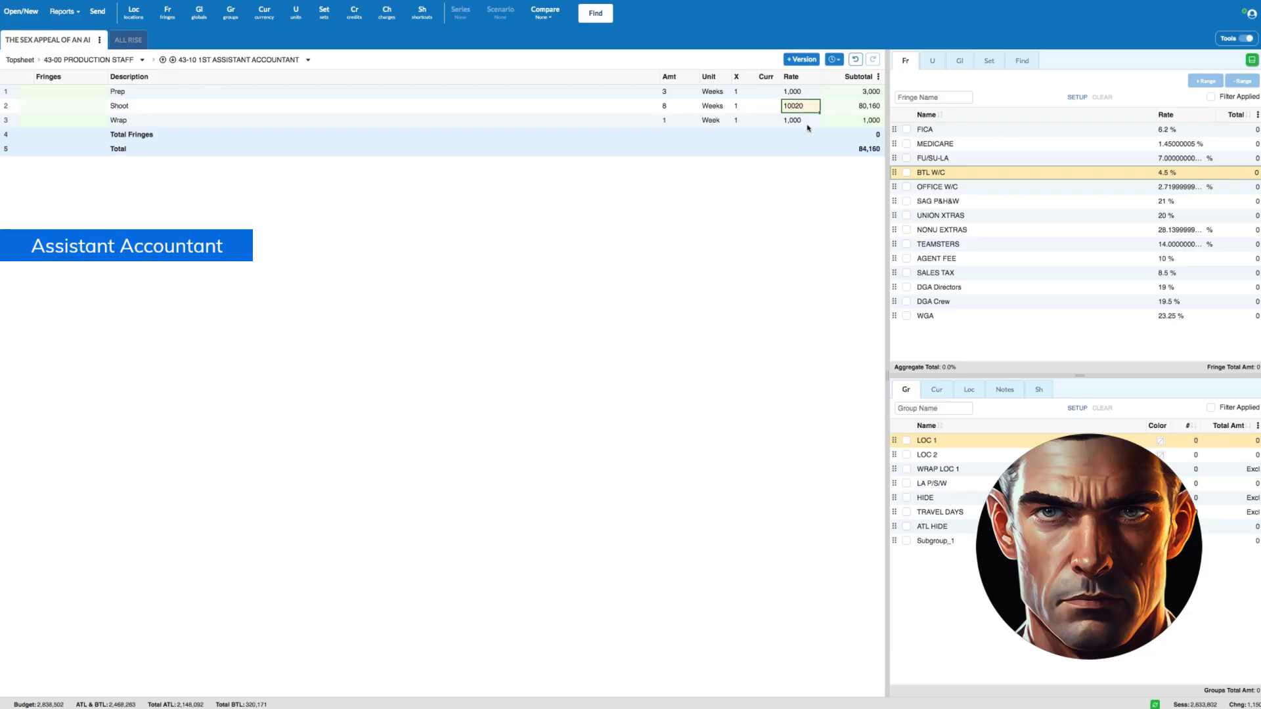
pyautogui.write('1000')
# - Apply FICA, MEDICARE, FU/SU-LA and BTL W/C fringes to all three 1st Assistant Accountant lines, and return to the Production Staff accounts
pyautogui.click(8, 92)
pyautogui.keyDown('shift'); pyautogui.click(6, 119); pyautogui.keyUp('shift')
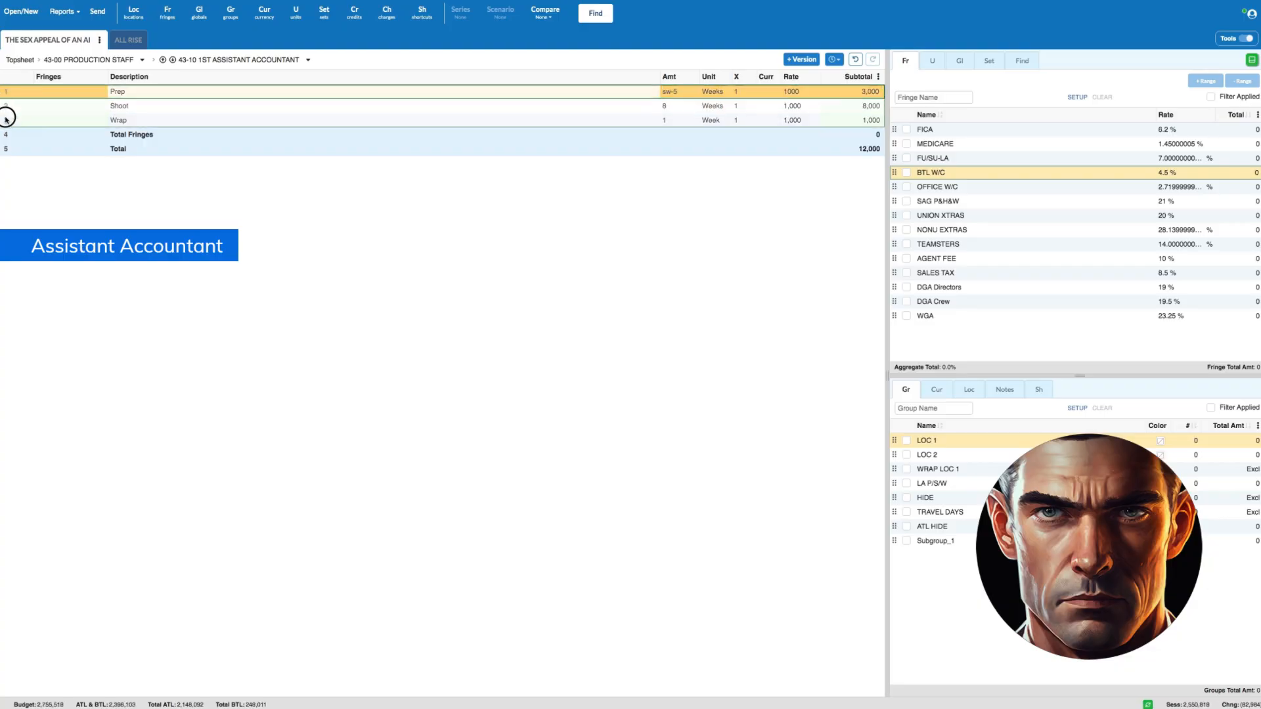
pyautogui.click(906, 130)
pyautogui.click(906, 144)
pyautogui.click(906, 158)
pyautogui.click(907, 173)
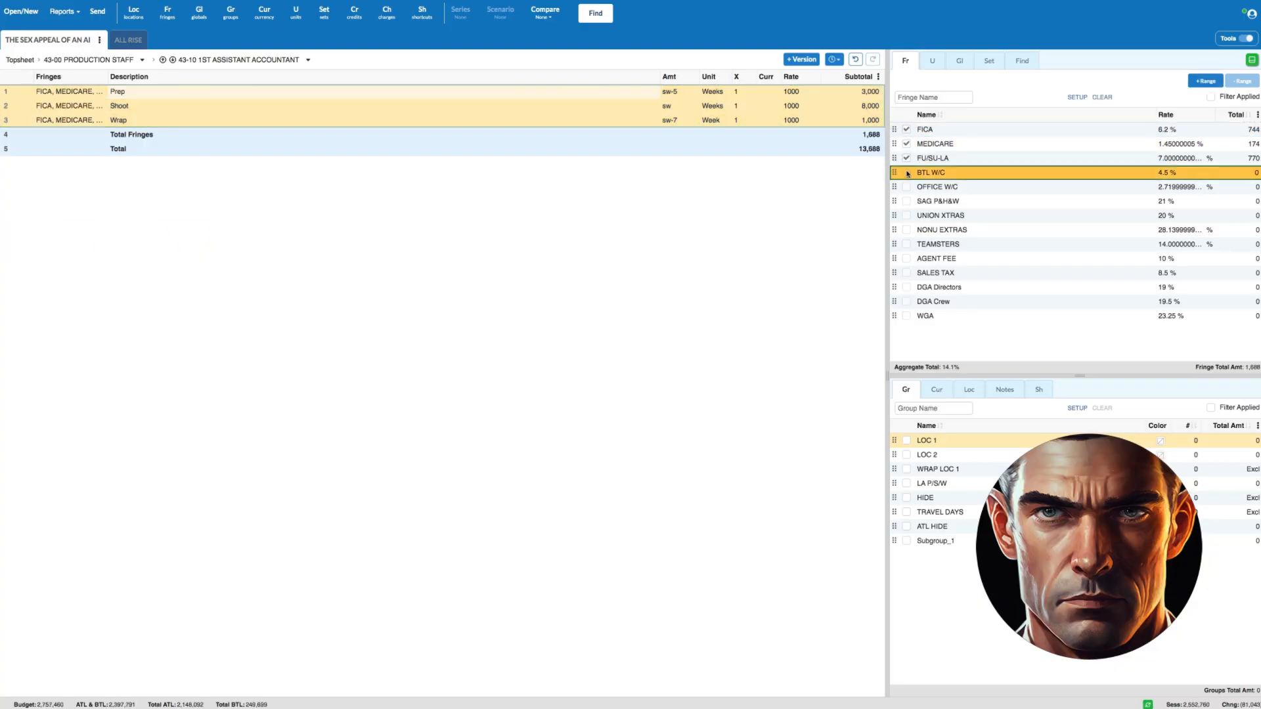
pyautogui.click(92, 61)
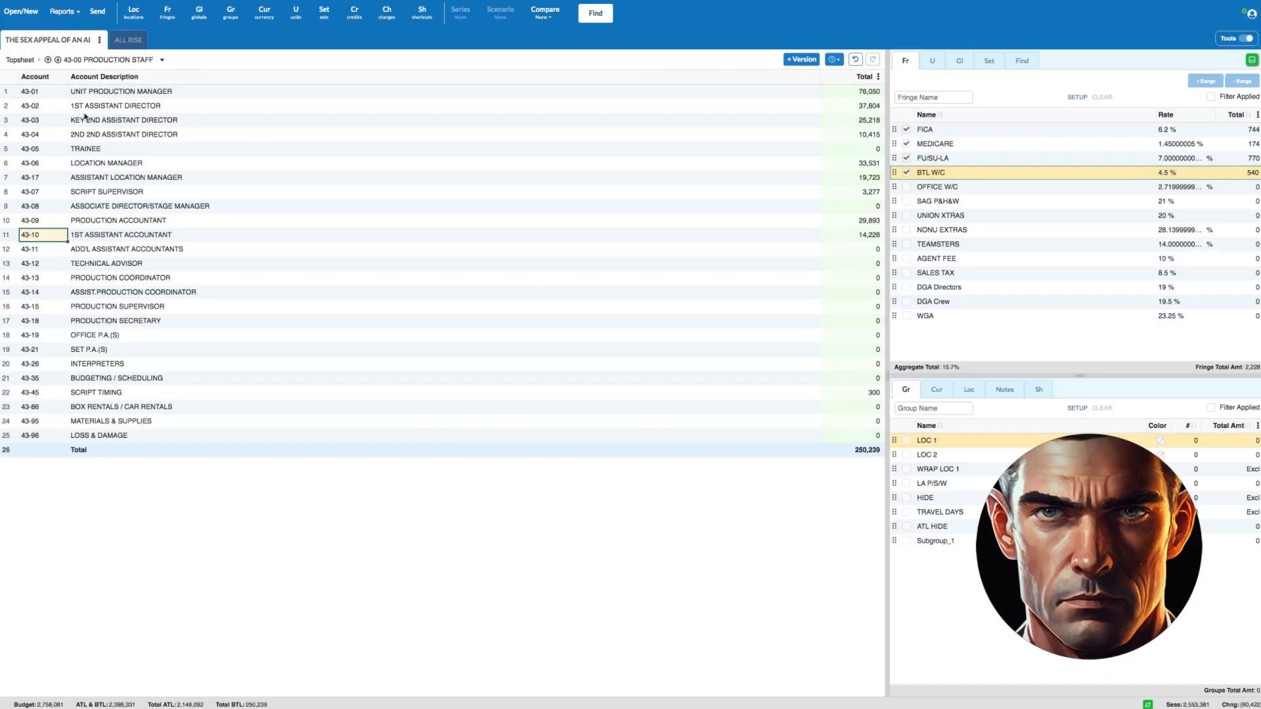
pyautogui.click(17, 235)
pyautogui.keyDown('shift'); pyautogui.click(19, 223); pyautogui.keyUp('shift')
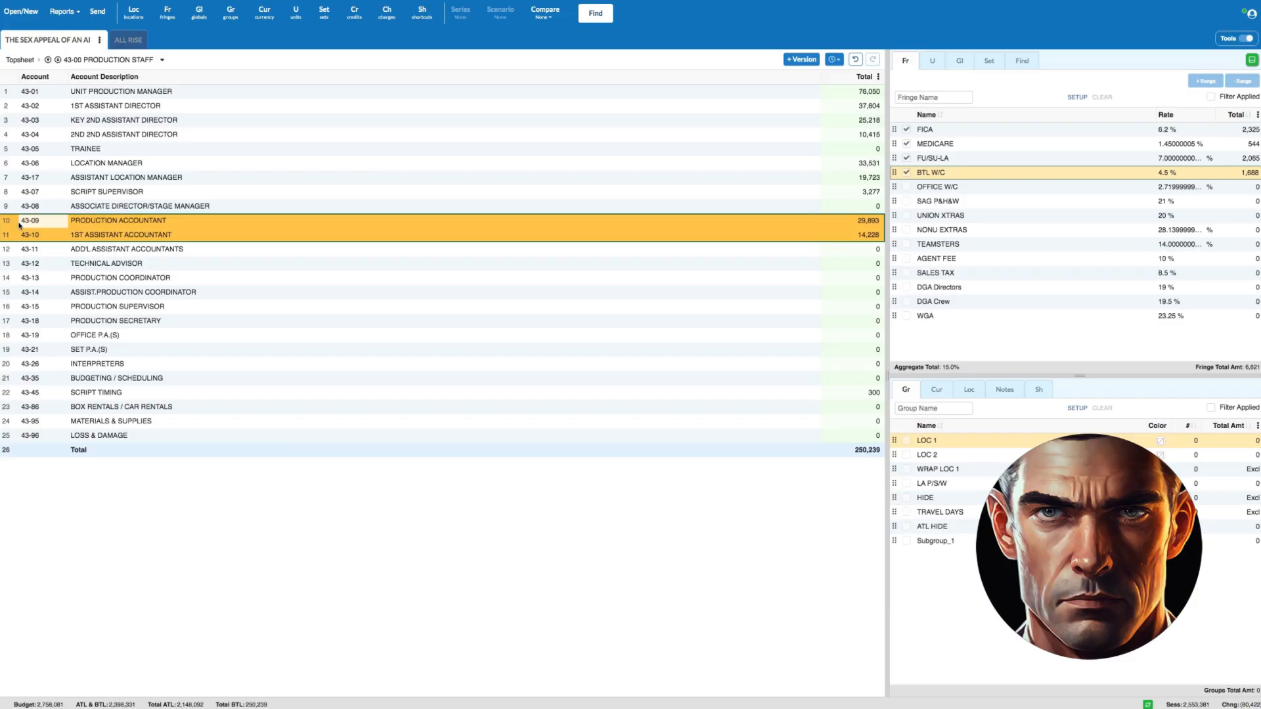
pyautogui.click(7, 249)
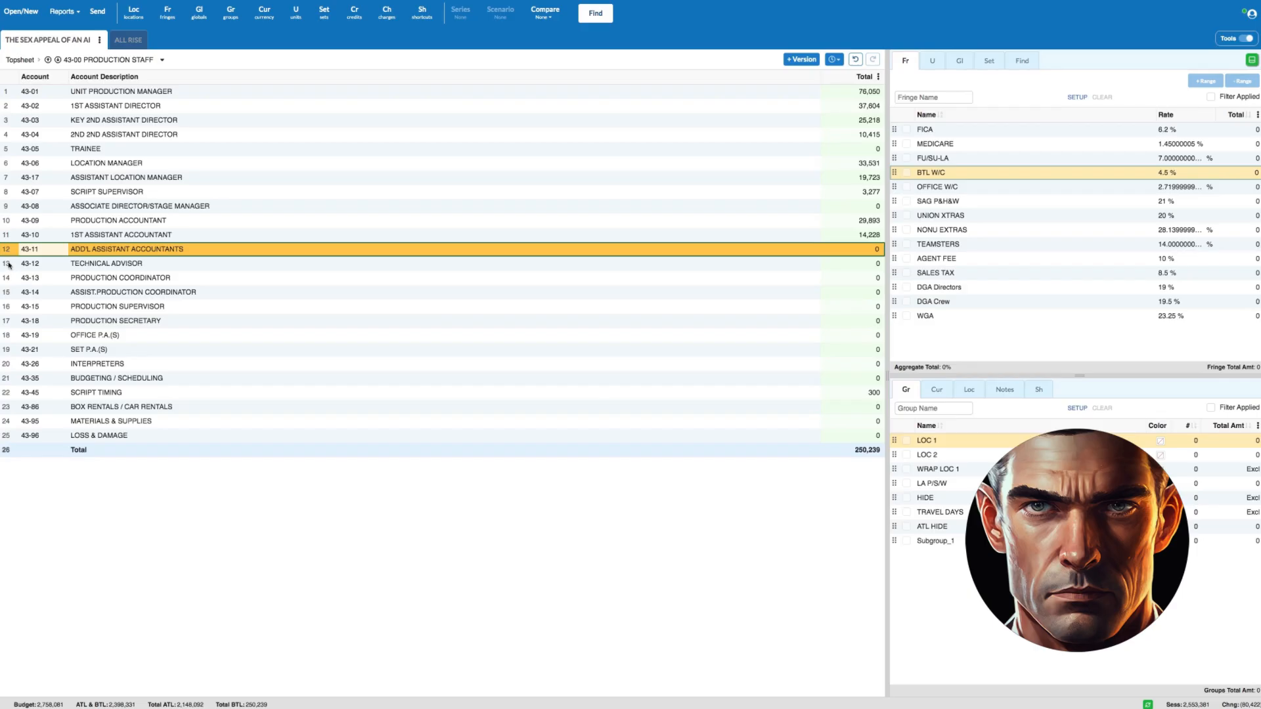
# - Open the 43-12 Technical Advisor account and enter an FBI Scene line of 5 Days at a rate of 400
pyautogui.click(10, 265)
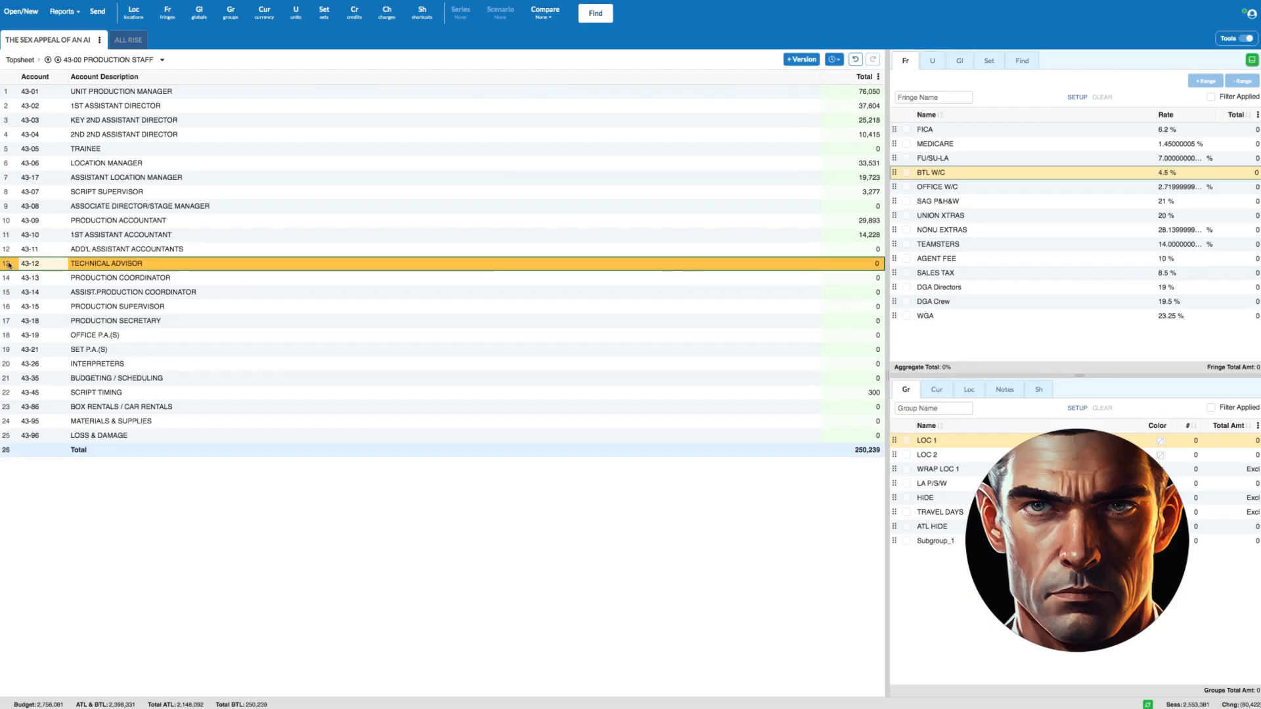
pyautogui.doubleClick(9, 264)
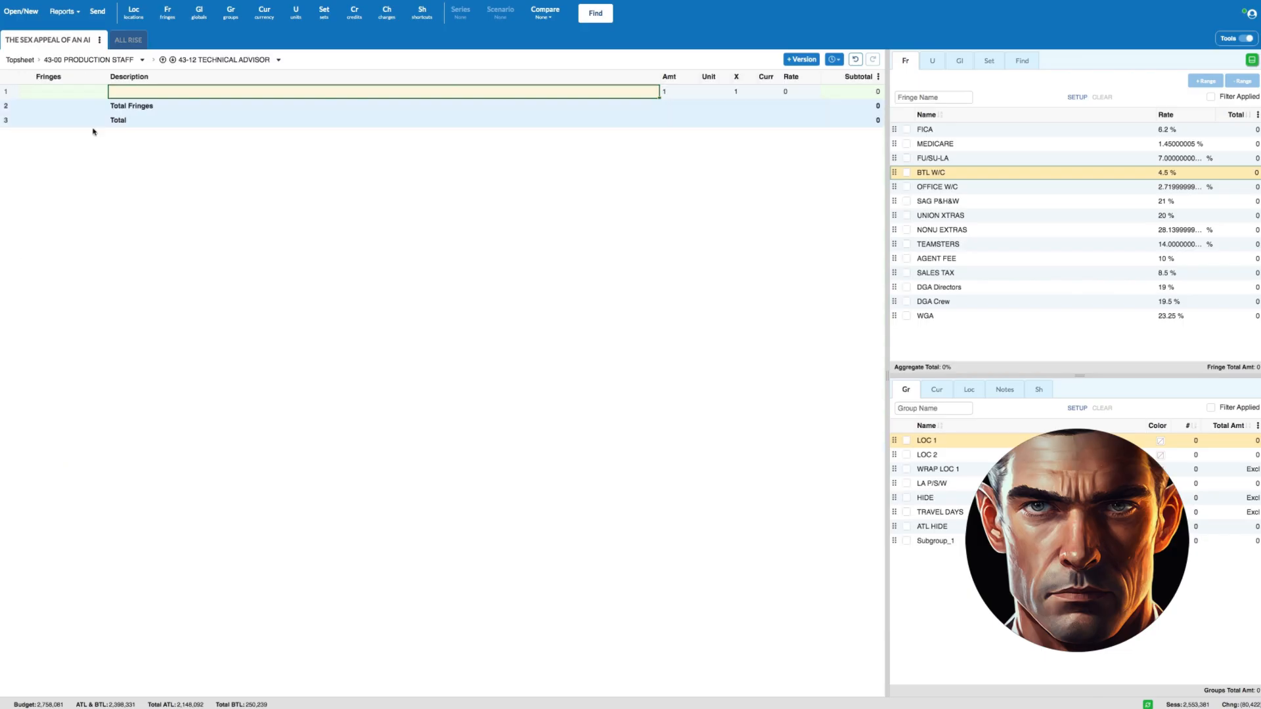
pyautogui.write('FBI Scene')
pyautogui.press('Tab')
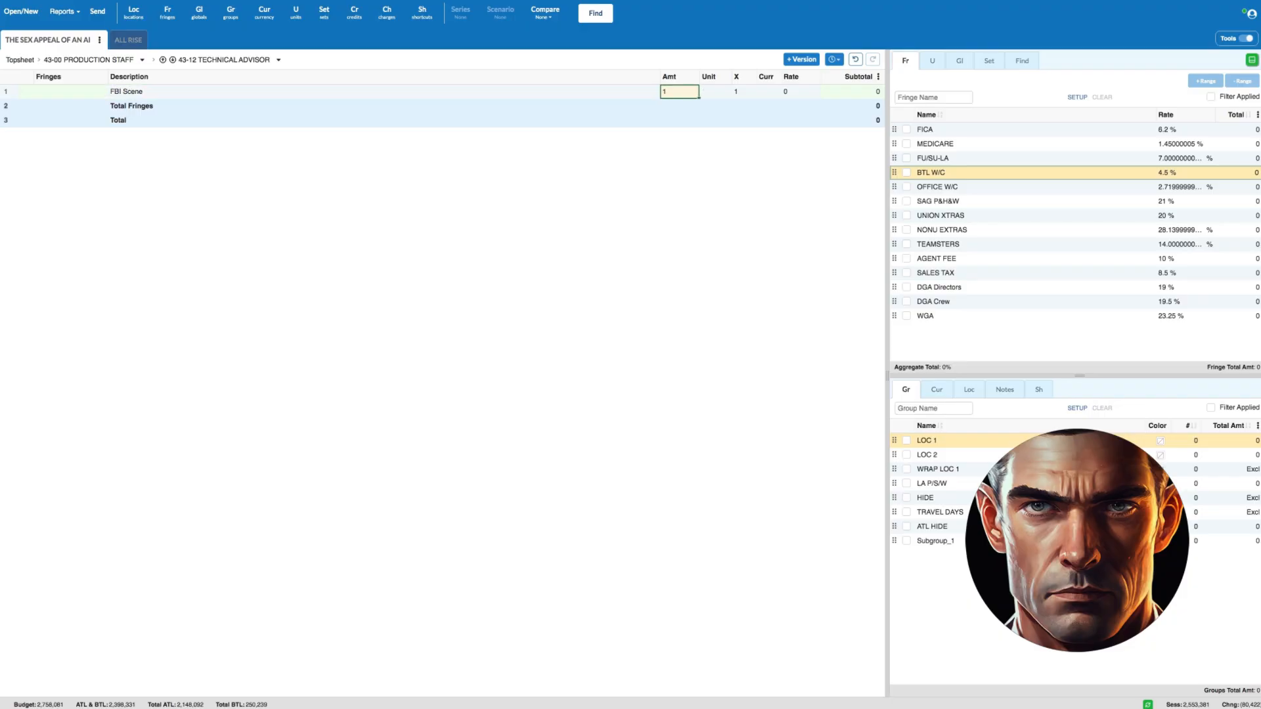
pyautogui.write('5')
pyautogui.press('Tab')
pyautogui.write('d')
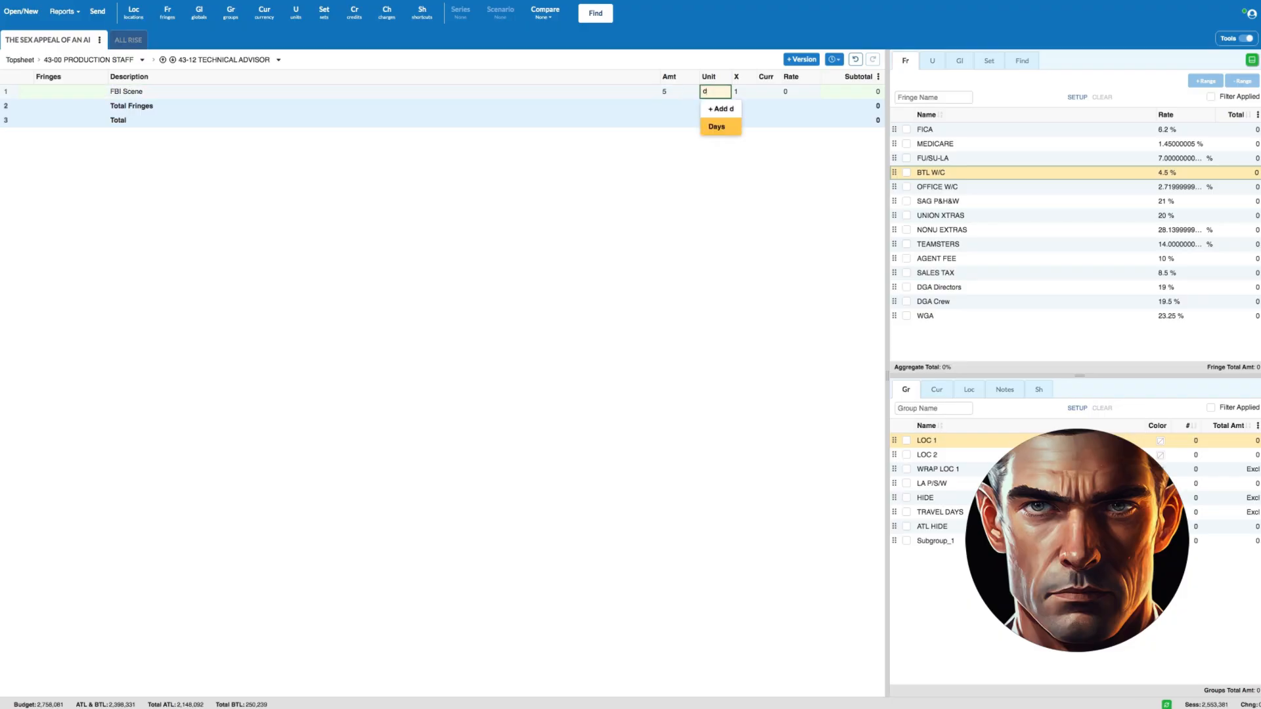
pyautogui.click(727, 126)
pyautogui.click(800, 92)
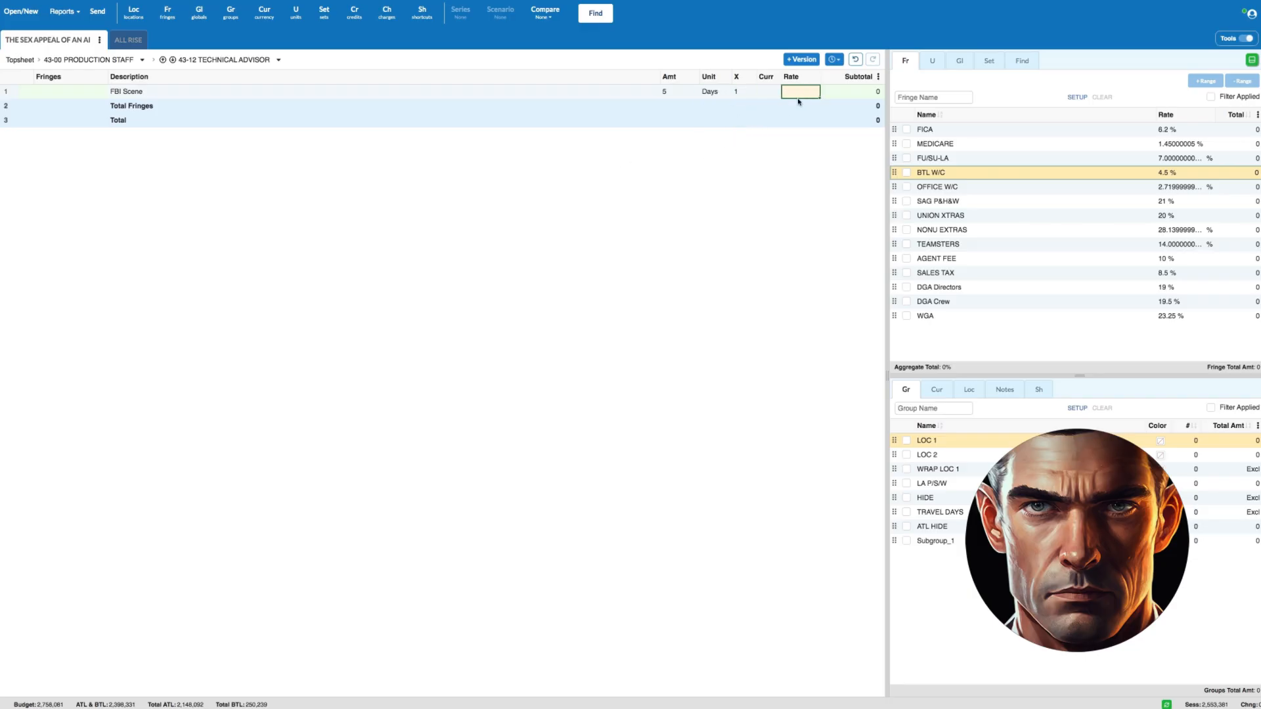
pyautogui.write('400')
# - Apply FICA, MEDICARE, FU/SU-LA and BTL W/C fringes to the FBI Scene line, and return to the Production Staff accounts
pyautogui.click(23, 94)
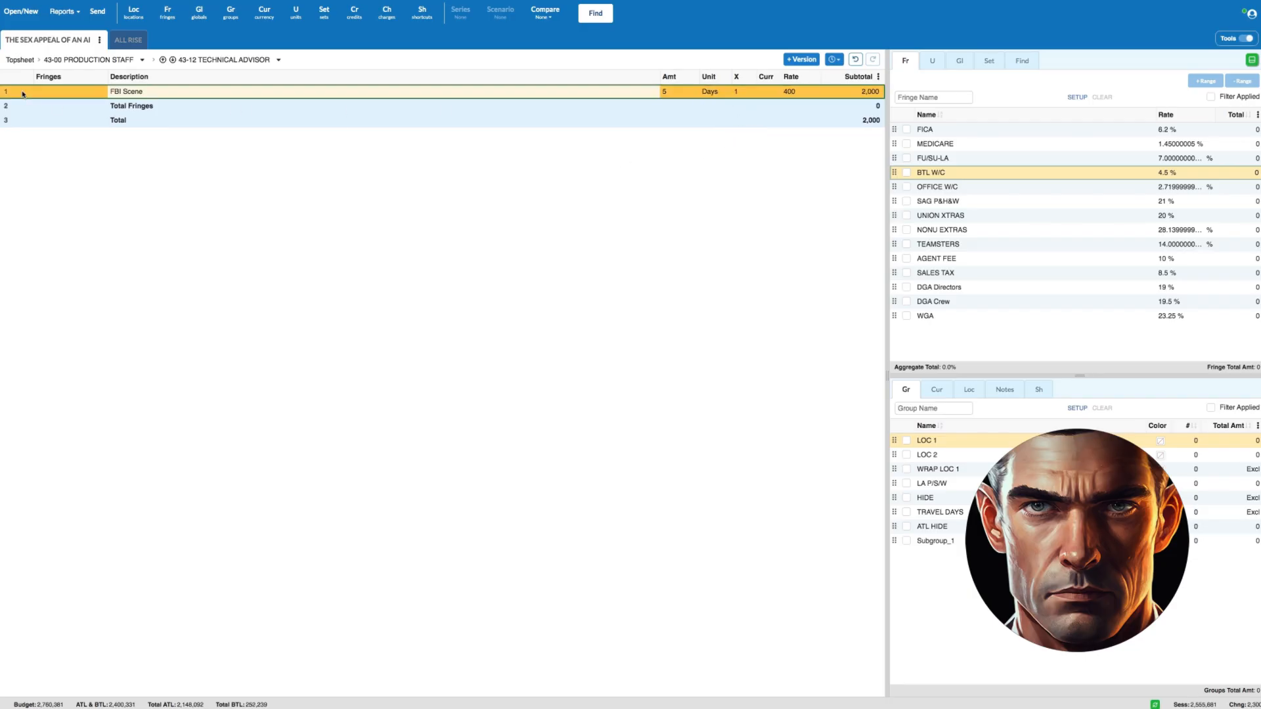
pyautogui.click(906, 130)
pyautogui.click(907, 144)
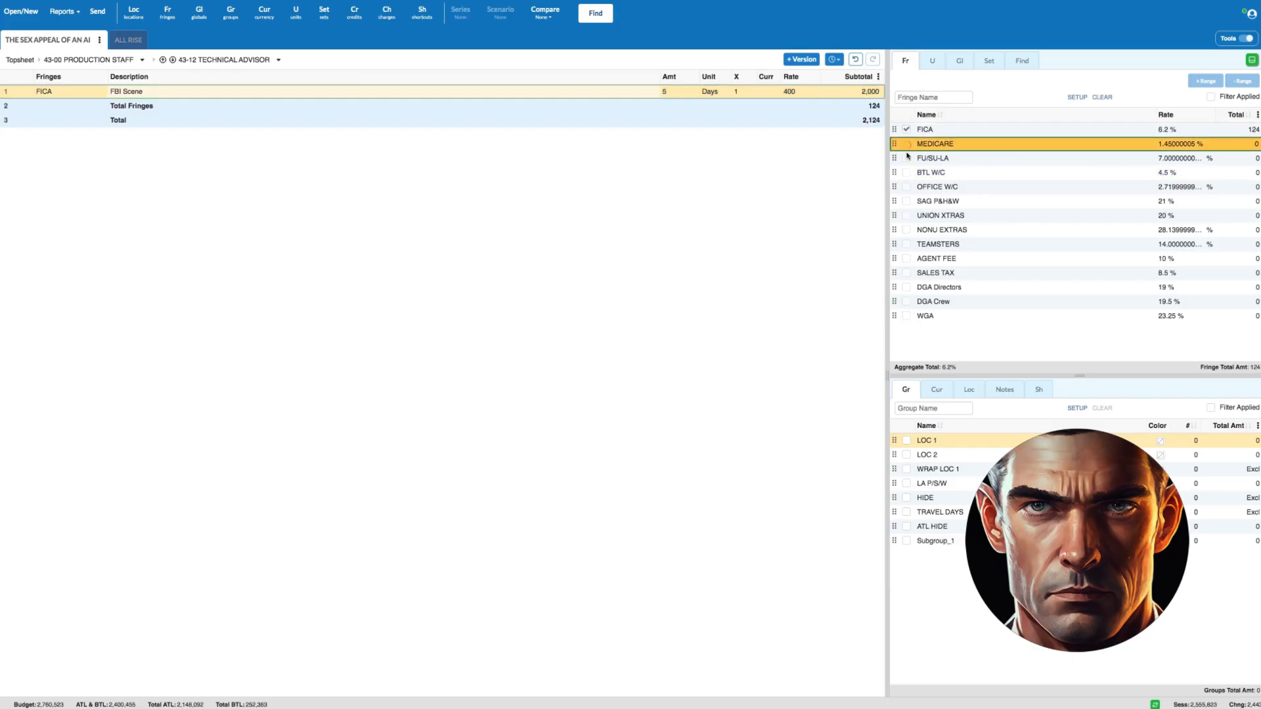
pyautogui.click(907, 172)
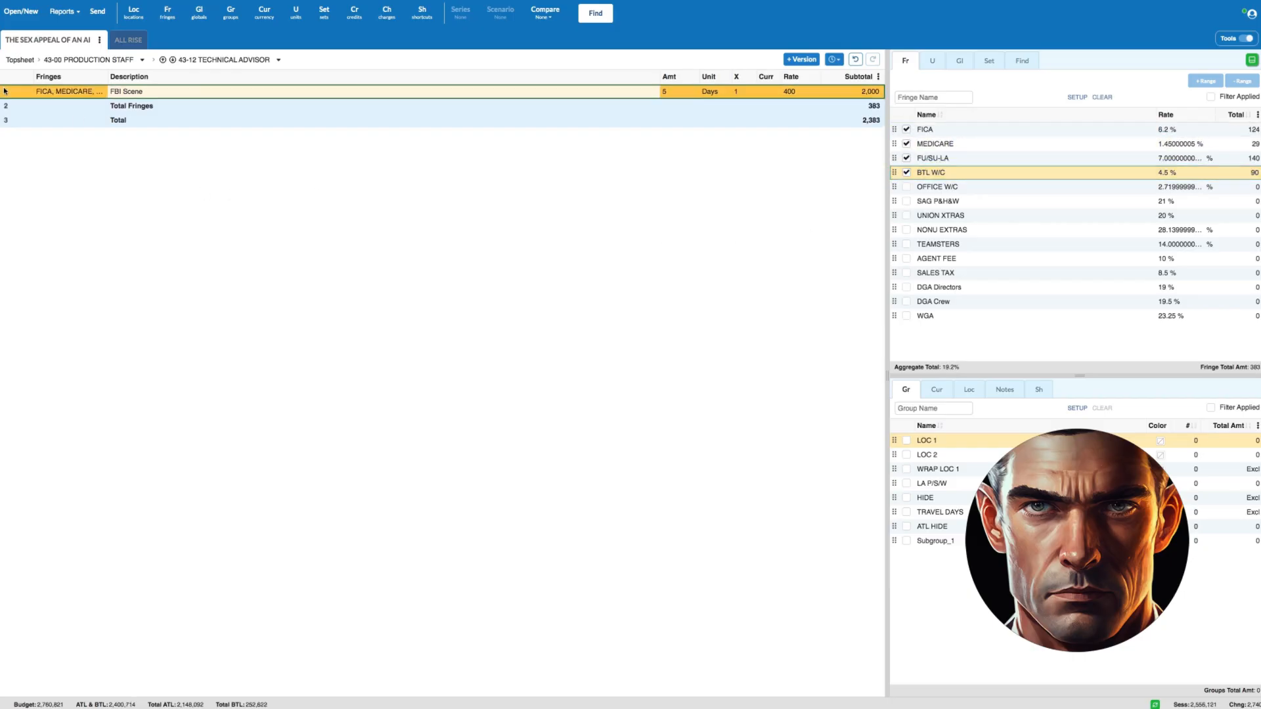
pyautogui.click(92, 60)
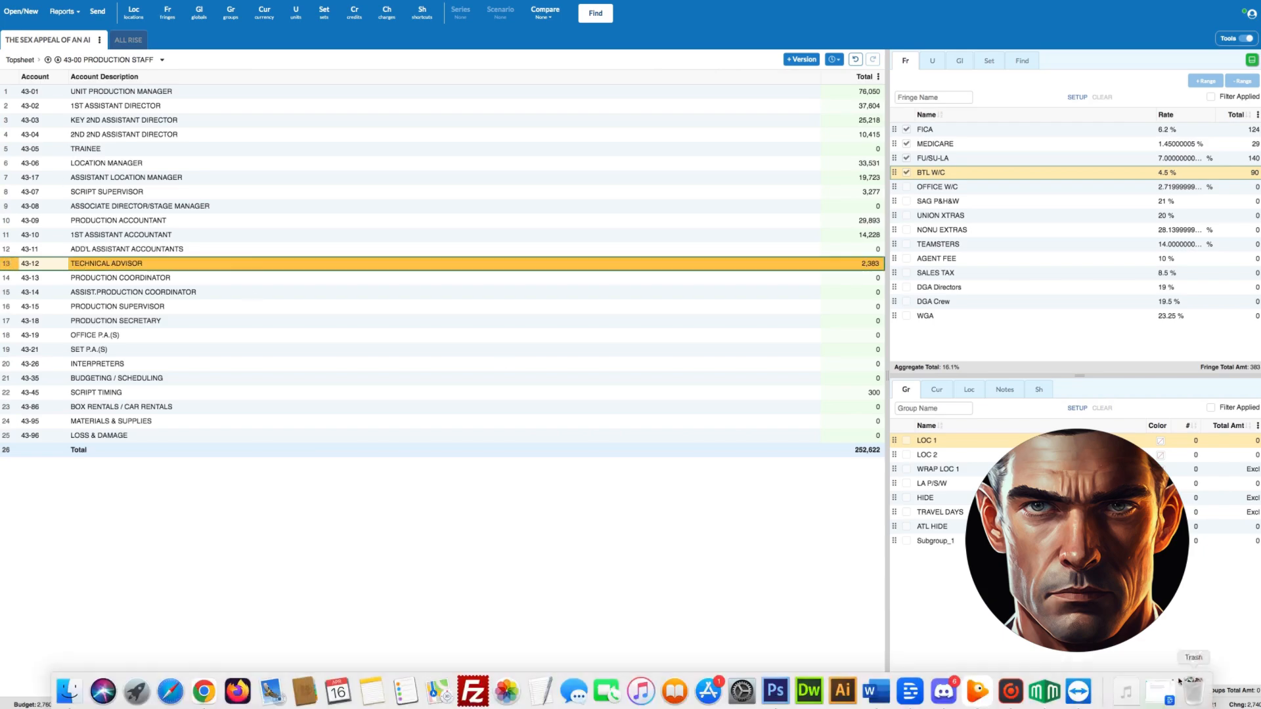
# - Open the 43-13 Production Coordinator account and add a Prep line with amount sw-2 in weeks at a rate of 1500
pyautogui.click(8, 279)
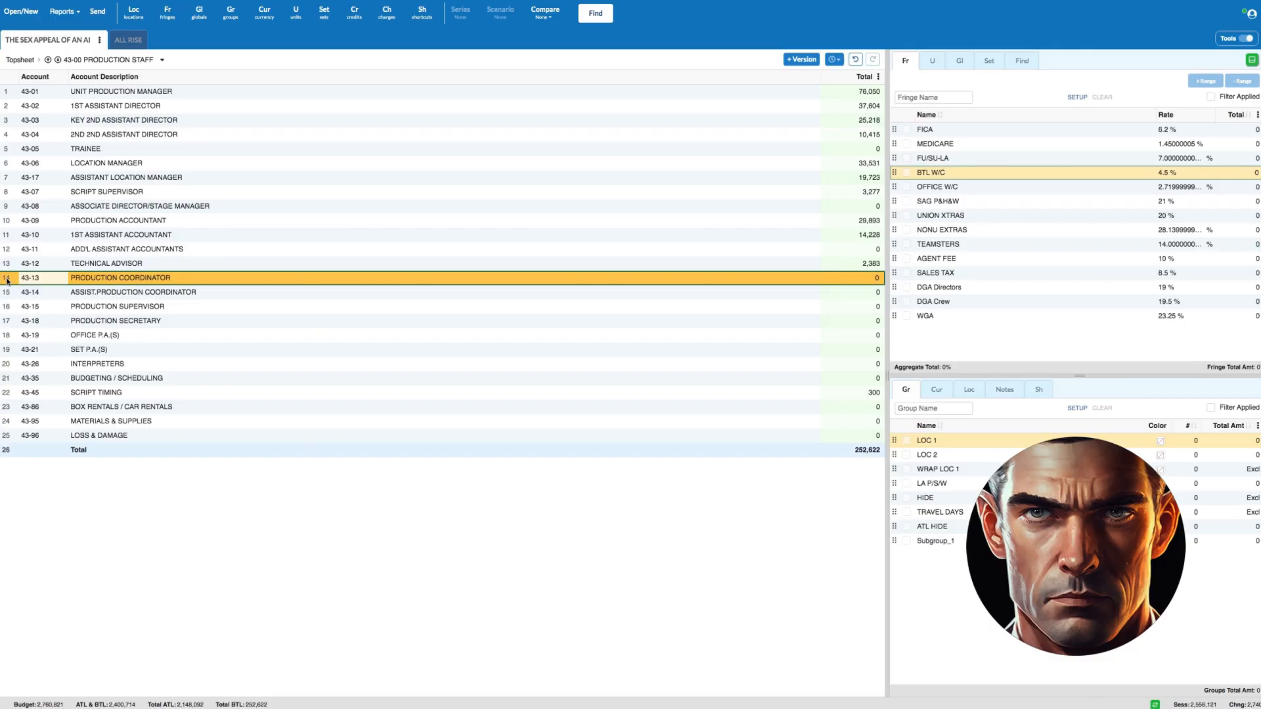
pyautogui.doubleClick(9, 279)
pyautogui.write('P')
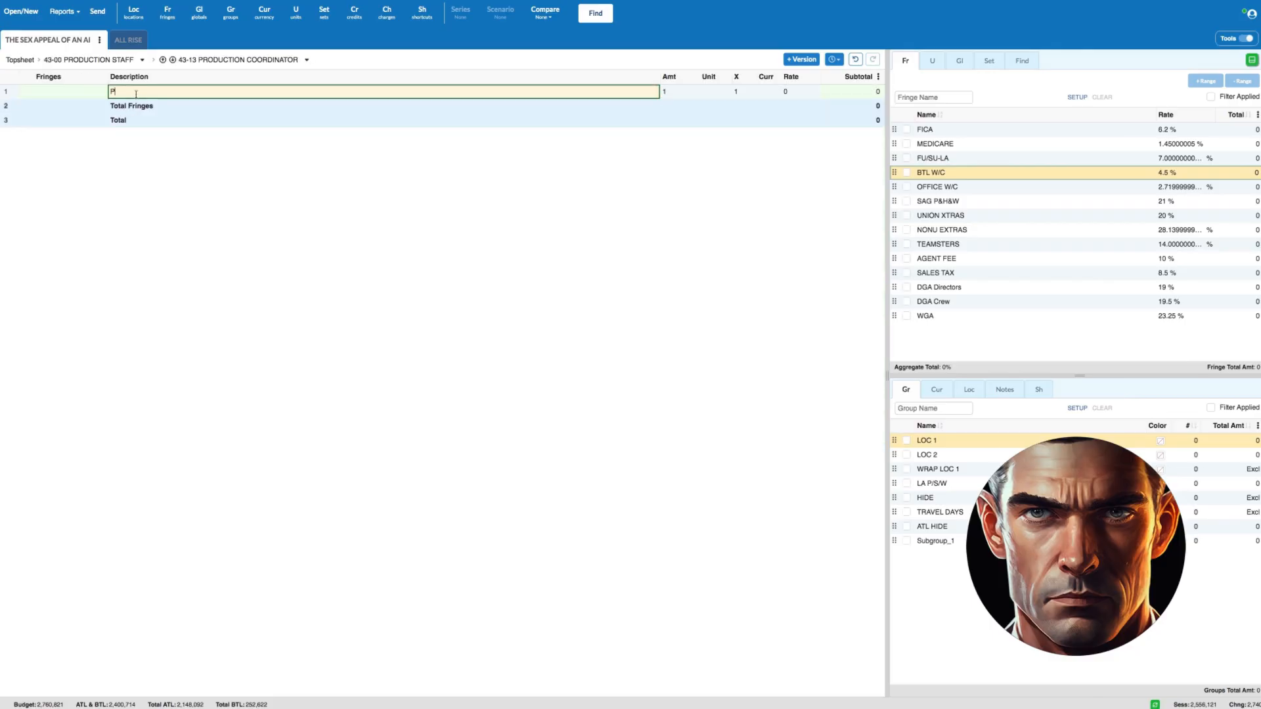
pyautogui.write('rep')
pyautogui.press('Tab')
pyautogui.write('sw-2')
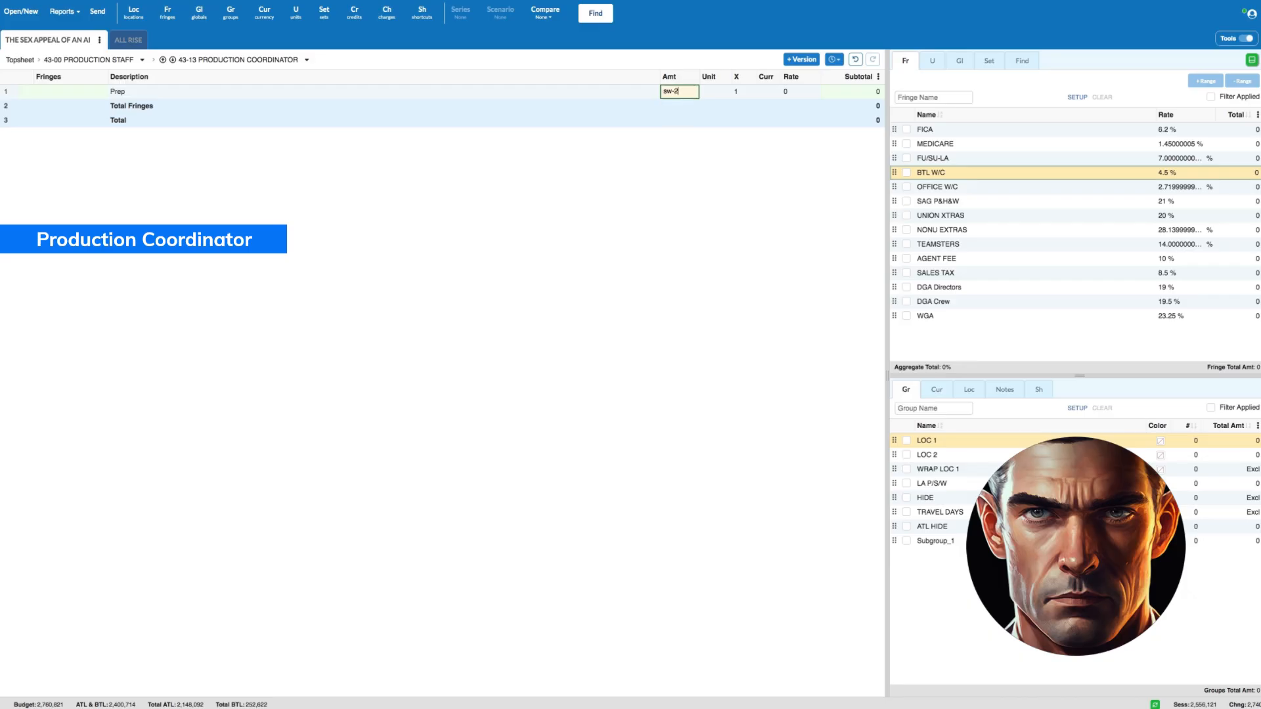
pyautogui.press('Tab')
pyautogui.press('Tab')
pyautogui.press('Tab')
pyautogui.press('Tab')
pyautogui.write('1500')
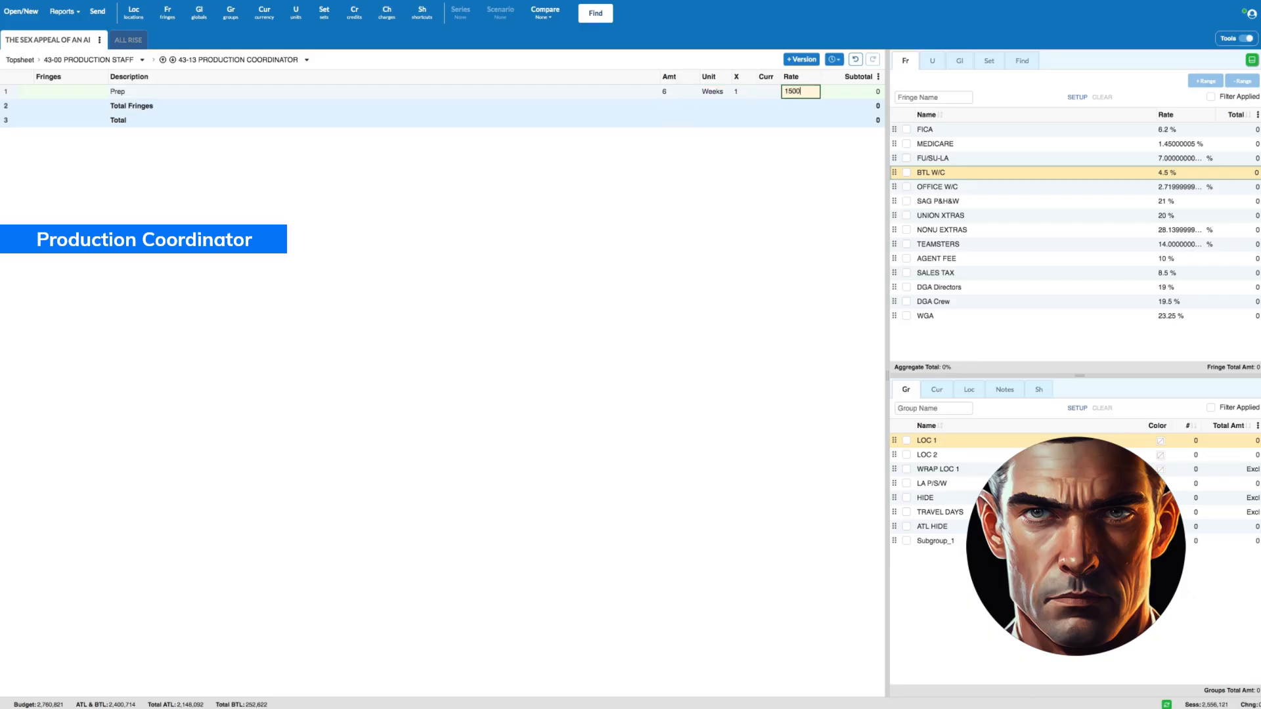
pyautogui.press('Return')
# - Add a Shoot line for the Production Coordinator with amount sw in weeks and a rate of 1500
pyautogui.write('Shoot')
pyautogui.press('Tab')
pyautogui.write('1')
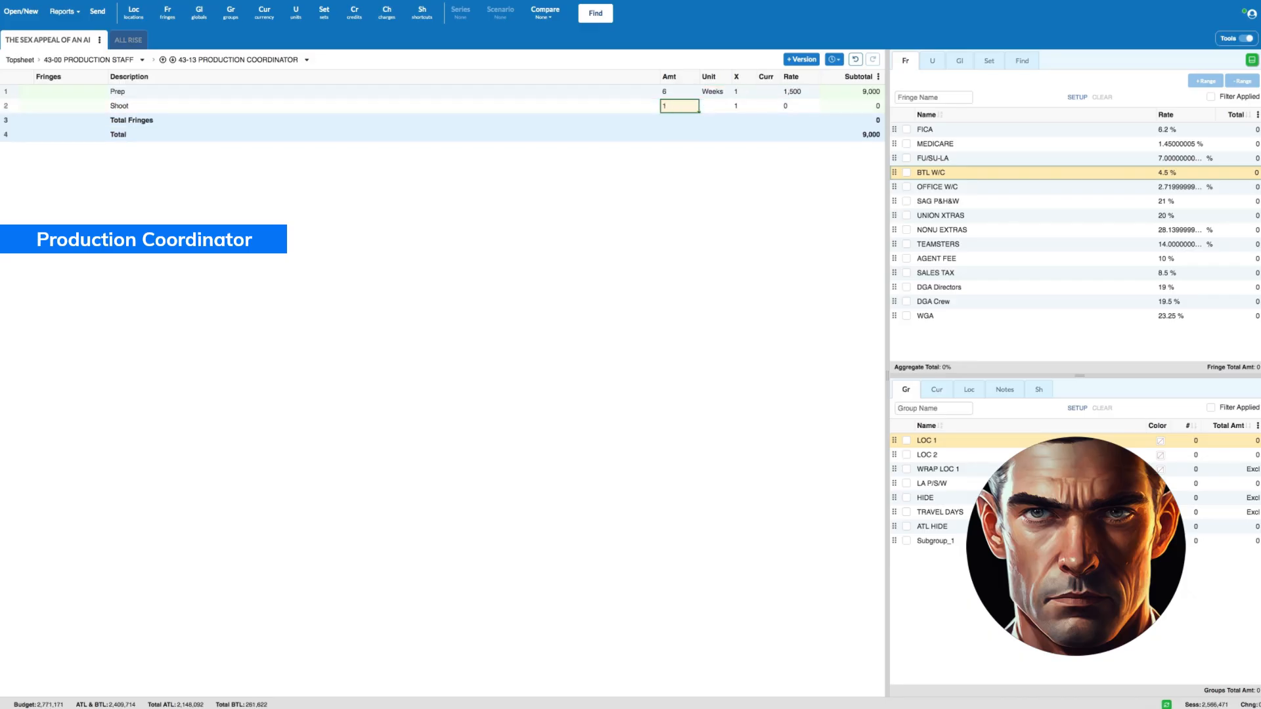
pyautogui.write('w')
pyautogui.press('Tab')
pyautogui.press('Tab')
pyautogui.press('Tab')
pyautogui.press('Tab')
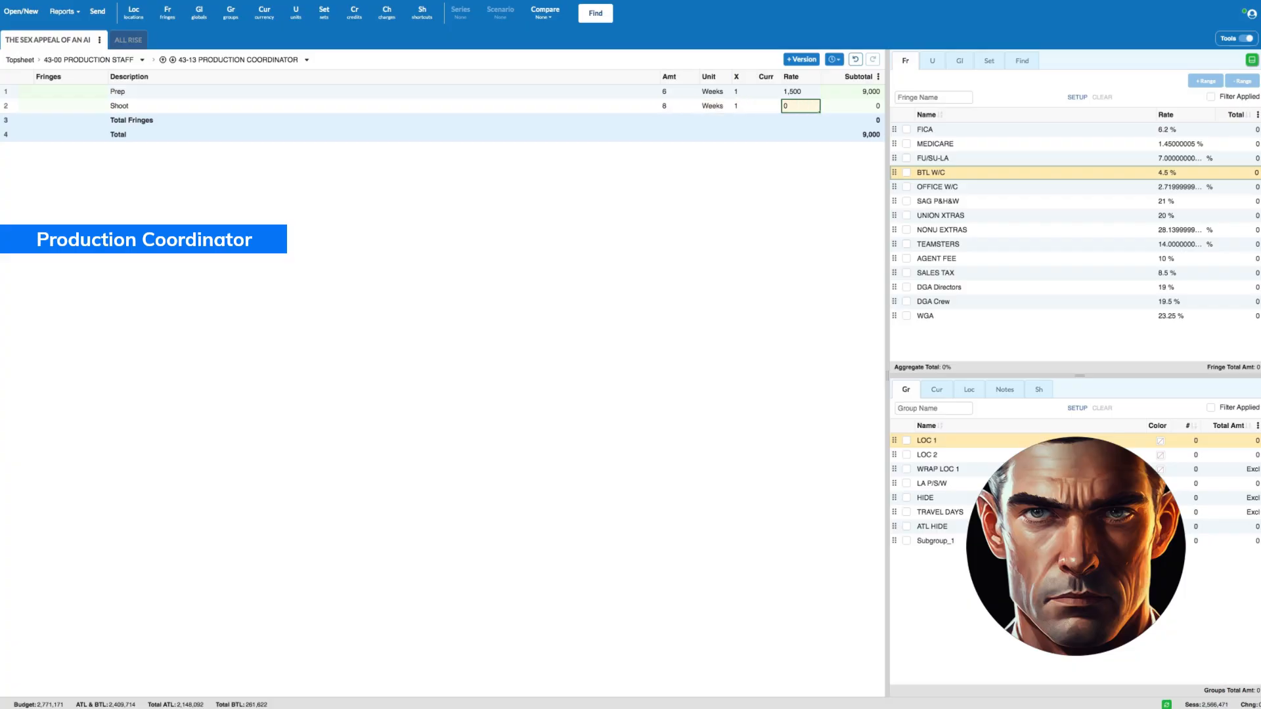
pyautogui.write('1,500')
pyautogui.press('Return')
# - Add a Wrap line for the Production Coordinator with amount sw-5 in weeks and a rate of 1500
pyautogui.write('Wrap')
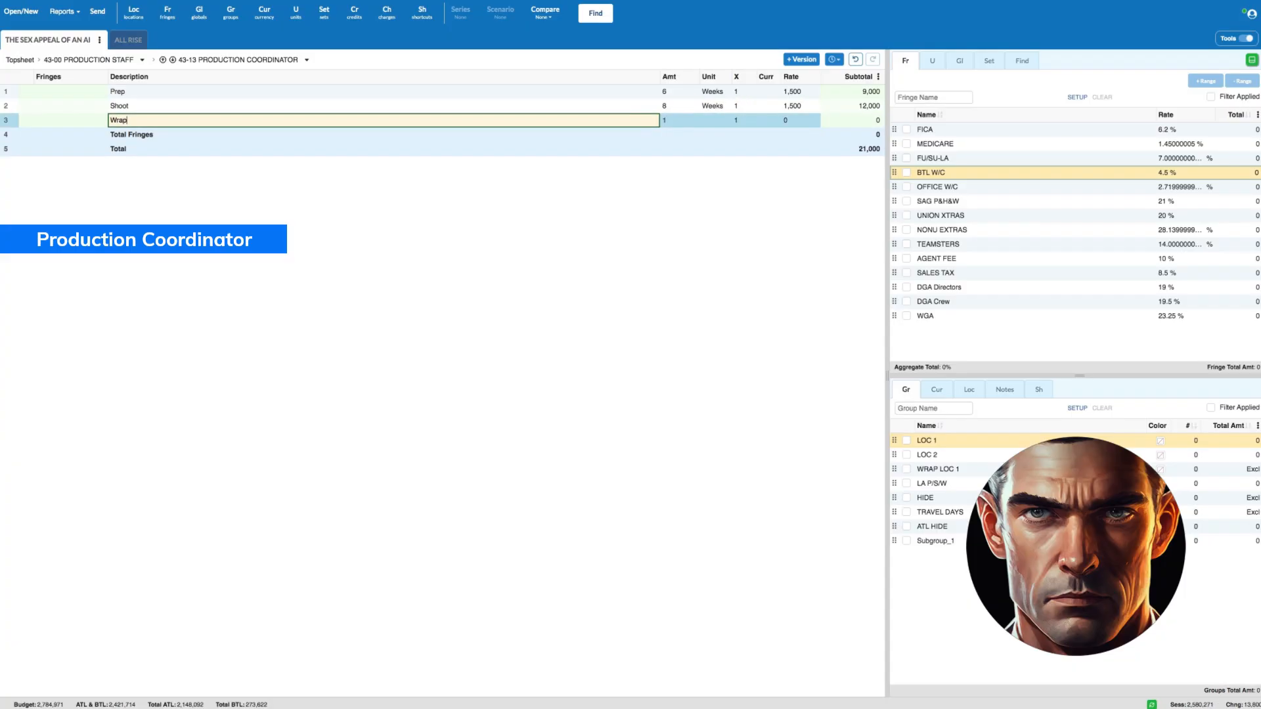
pyautogui.press('Tab')
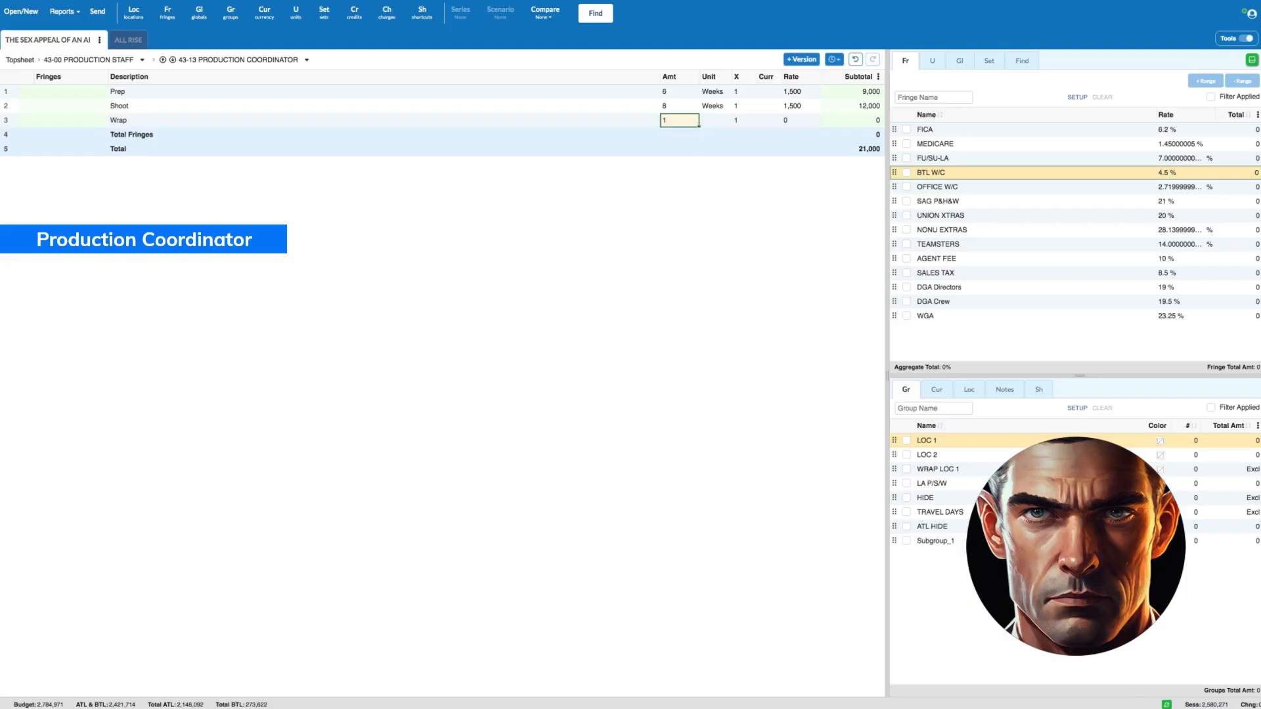
pyautogui.write('ww+1')
pyautogui.press('Tab')
pyautogui.press('Tab')
pyautogui.press('Tab')
pyautogui.press('Tab')
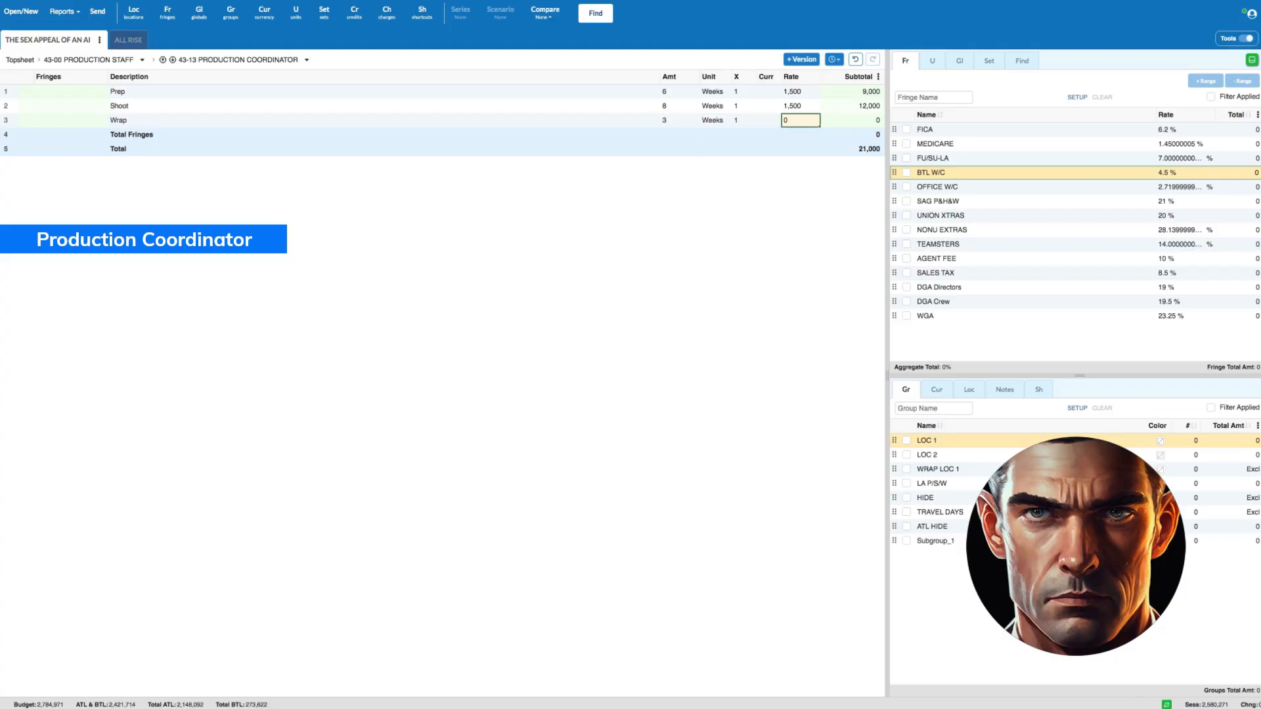
pyautogui.write('1500')
# - Apply FICA, MEDICARE, FU/SU-LA and BTL W/C fringes to all three Production Coordinator lines, and return to the Production Staff accounts
pyautogui.click(7, 91)
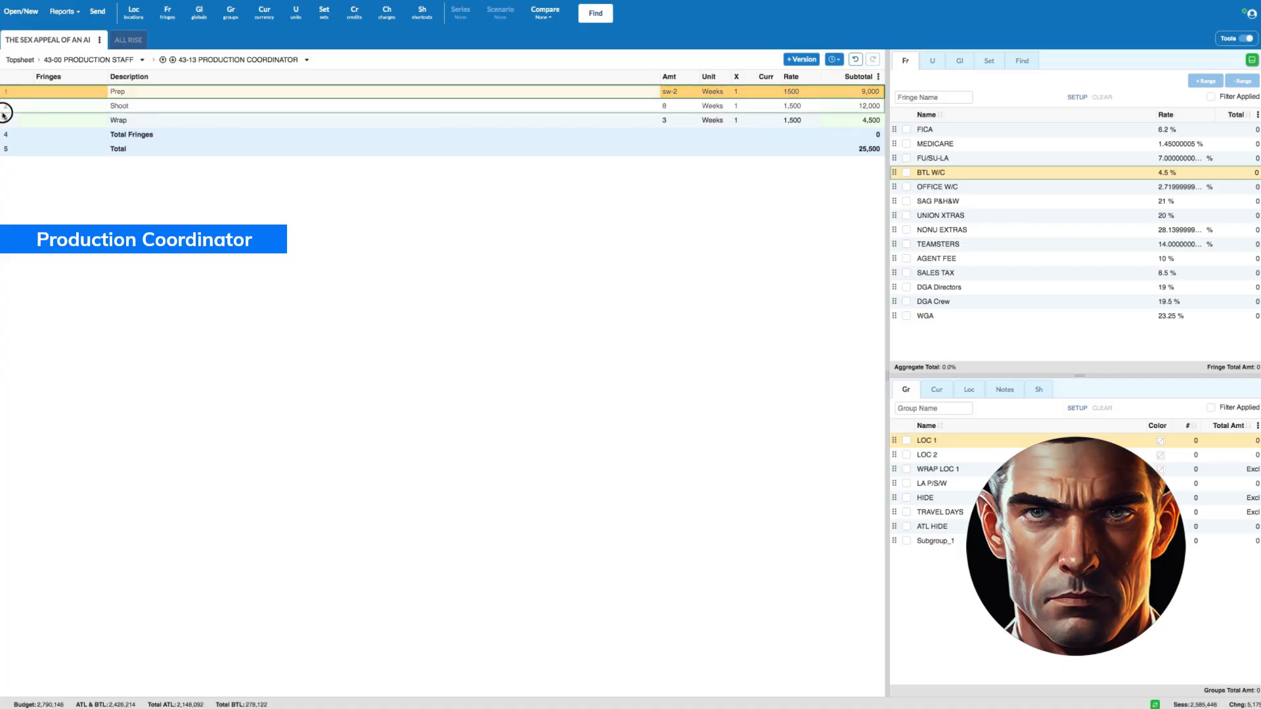
pyautogui.keyDown('shift'); pyautogui.click(7, 120); pyautogui.keyUp('shift')
pyautogui.click(920, 129)
pyautogui.click(907, 129)
pyautogui.click(907, 144)
pyautogui.click(906, 158)
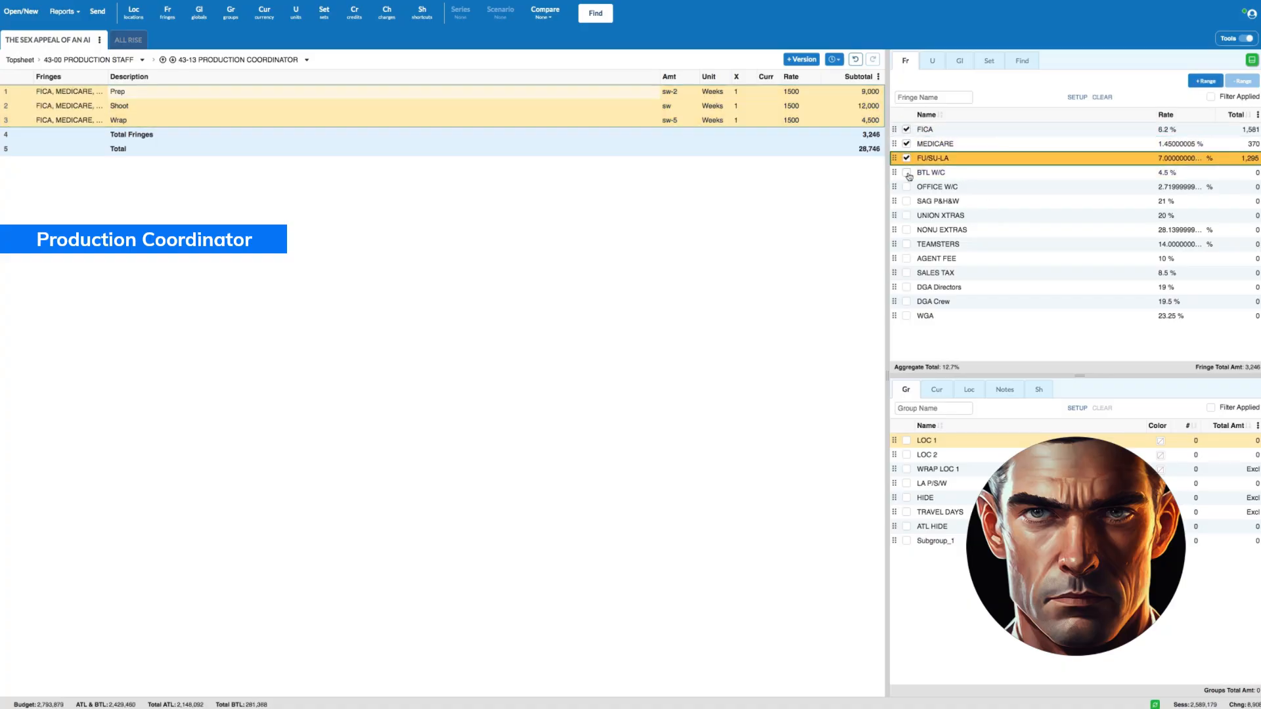
pyautogui.click(906, 172)
pyautogui.click(105, 60)
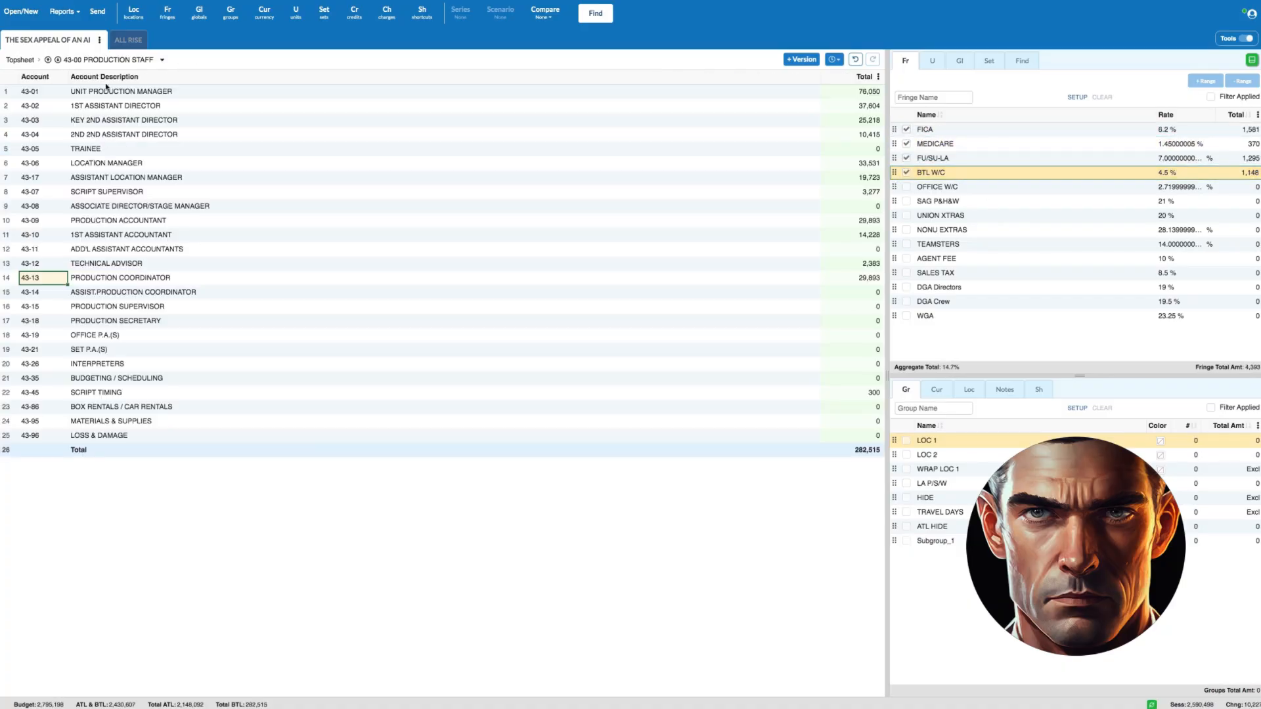
# - Open the 43-14 Assist. Production Coordinator account and add a Prep line with amount sw-6 in weeks at a rate of 1000
pyautogui.click(15, 276)
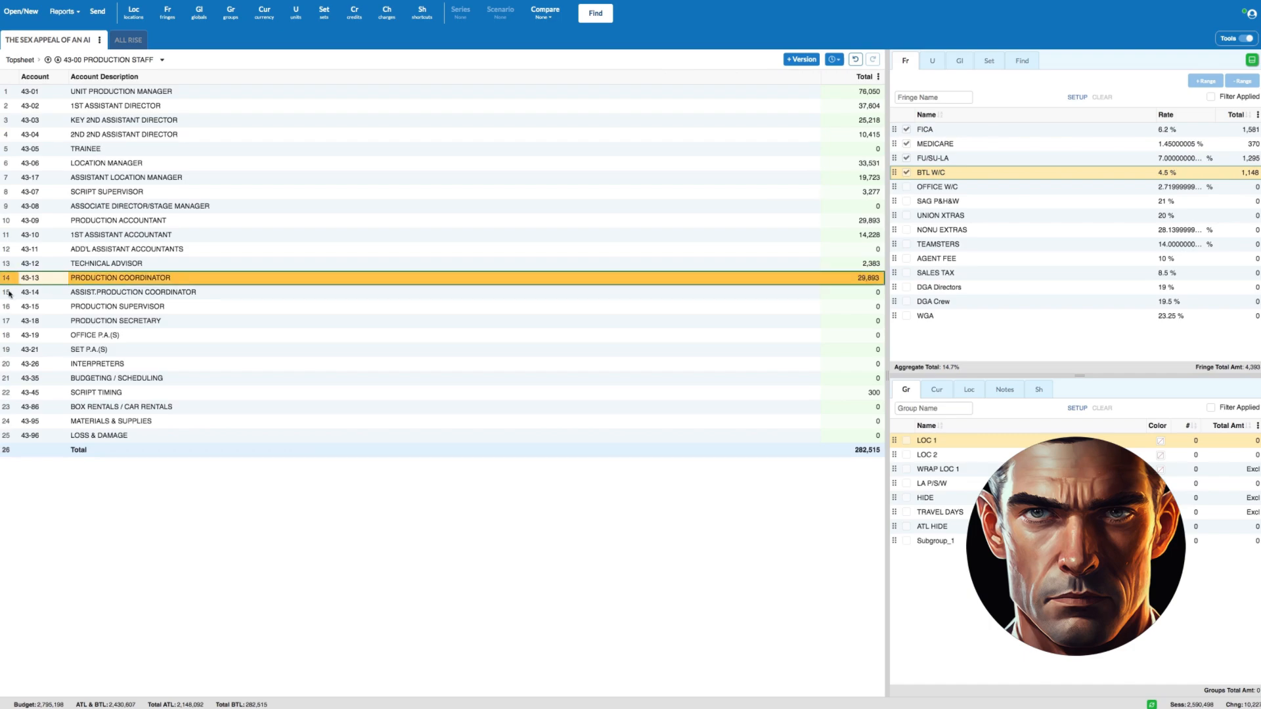
pyautogui.doubleClick(10, 292)
pyautogui.click(199, 92)
pyautogui.write('Prep')
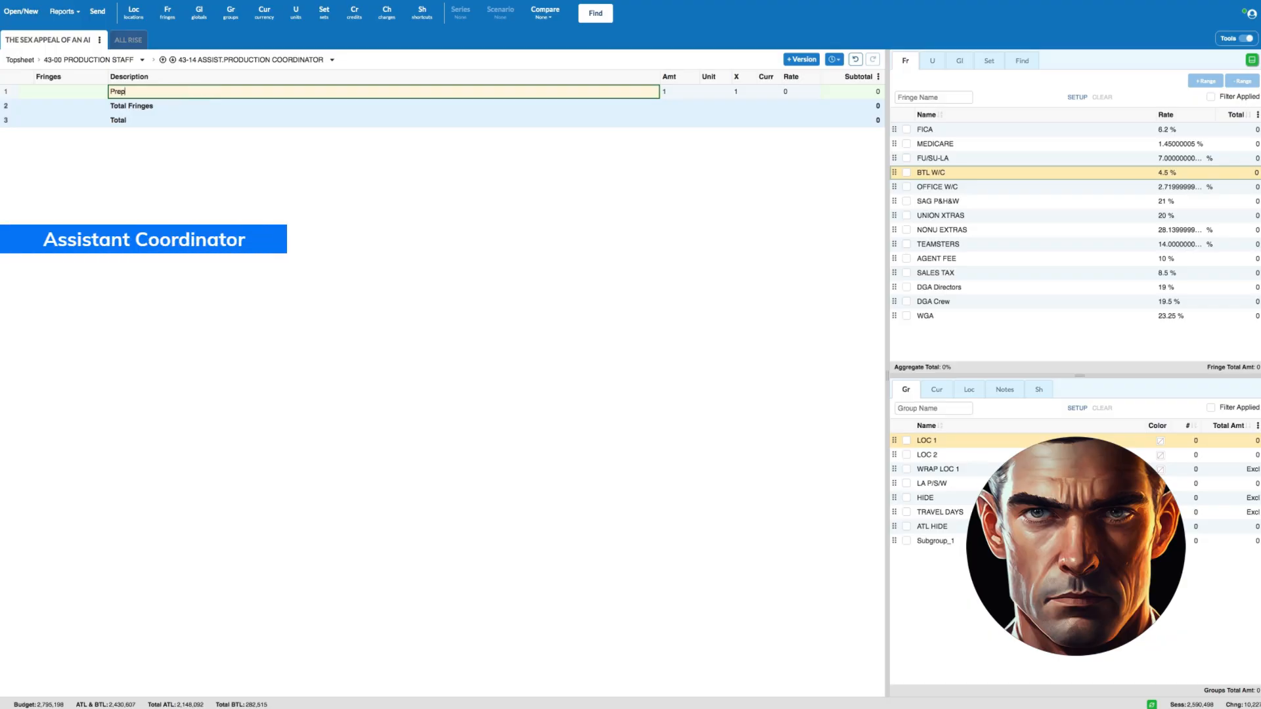
pyautogui.press('Tab')
pyautogui.write('sw-')
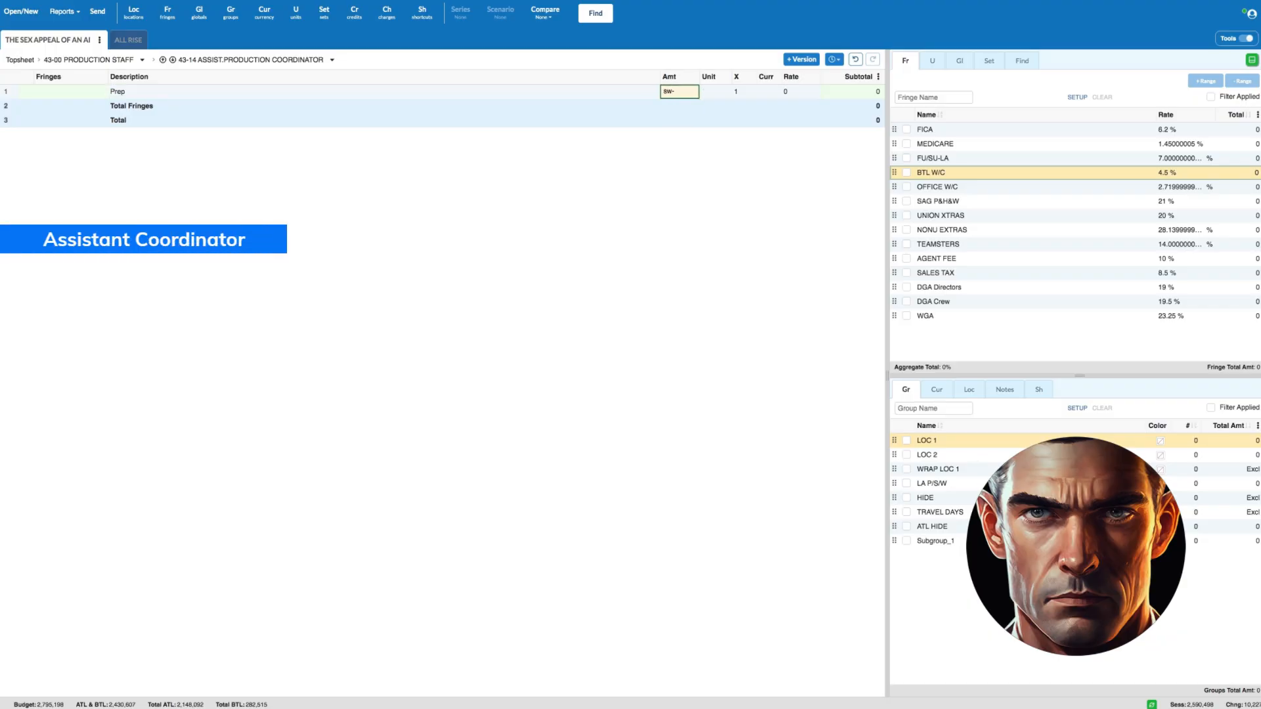
pyautogui.press('Tab')
pyautogui.press('Tab')
pyautogui.press('Tab')
pyautogui.press('Tab')
pyautogui.write('100')
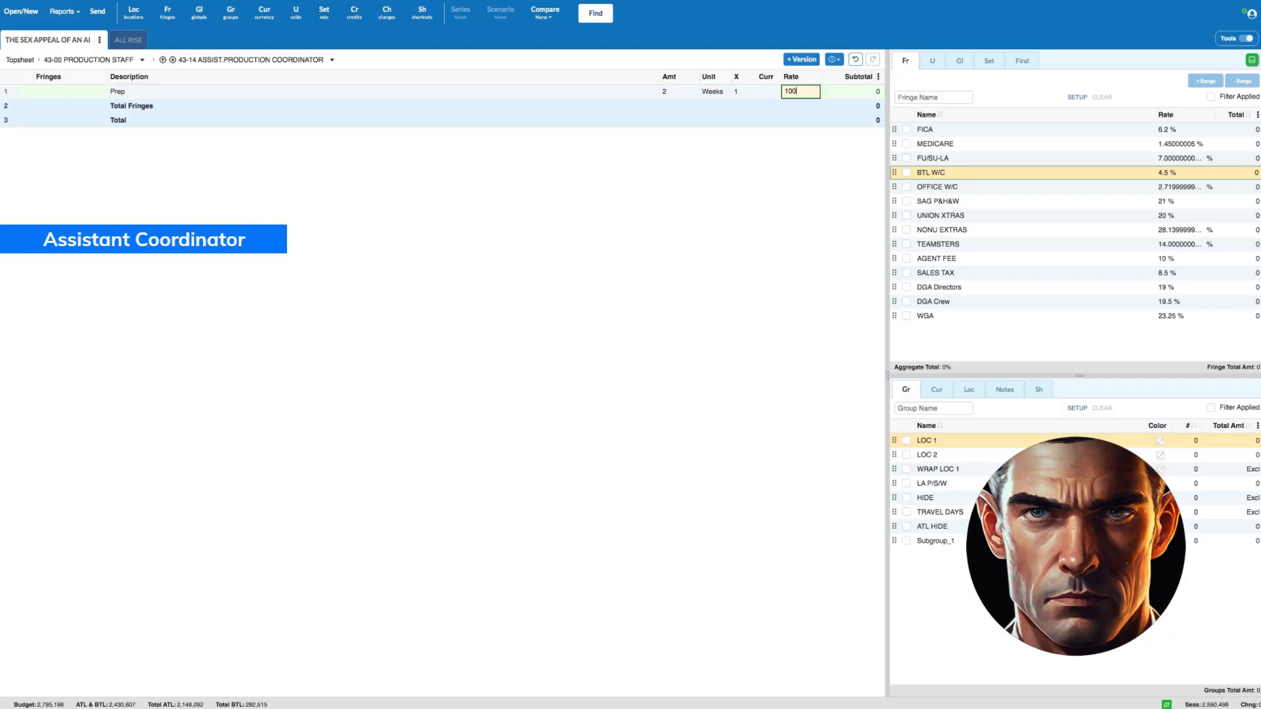
pyautogui.press('Return')
# - Add a Shoot line for the Assistant Production Coordinator with amount sw in weeks and a rate of 1000
pyautogui.write('Shoot')
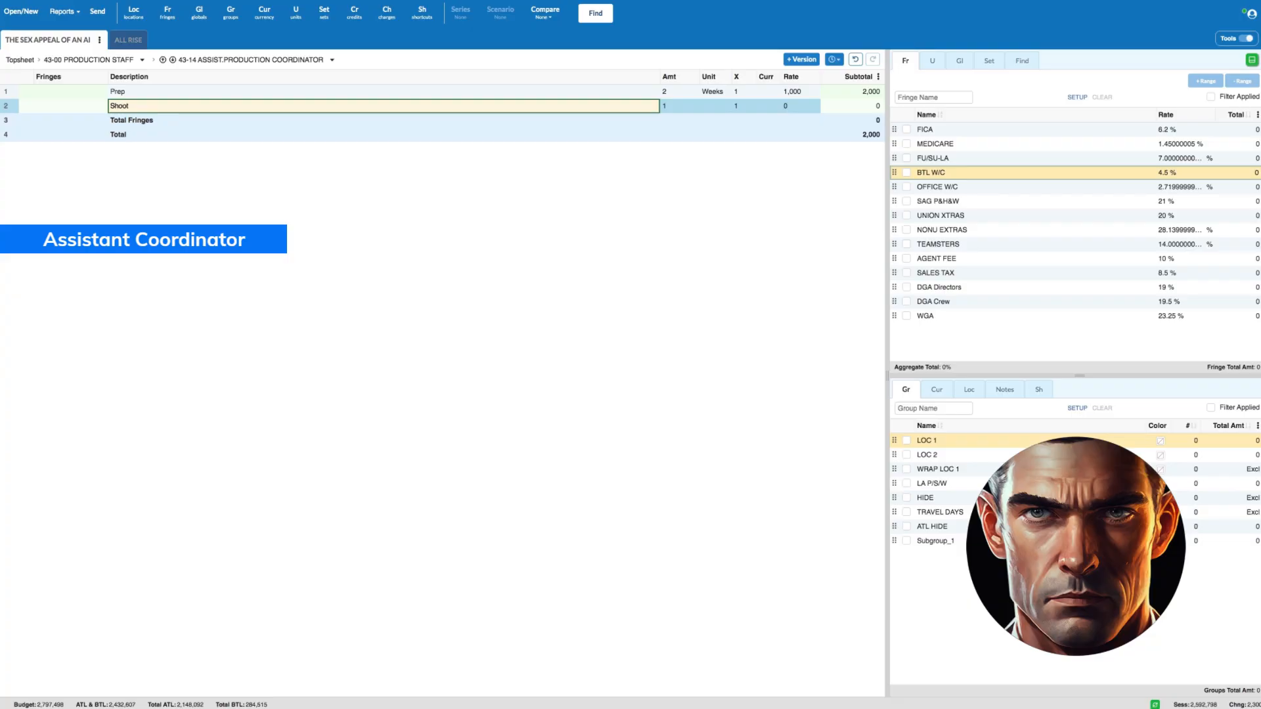
pyautogui.press('Tab')
pyautogui.write('sw')
pyautogui.press('Tab')
pyautogui.press('Tab')
pyautogui.press('Tab')
pyautogui.press('Tab')
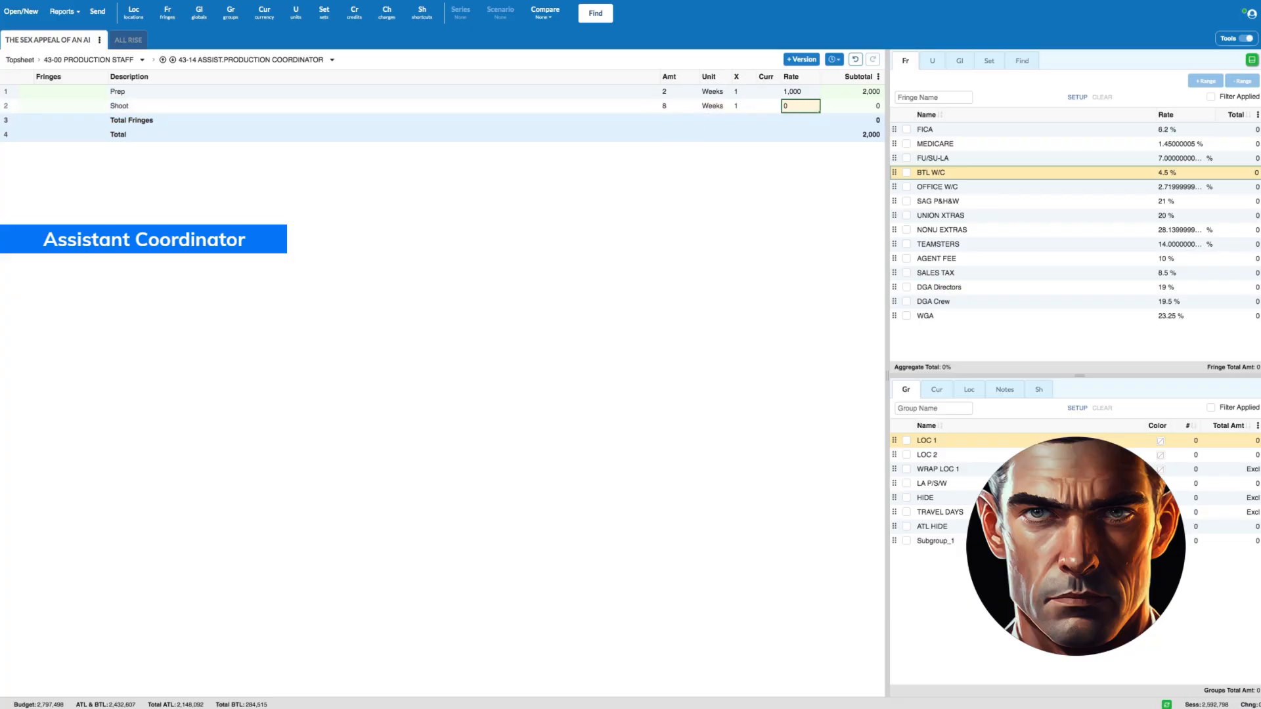
pyautogui.write('1,000')
pyautogui.press('Return')
# - Add a Wrap line for the Assistant Production Coordinator with amount sw-7 in weeks and a rate of 1000
pyautogui.write('Wrap')
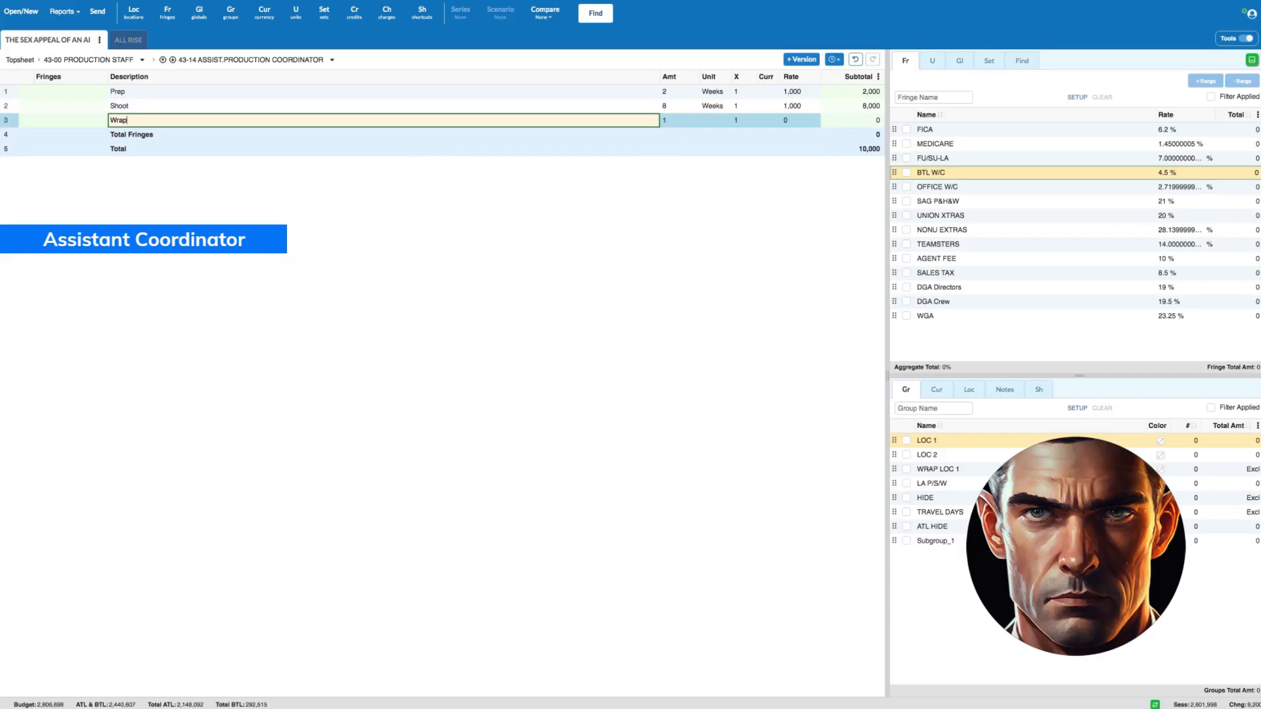
pyautogui.press('Tab')
pyautogui.write('sw')
pyautogui.press('Tab')
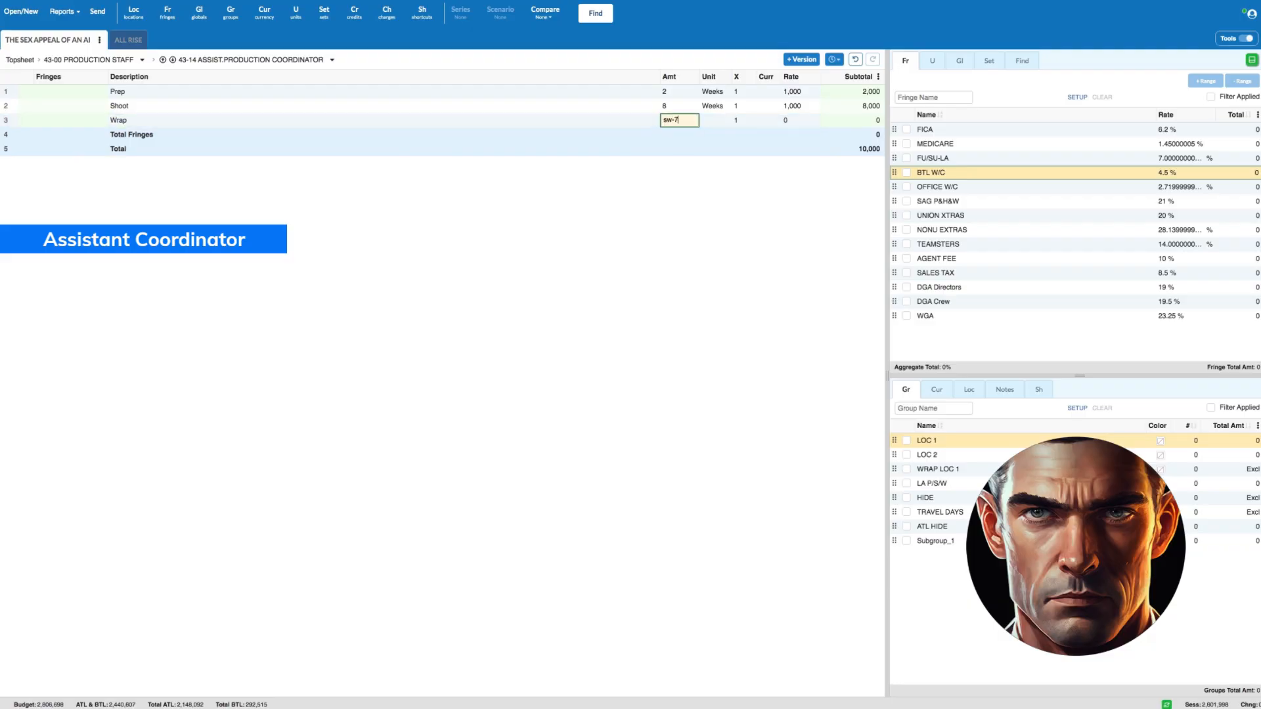
pyautogui.press('Tab')
pyautogui.press('Tab')
pyautogui.press('Tab')
pyautogui.write('10')
# - Apply FICA, MEDICARE, FU/SU-LA and BTL W/C fringes to all three Assistant Production Coordinator lines, and return to the Production Staff accounts
pyautogui.moveTo(8, 92); pyautogui.dragTo(8, 121)
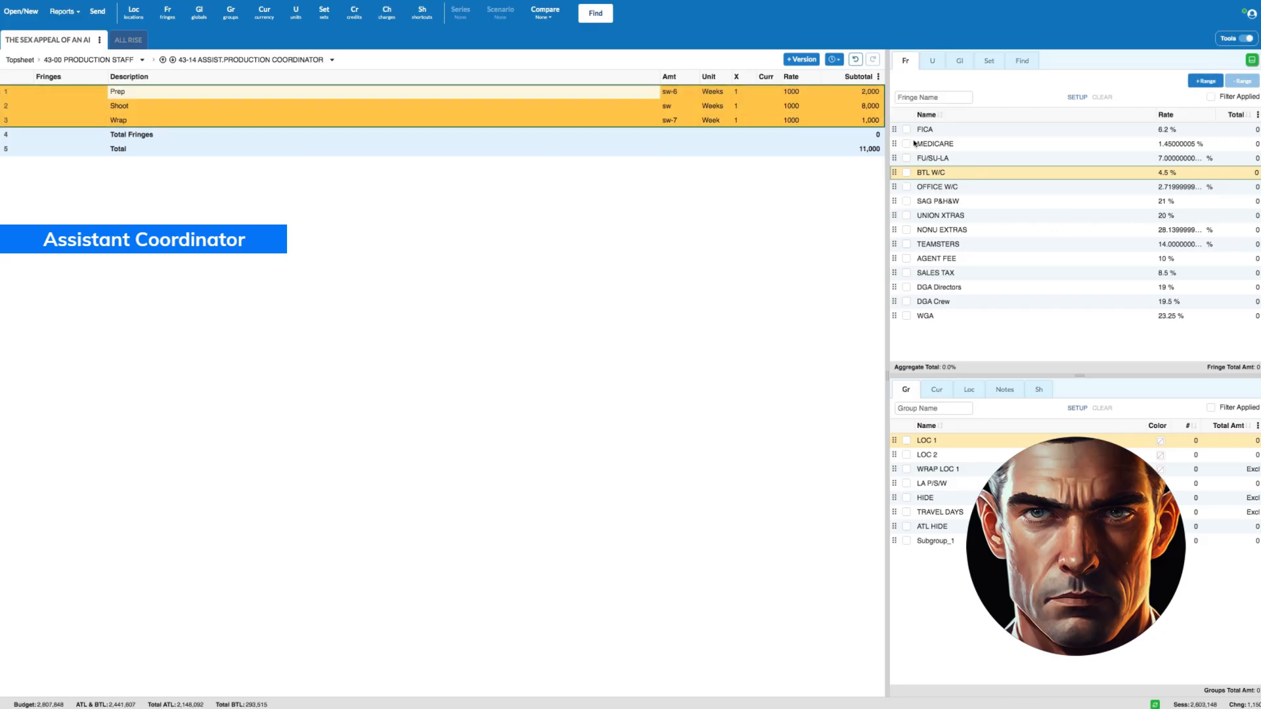
pyautogui.click(907, 130)
pyautogui.click(907, 144)
pyautogui.click(907, 159)
pyautogui.click(907, 173)
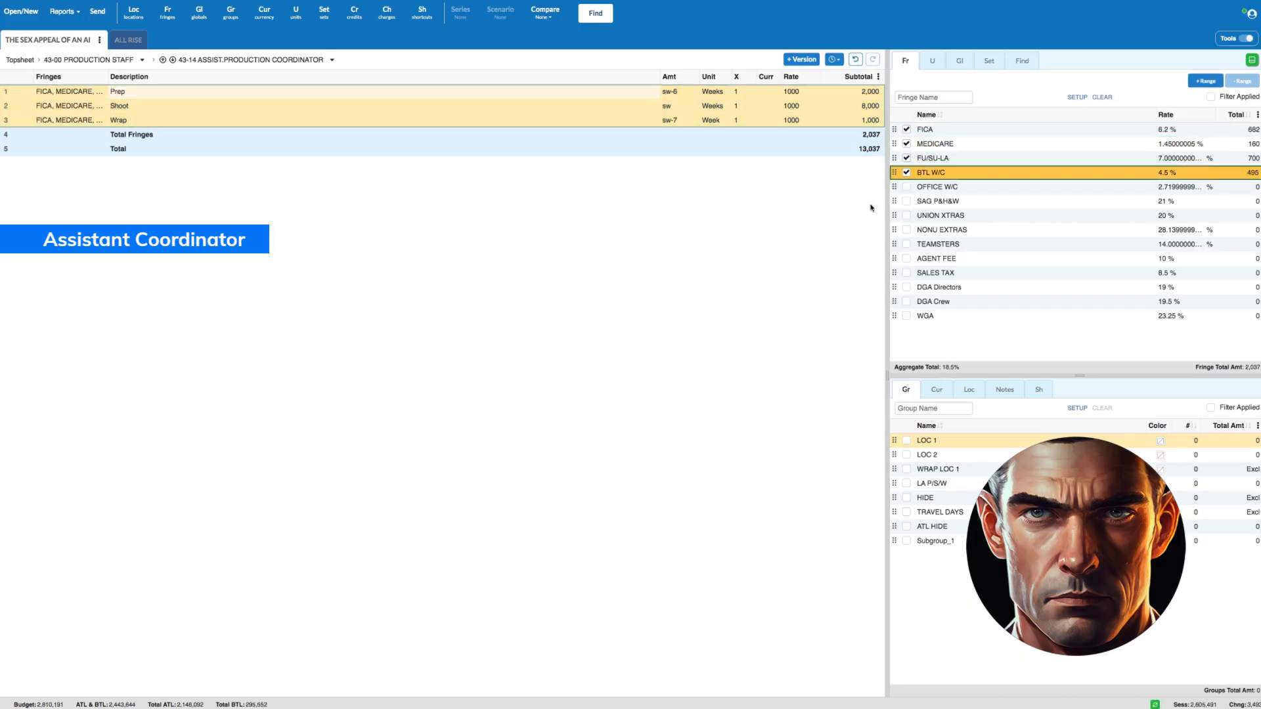
pyautogui.click(105, 61)
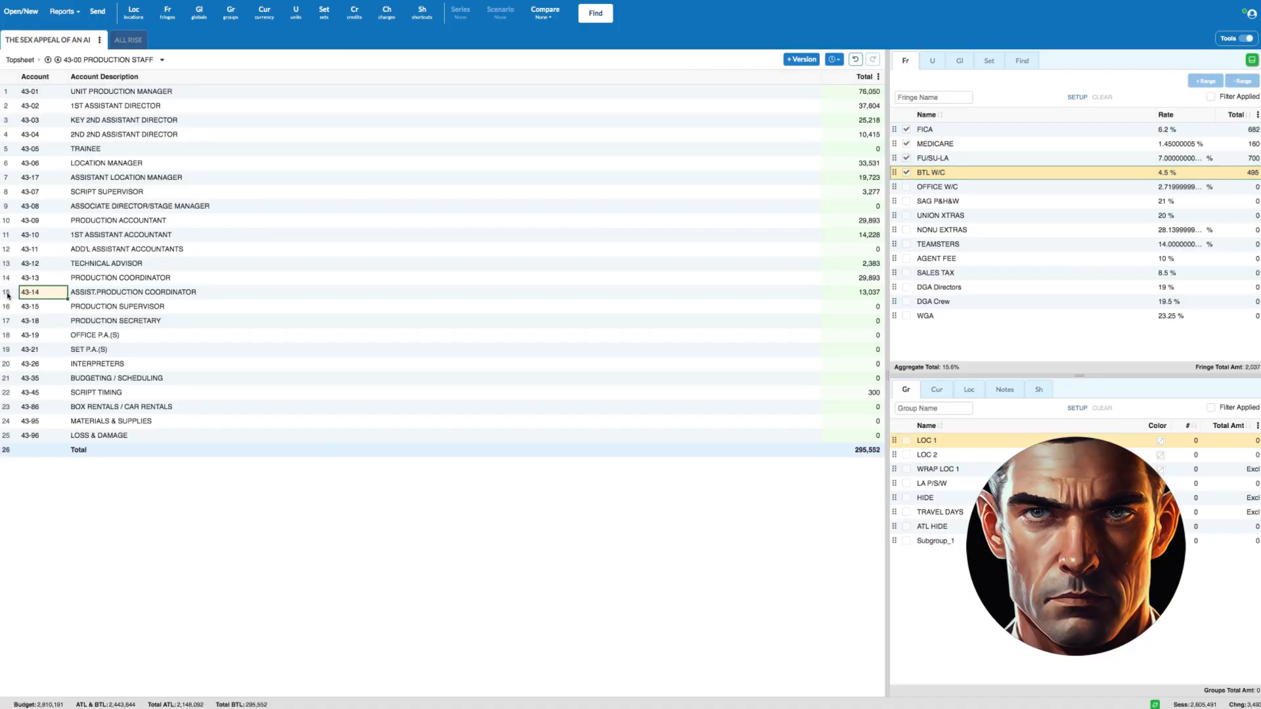
# - Open the 43-19 Office P.A.(s) account and add a Prep line with amount sw-3 in weeks at a rate of 750
pyautogui.moveTo(8, 293); pyautogui.dragTo(8, 278)
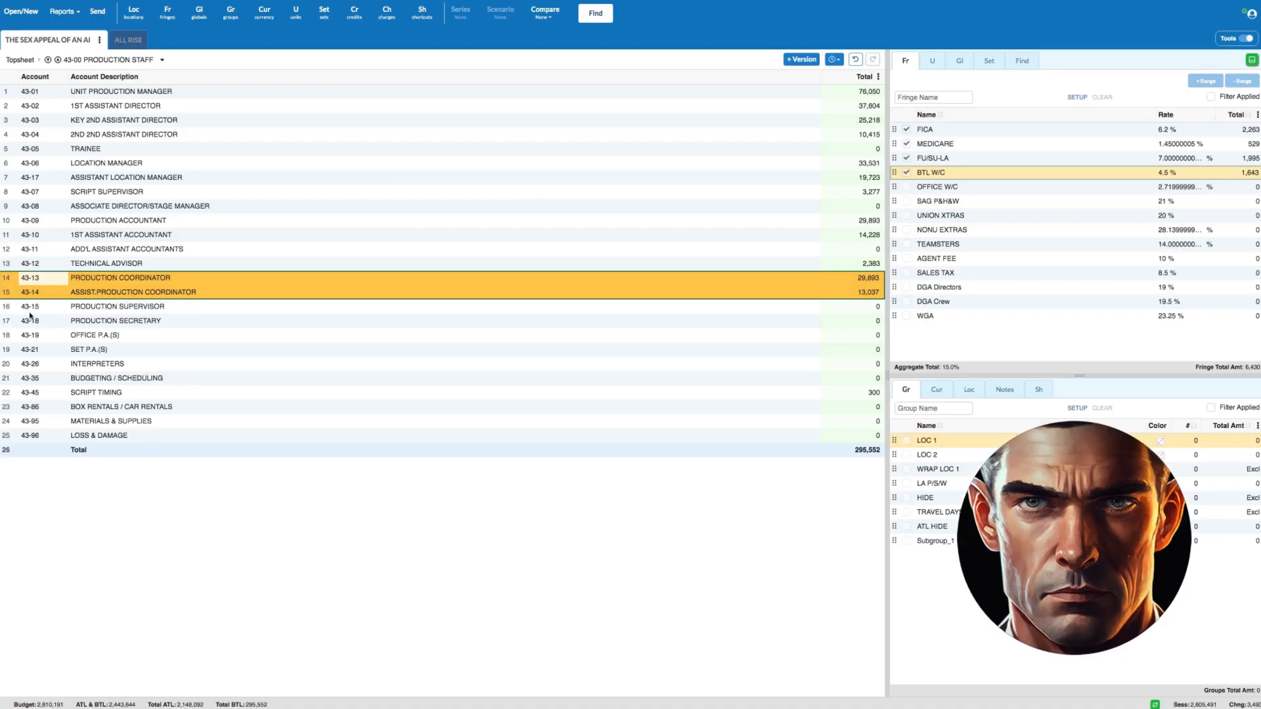
pyautogui.doubleClick(10, 335)
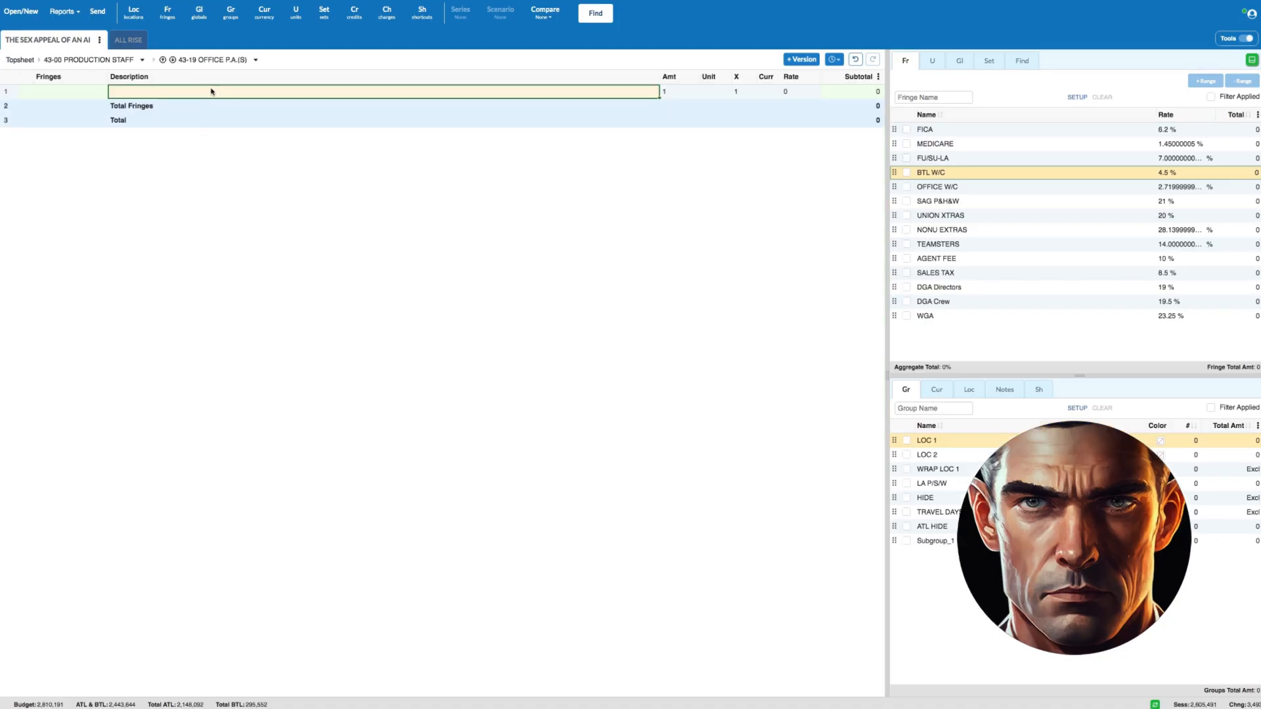
pyautogui.write('Prep')
pyautogui.press('Tab')
pyautogui.write('pw-1')
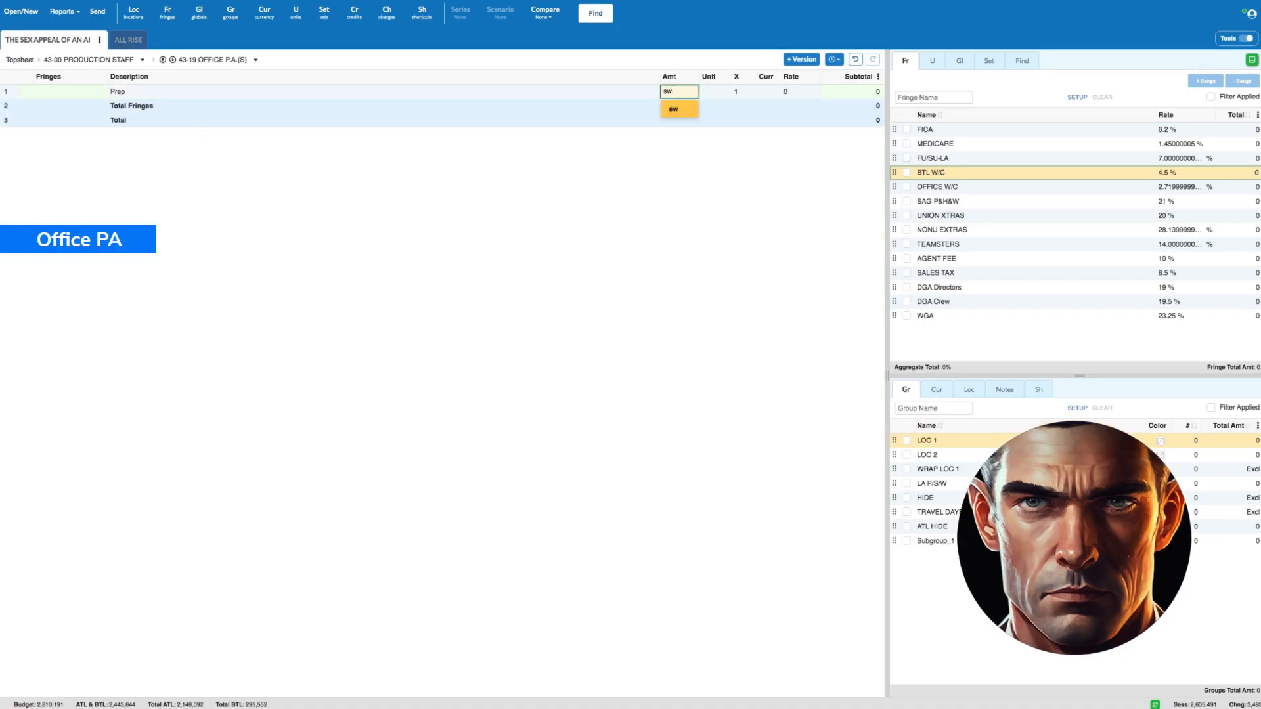
pyautogui.press('Tab')
pyautogui.press('Tab')
pyautogui.press('Tab')
pyautogui.press('Tab')
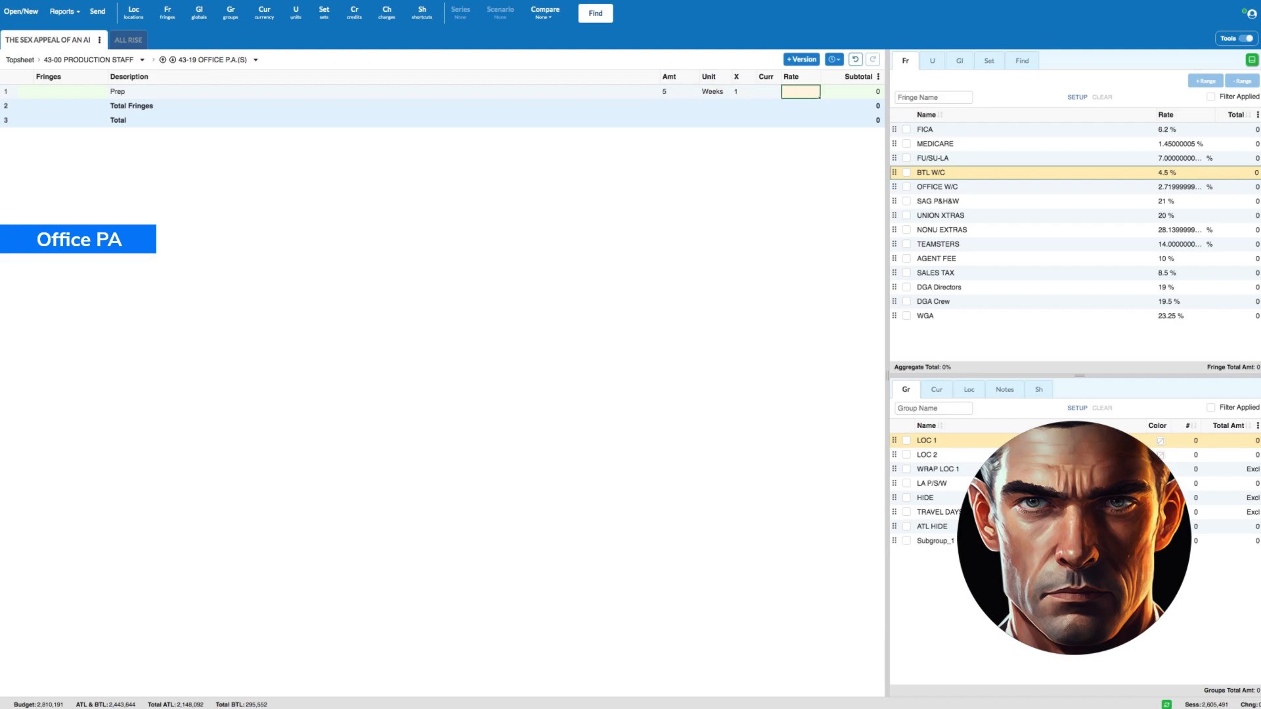
pyautogui.press('Return')
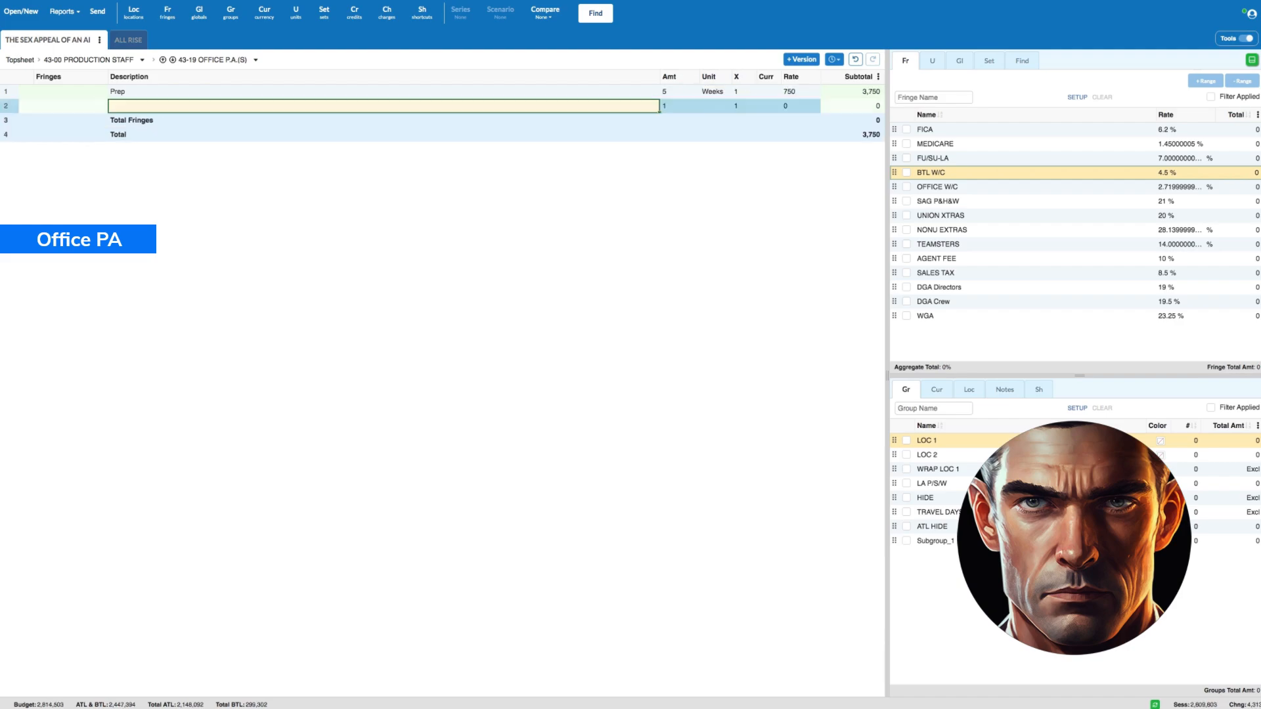
# - Add a Shoot line for the Office P.A. with amount sw in weeks and a rate of 750
pyautogui.write('Shoot')
pyautogui.press('Tab')
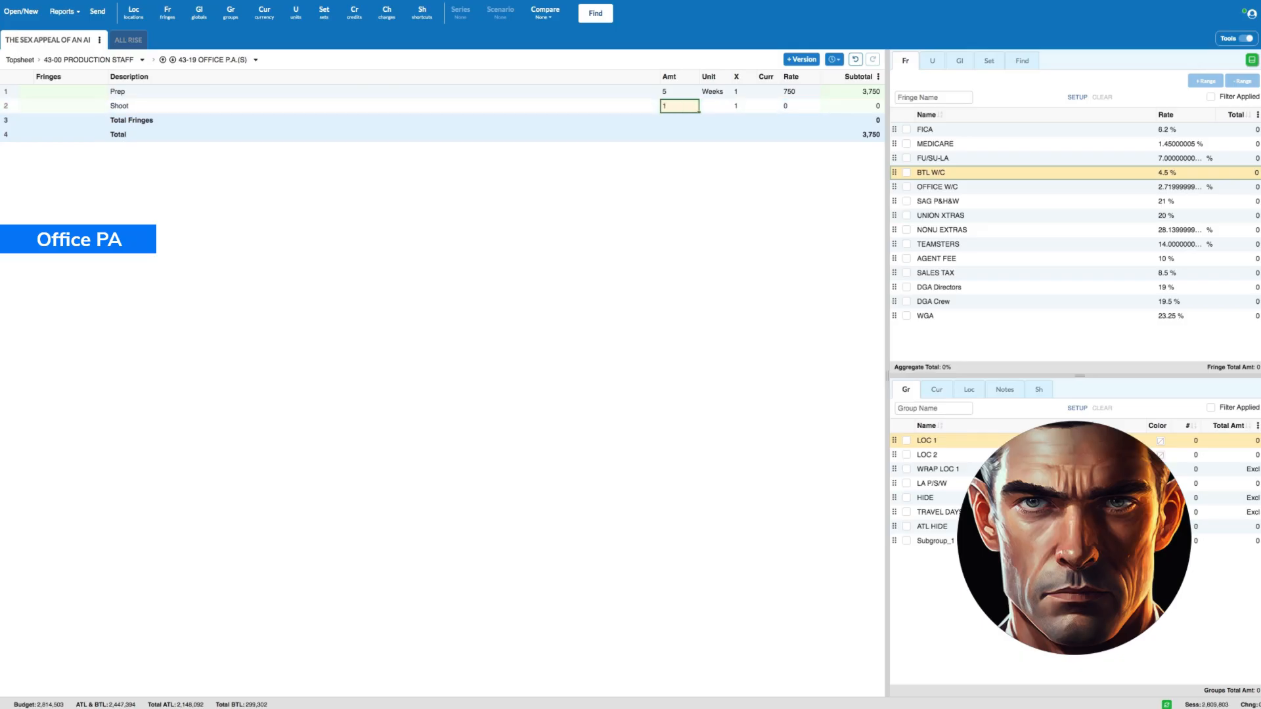
pyautogui.write('8')
pyautogui.press('Tab')
pyautogui.press('Tab')
pyautogui.press('Tab')
pyautogui.press('Tab')
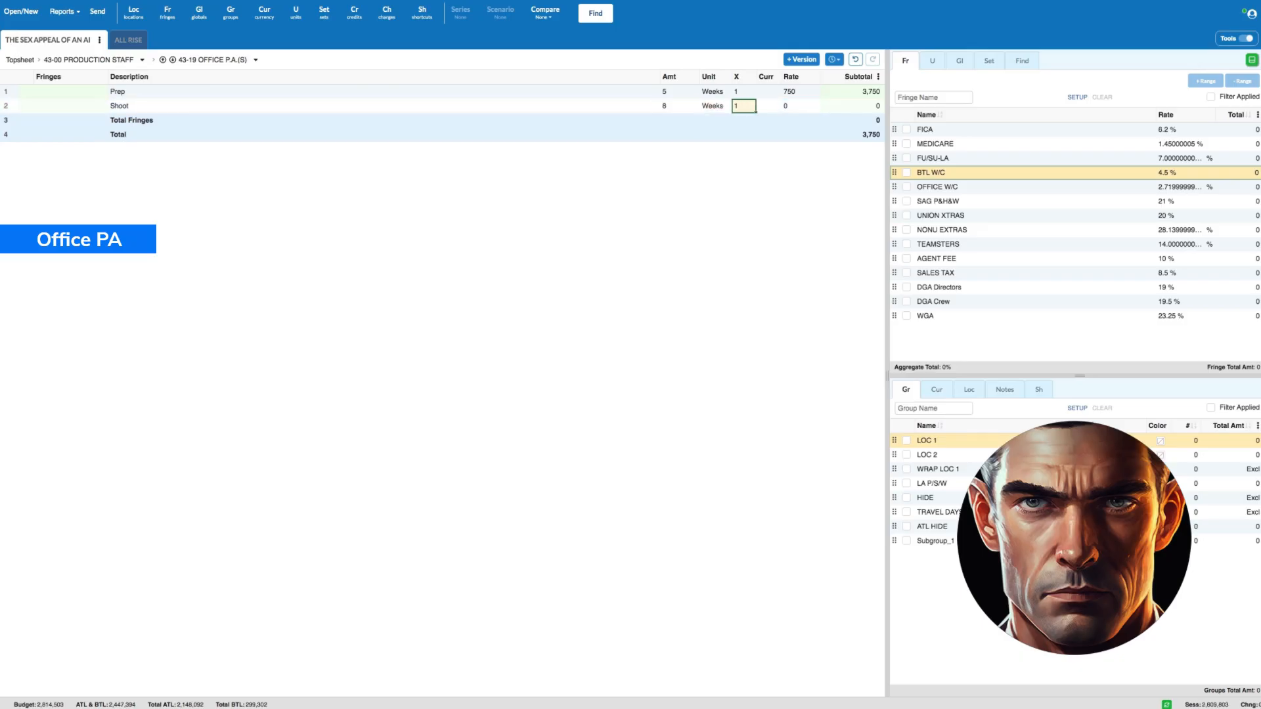
pyautogui.write('750')
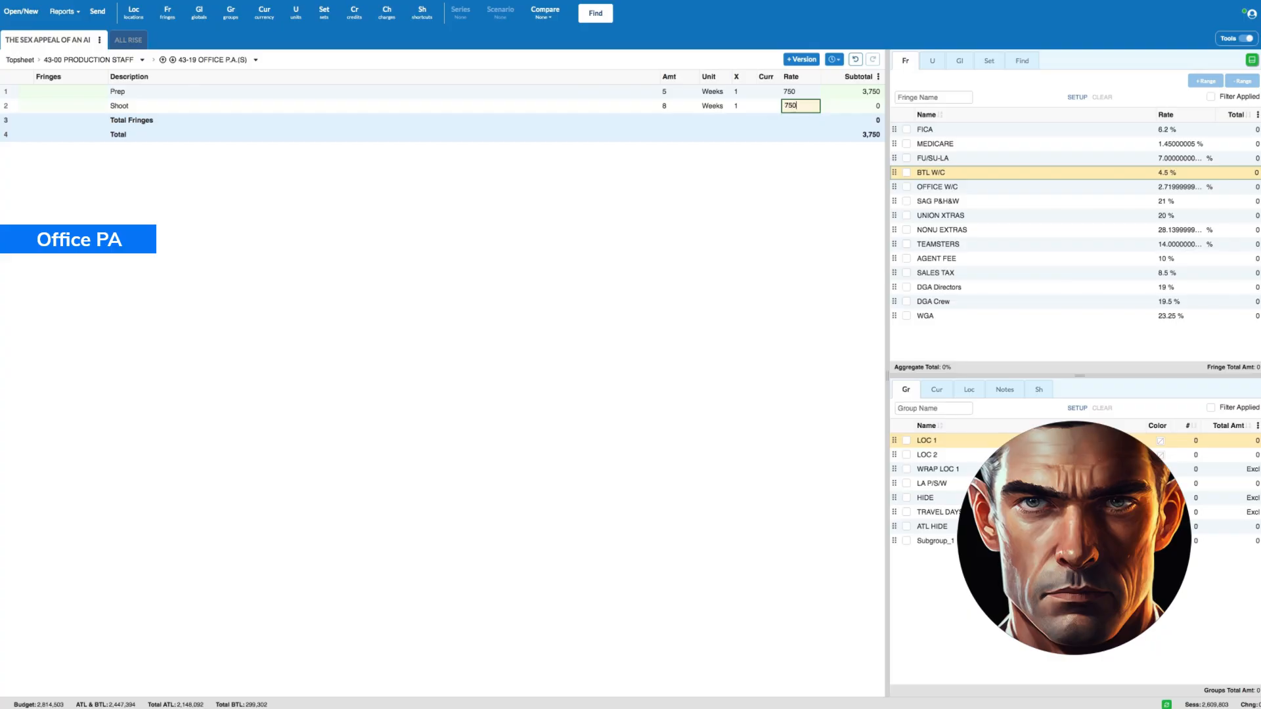
pyautogui.press('Return')
# - Add a Wrap line for the Office P.A. with amount sw-7 in weeks and a rate of 750
pyautogui.write('Wrap')
pyautogui.press('Tab')
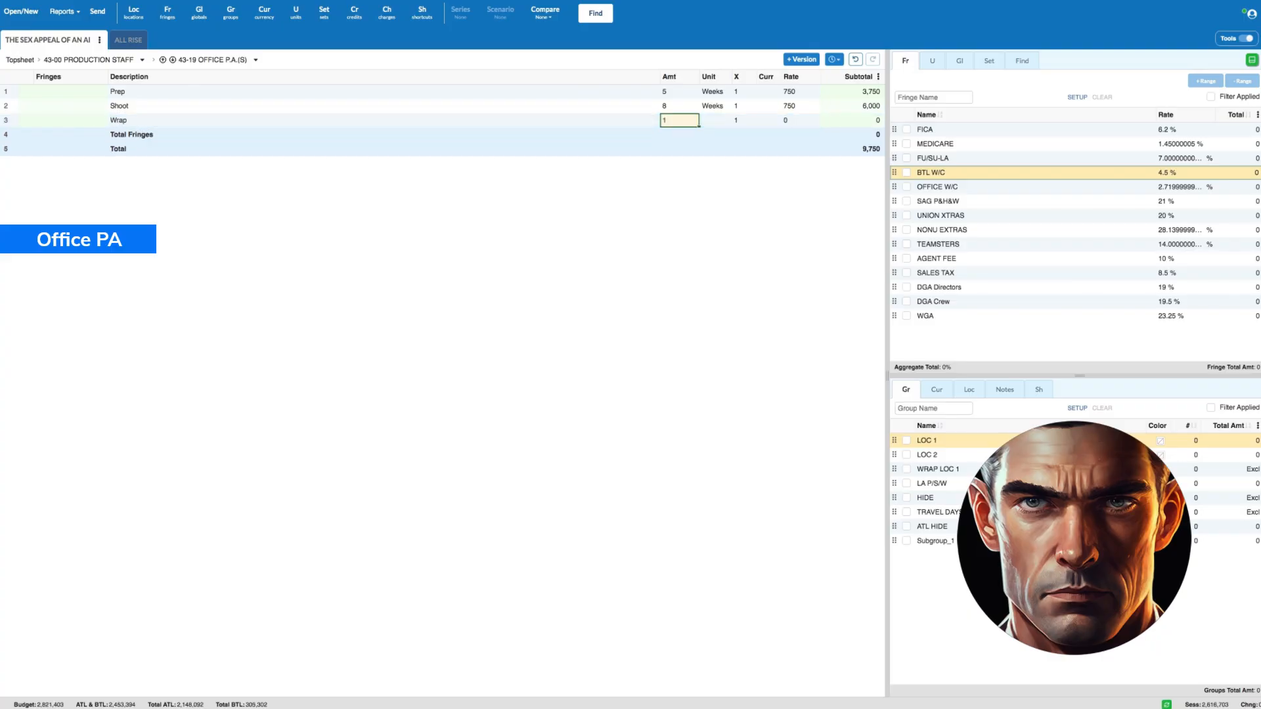
pyautogui.write('sw-7')
pyautogui.press('Tab')
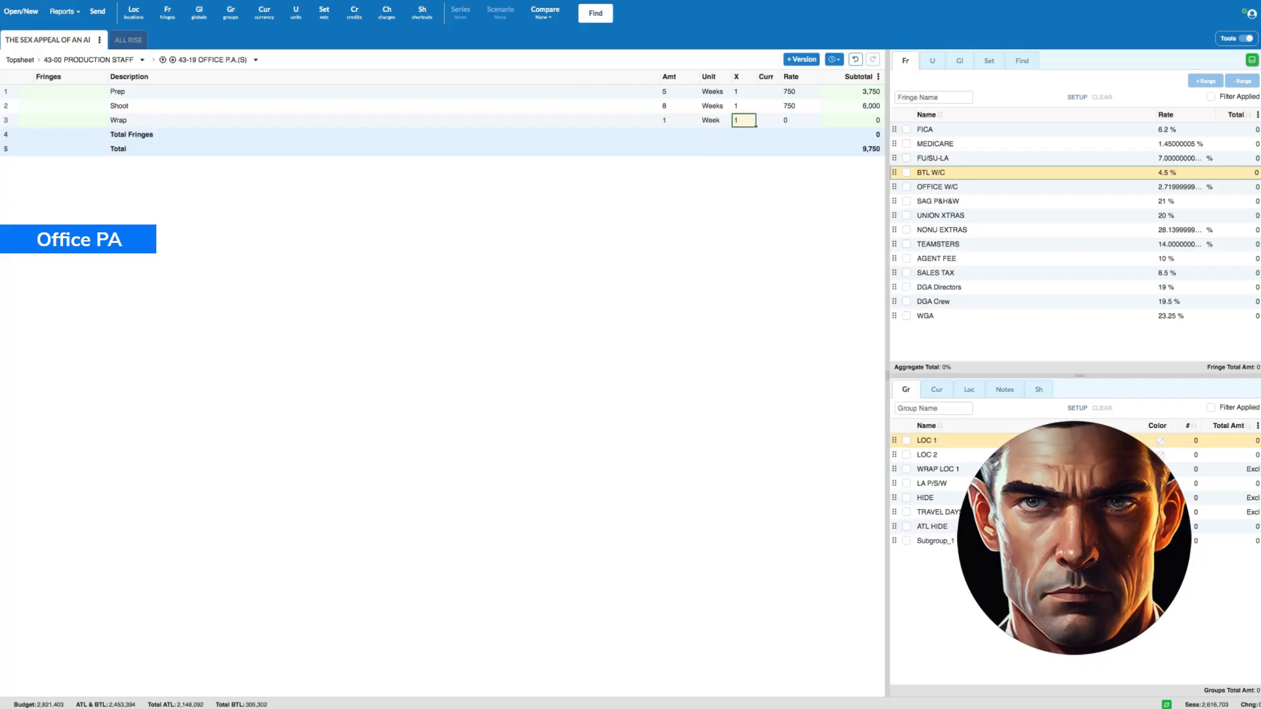
pyautogui.press('Tab')
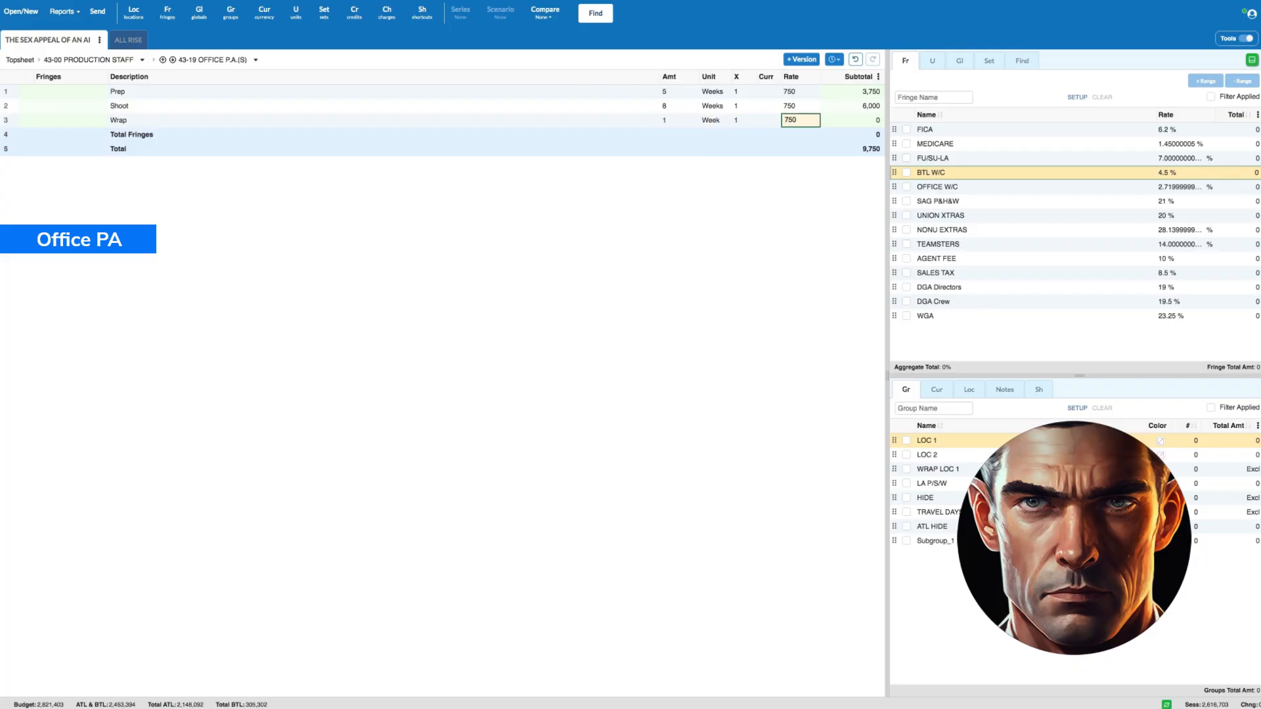
# - Apply FICA, MEDICARE, FU/SU-LA and BTL W/C fringes to all three Office P.A. lines, and return to the Production Staff accounts
pyautogui.click(11, 90)
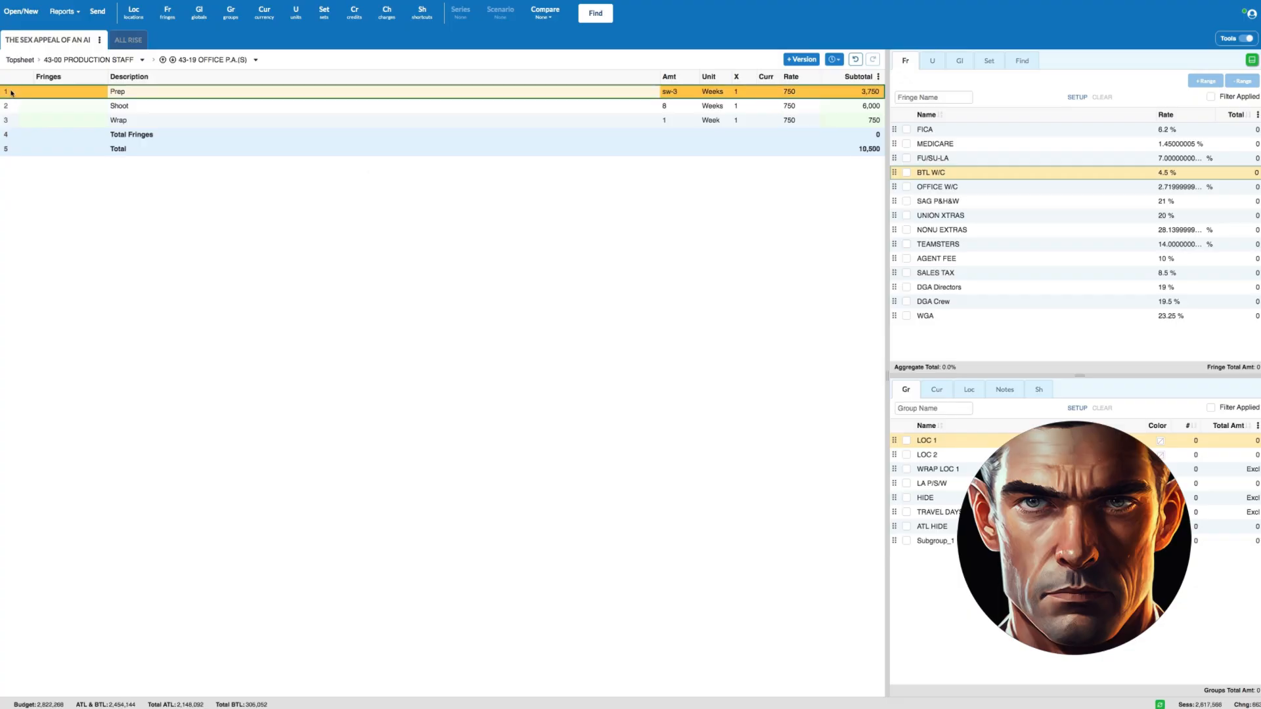
pyautogui.moveTo(13, 93); pyautogui.dragTo(19, 119)
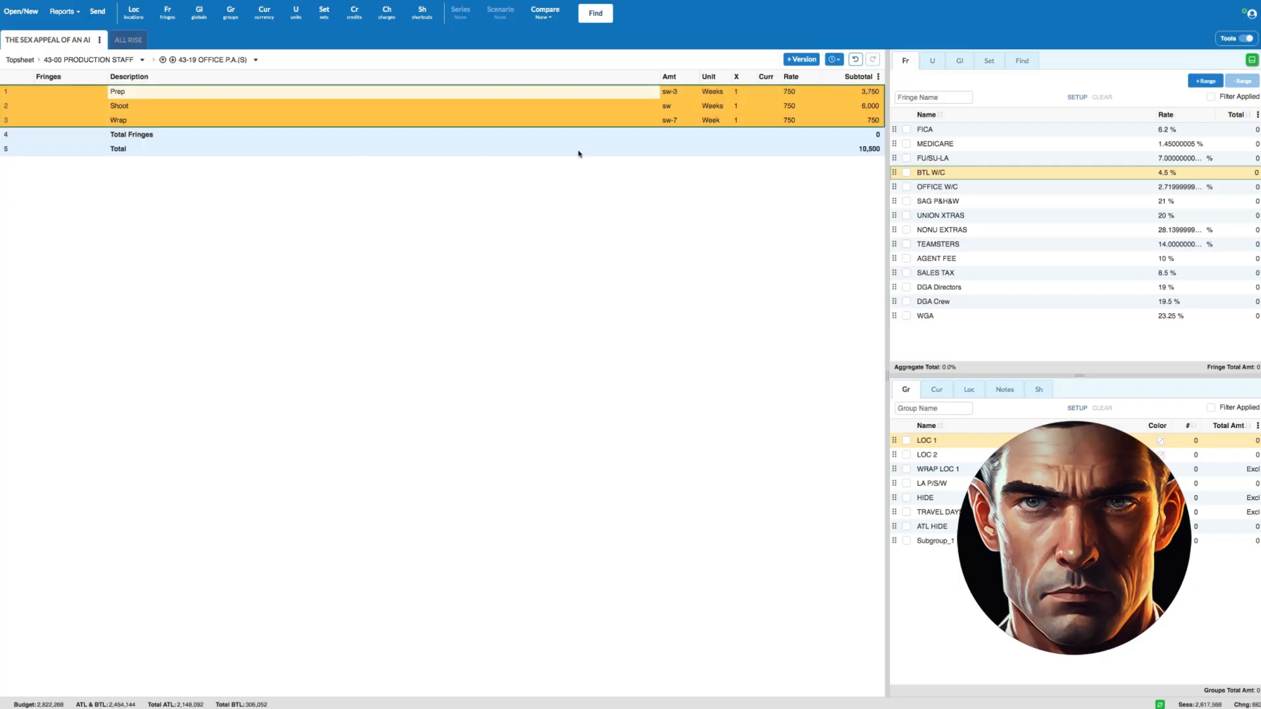
pyautogui.click(907, 129)
pyautogui.click(906, 143)
pyautogui.click(907, 159)
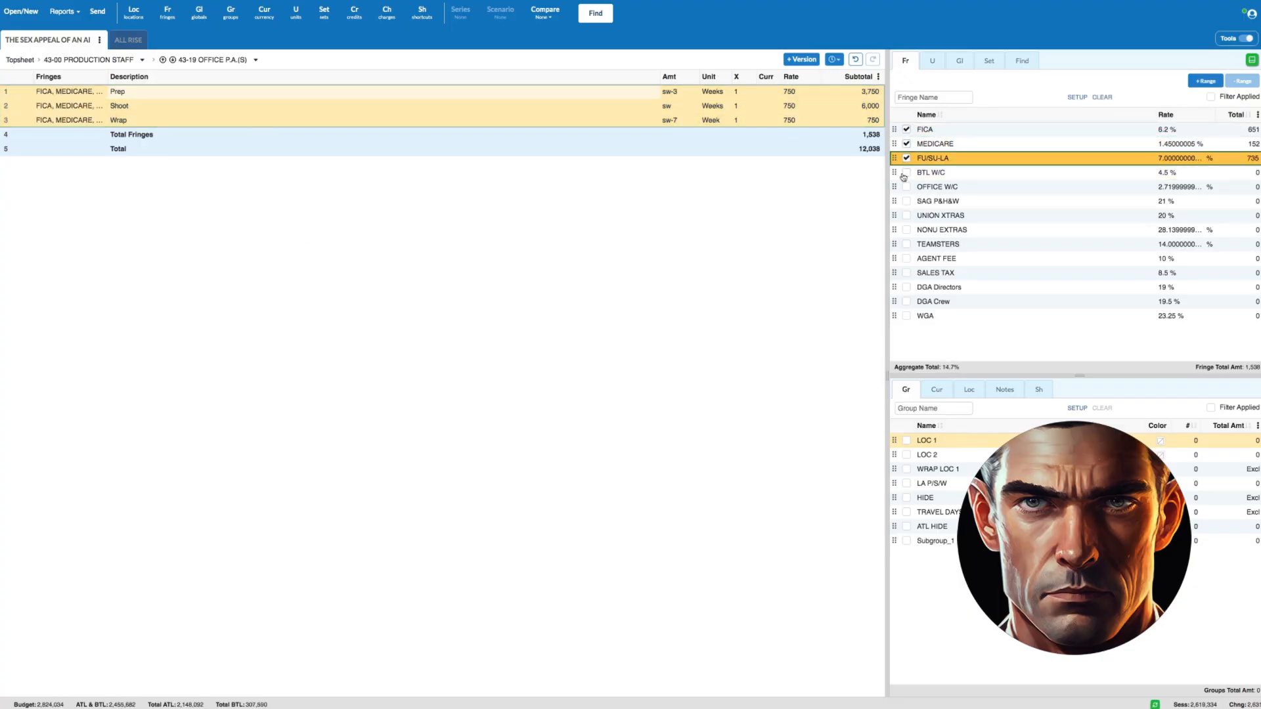
pyautogui.click(907, 173)
pyautogui.click(68, 59)
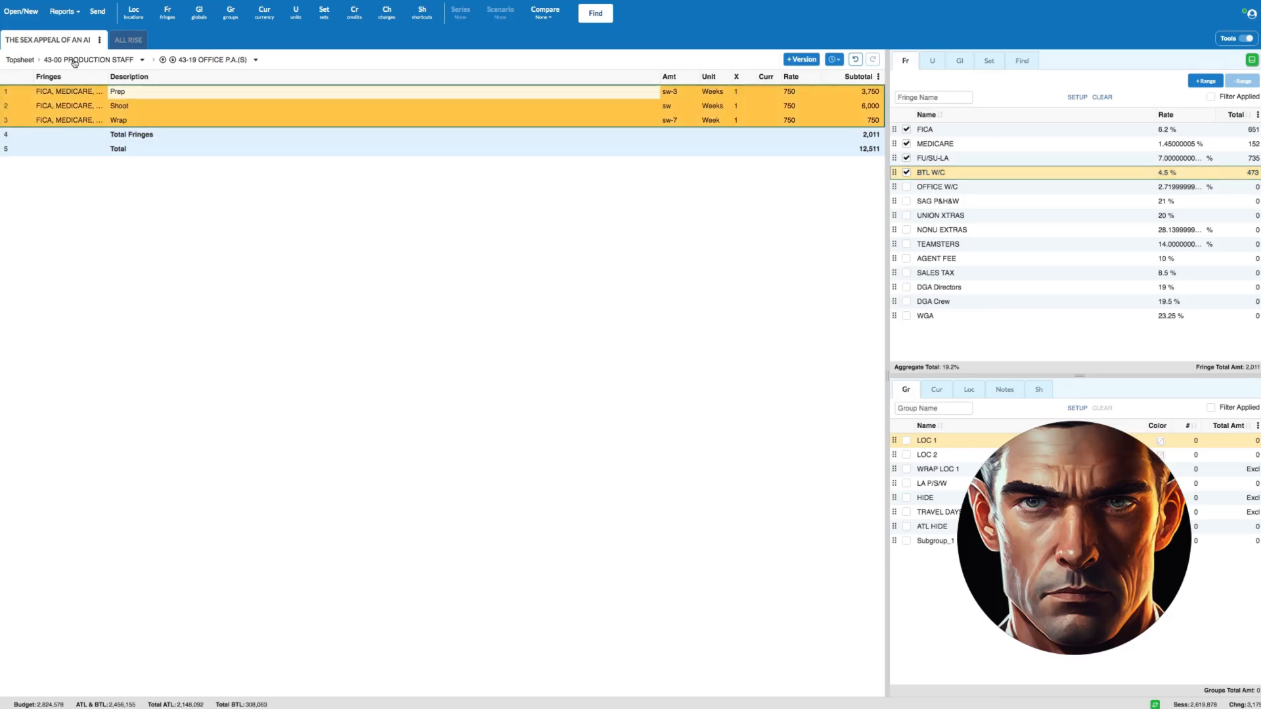
# - Open the 43-21 Set P.A.(s) account and add a Prep line of 3 days with multiplier 3 at a rate of 150
pyautogui.click(29, 329)
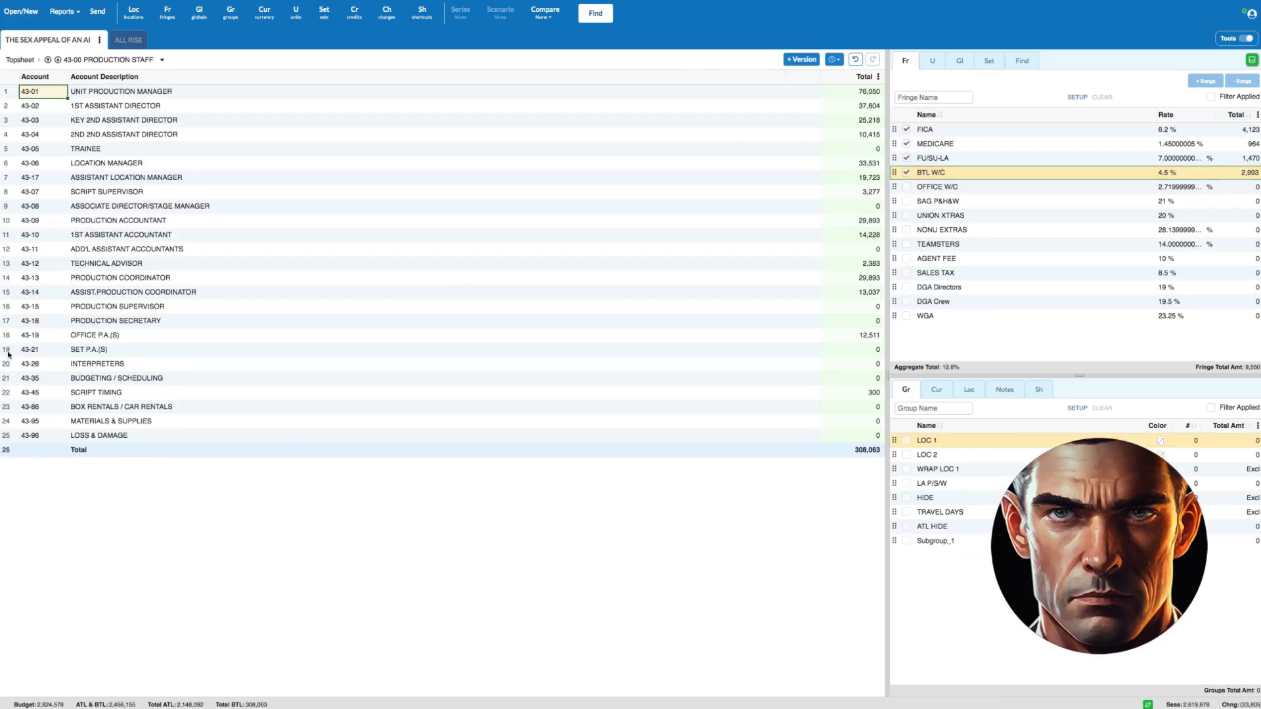
pyautogui.doubleClick(8, 355)
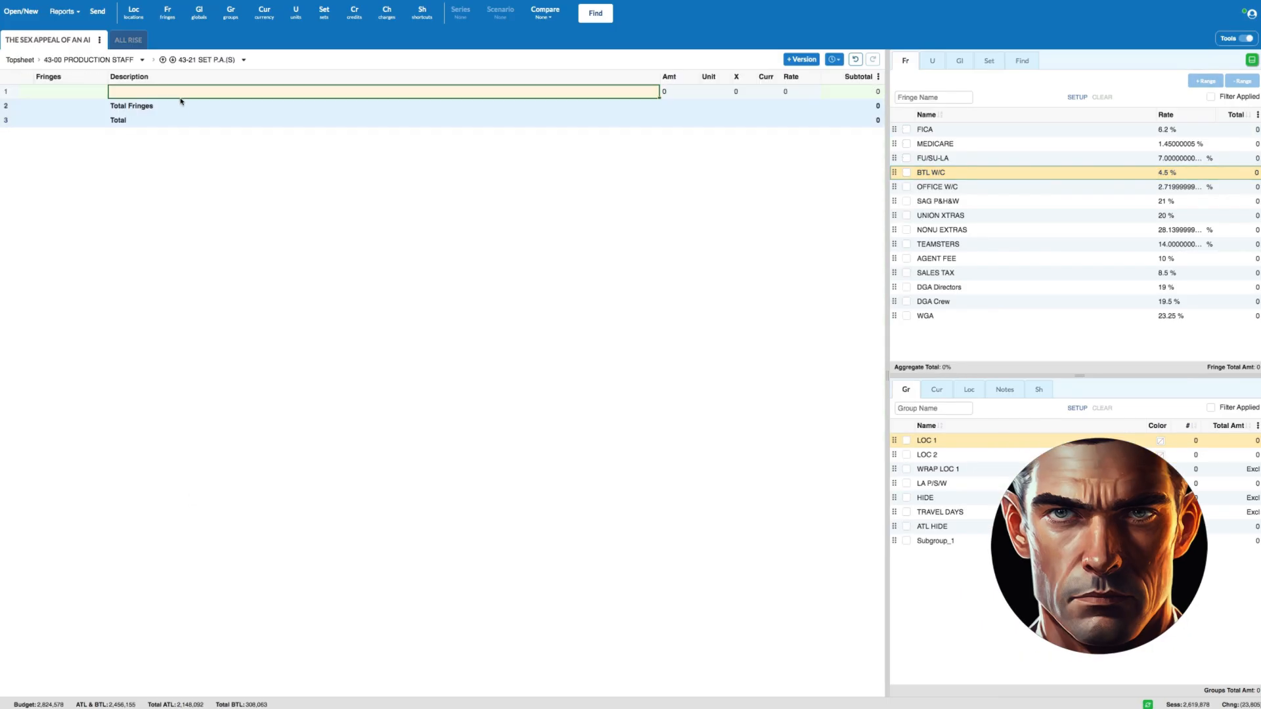
pyautogui.write('Prep')
pyautogui.press('Tab')
pyautogui.write('3')
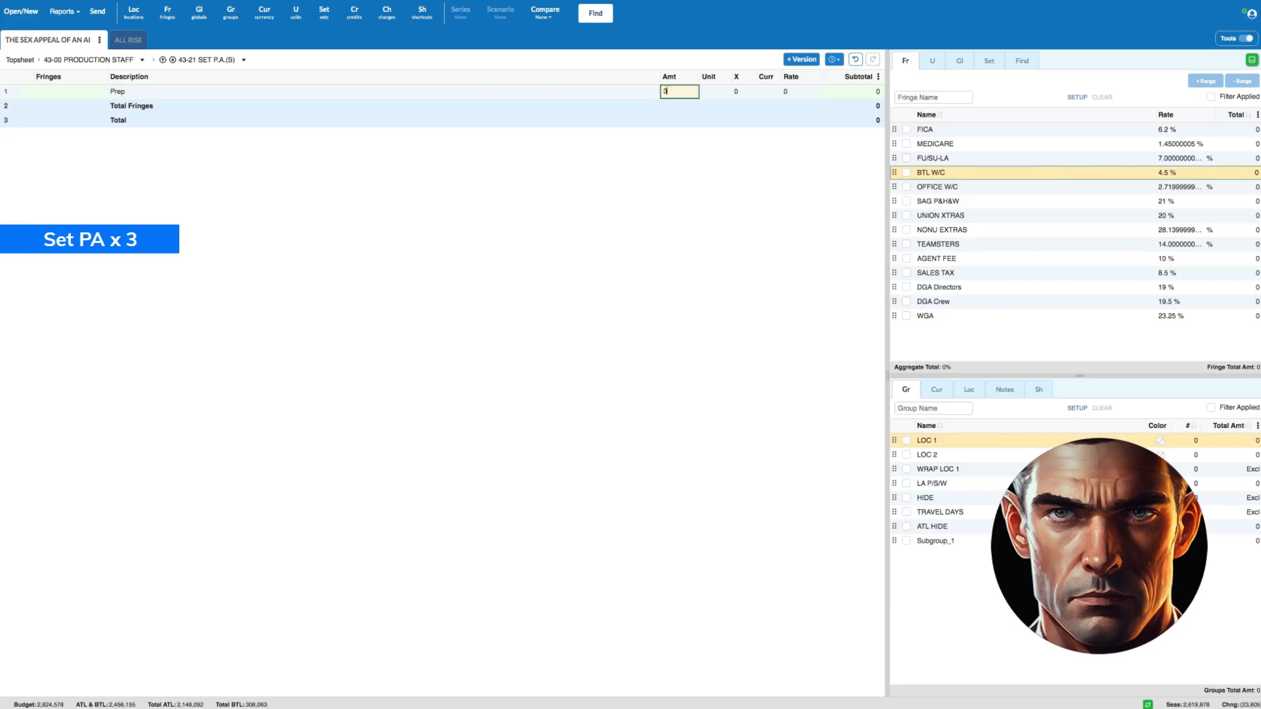
pyautogui.press('Tab')
pyautogui.write('Days')
pyautogui.press('Tab')
pyautogui.press('Tab')
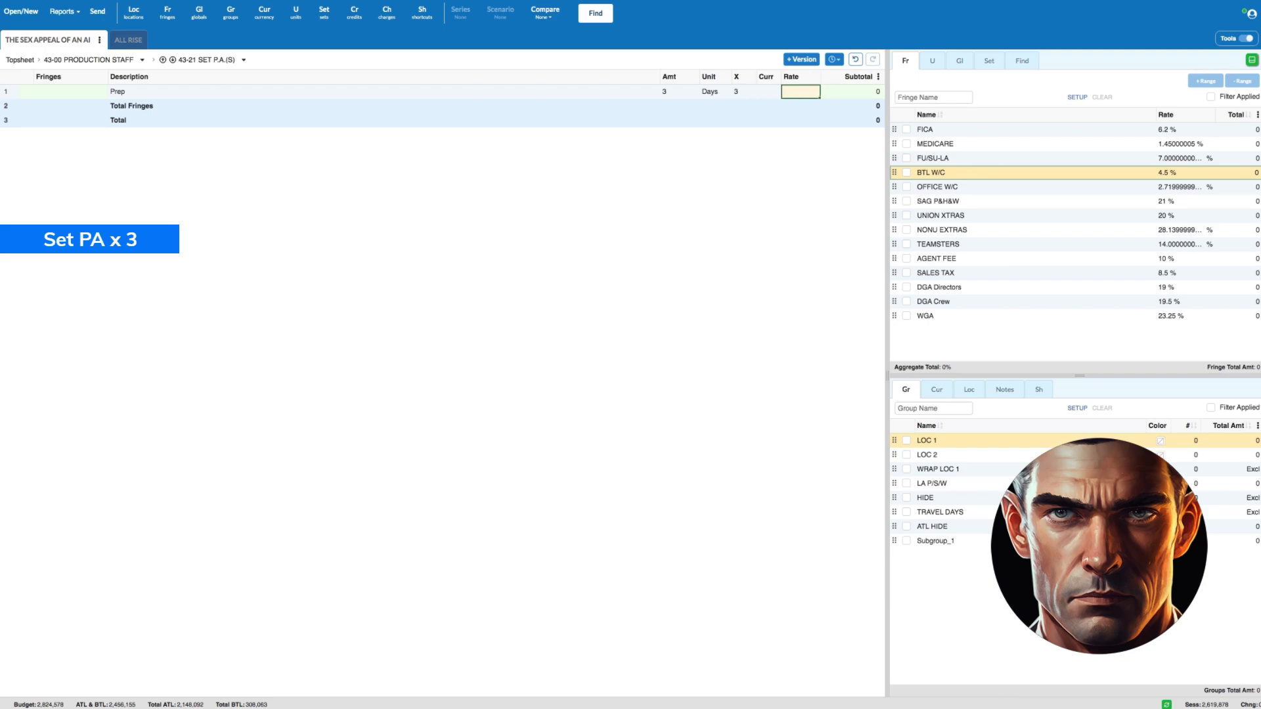
pyautogui.write('150')
pyautogui.press('Return')
# - Add a Shoot line for the Set P.A.s with amount sw in weeks, multiplier 3 and a rate of 750
pyautogui.write('Sh')
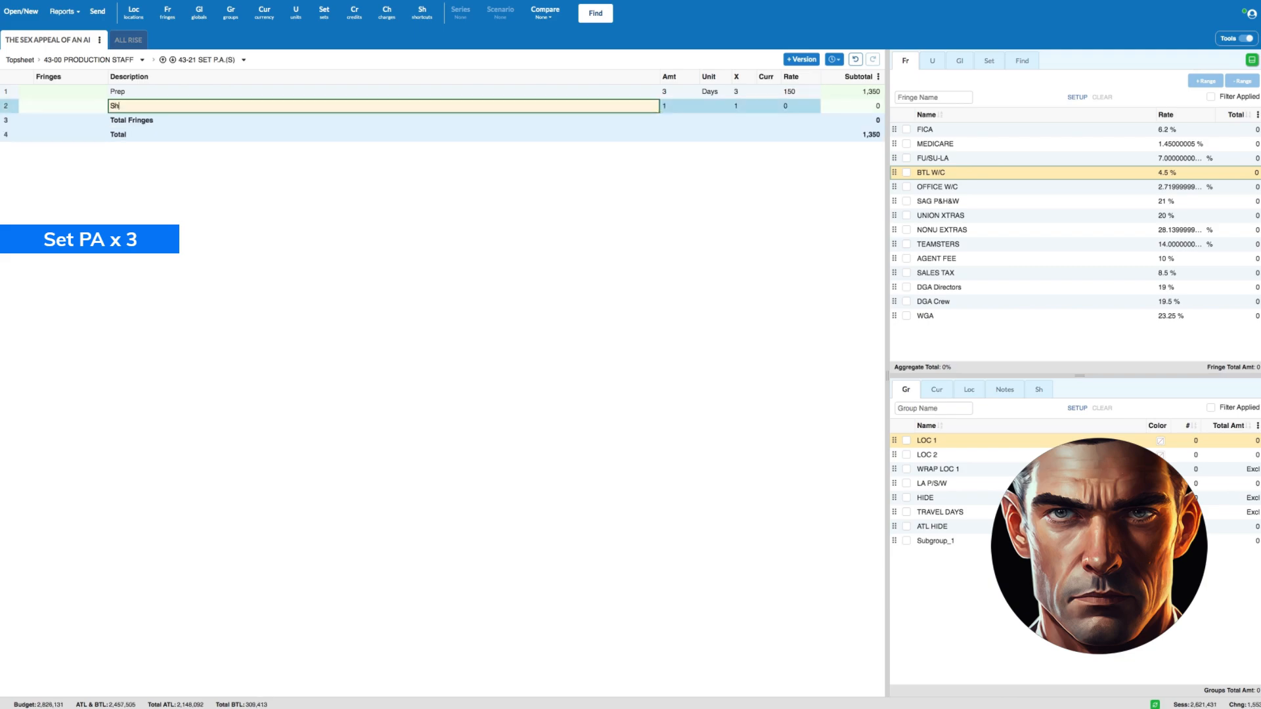
pyautogui.write('oot')
pyautogui.press('Tab')
pyautogui.write('8w')
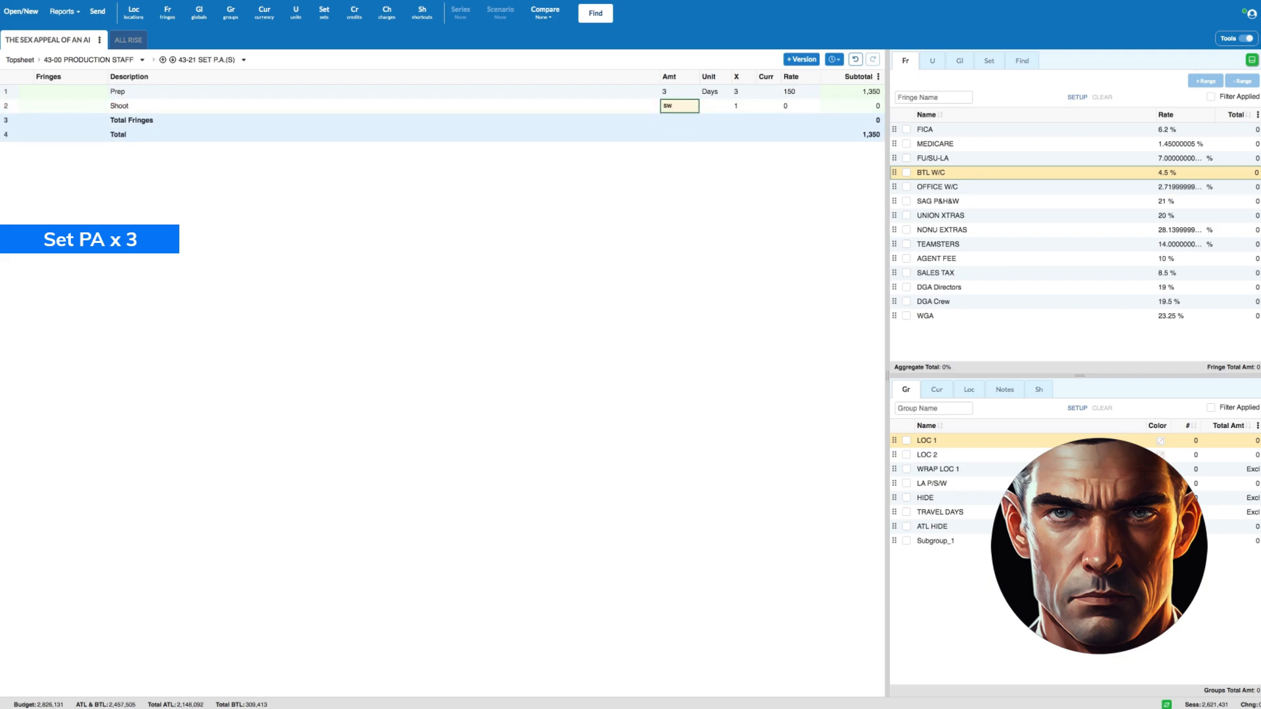
pyautogui.press('Tab')
pyautogui.write('3')
pyautogui.press('Tab')
pyautogui.write('75')
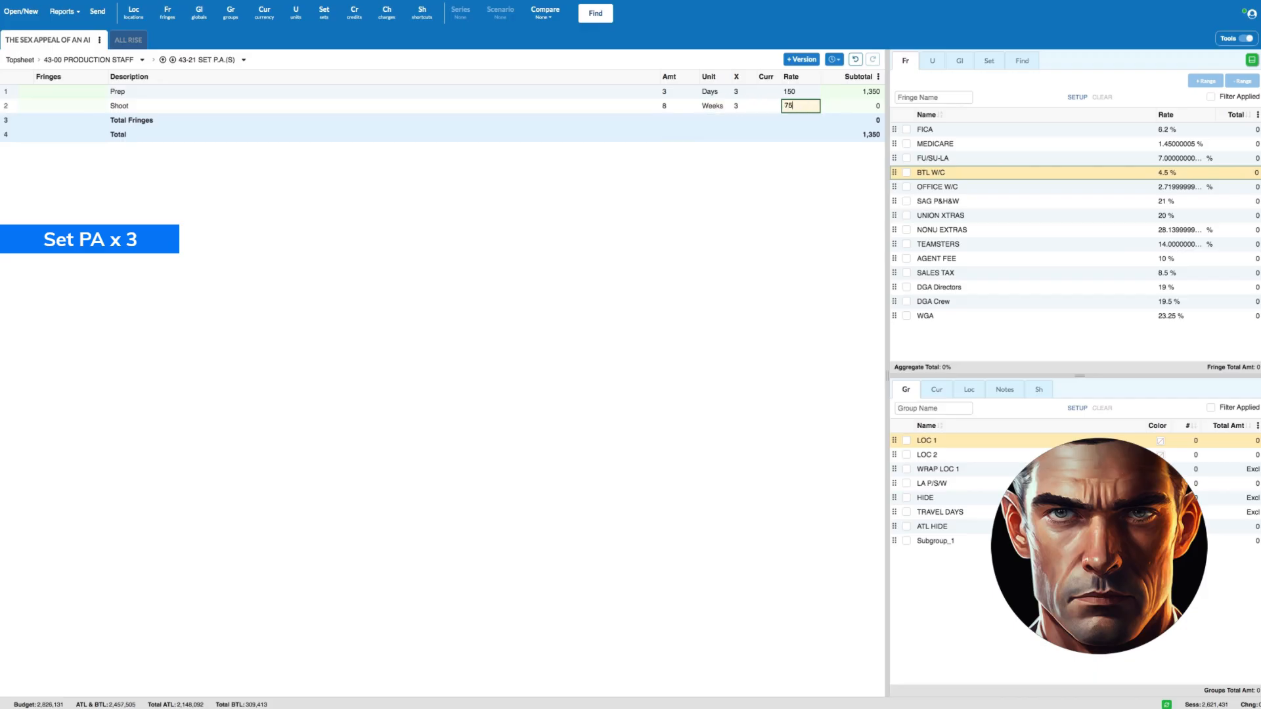
pyautogui.press('Return')
# - Add a Wrap line for the Set P.A.s of 3 days with multiplier 3 and a rate of 150
pyautogui.write('Wrap')
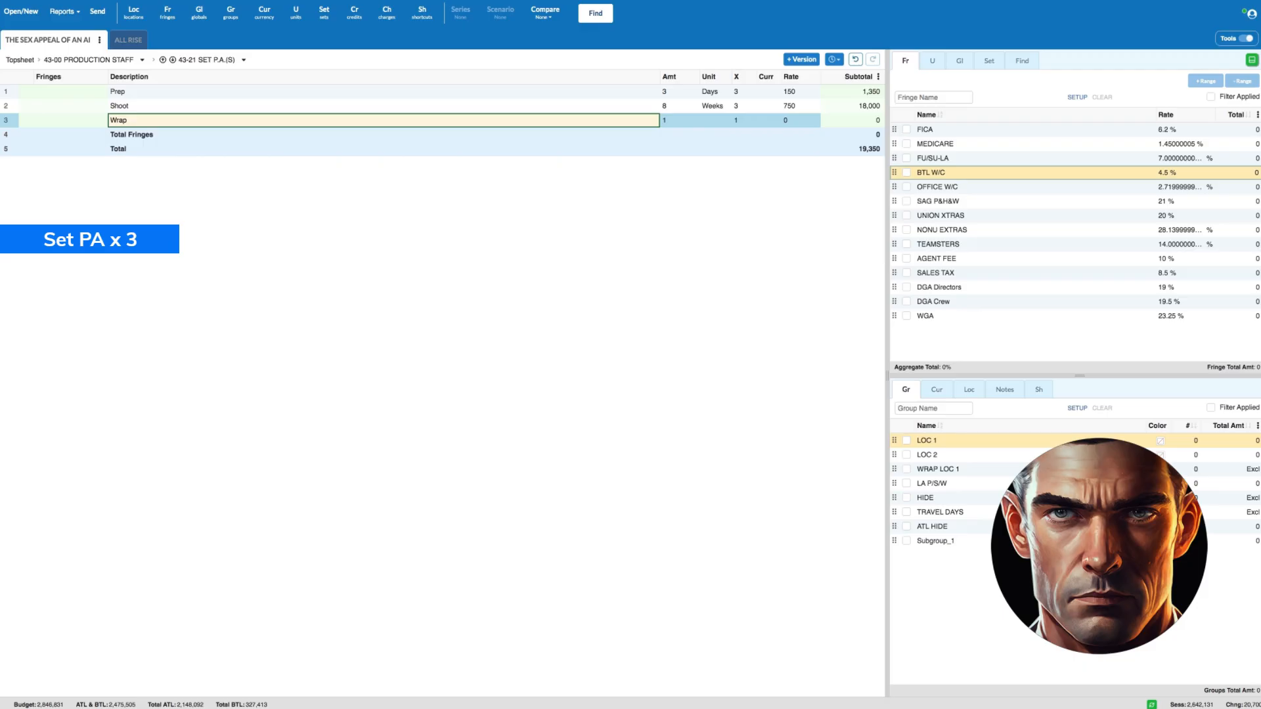
pyautogui.press('Tab')
pyautogui.write('3')
pyautogui.press('Tab')
pyautogui.write('d')
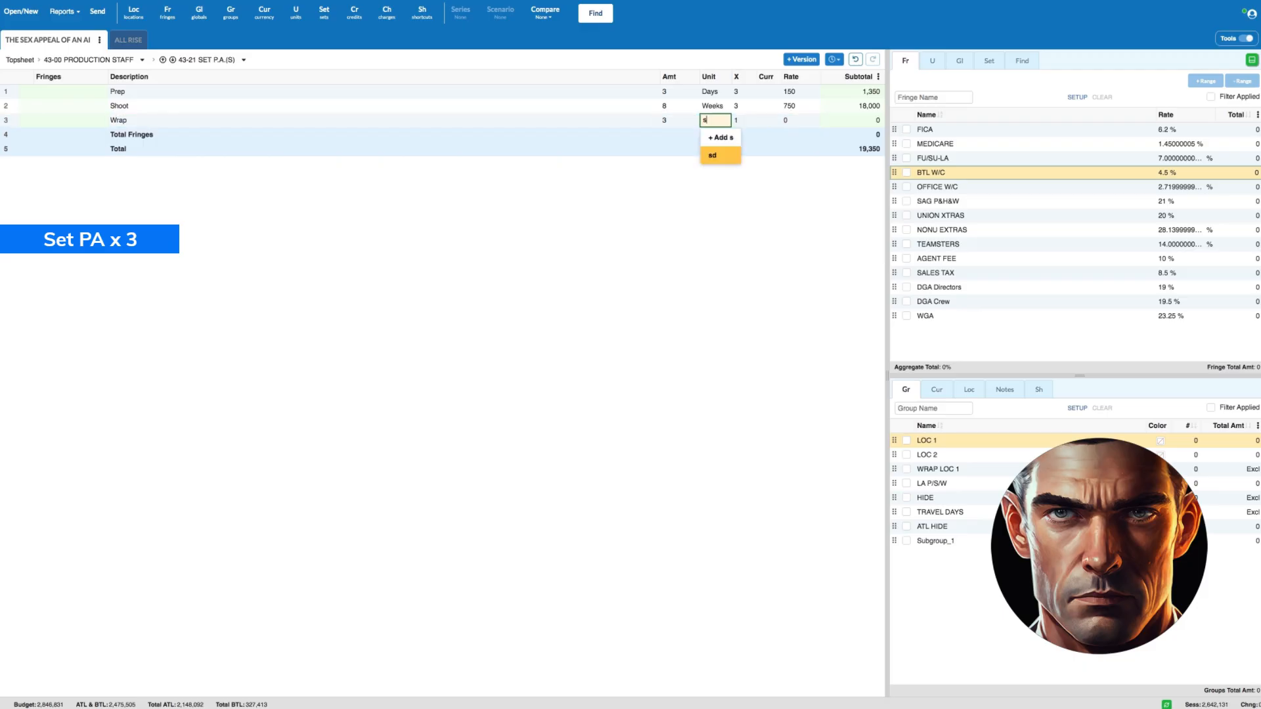
pyautogui.click(722, 157)
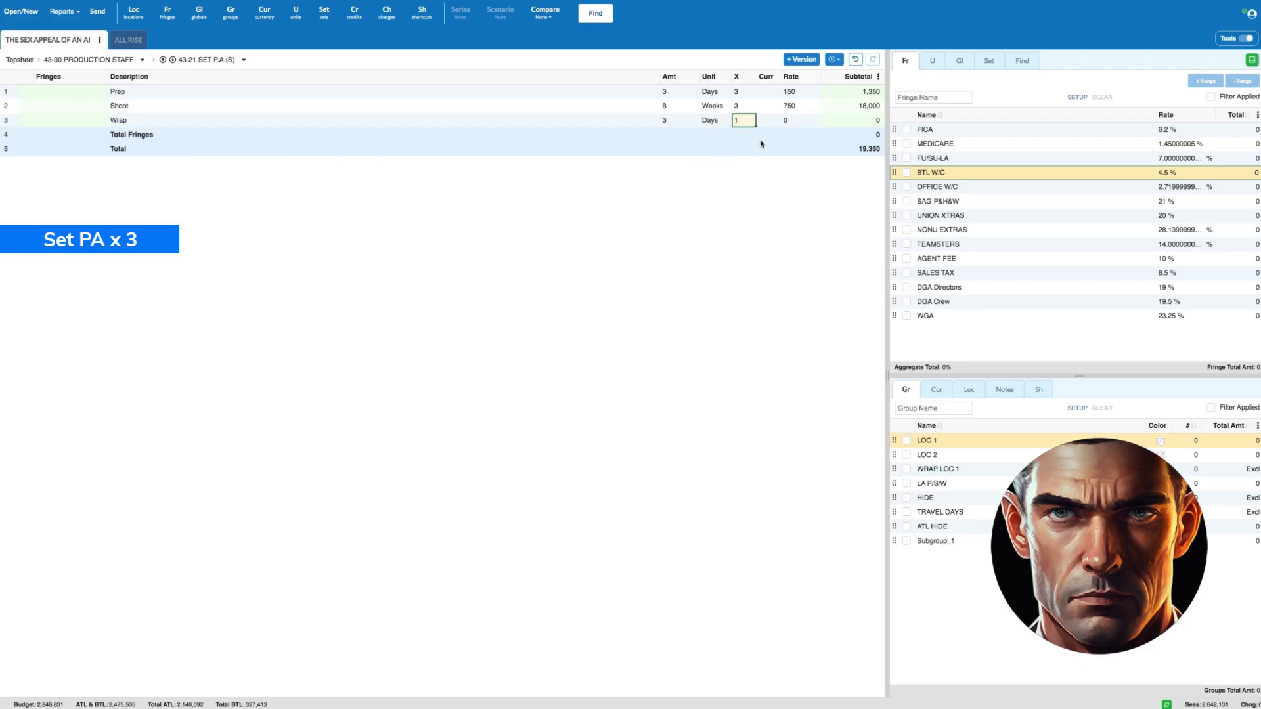
pyautogui.write('3')
pyautogui.click(797, 122)
pyautogui.write('150')
# - Apply the FICA, MEDICARE, FU/SU-LA and BTL W/C fringes to all three Set P.A. lines, and return to the Production Staff accounts
pyautogui.click(8, 120)
pyautogui.click(7, 92)
pyautogui.keyDown('shift'); pyautogui.click(8, 119); pyautogui.keyUp('shift')
pyautogui.click(907, 130)
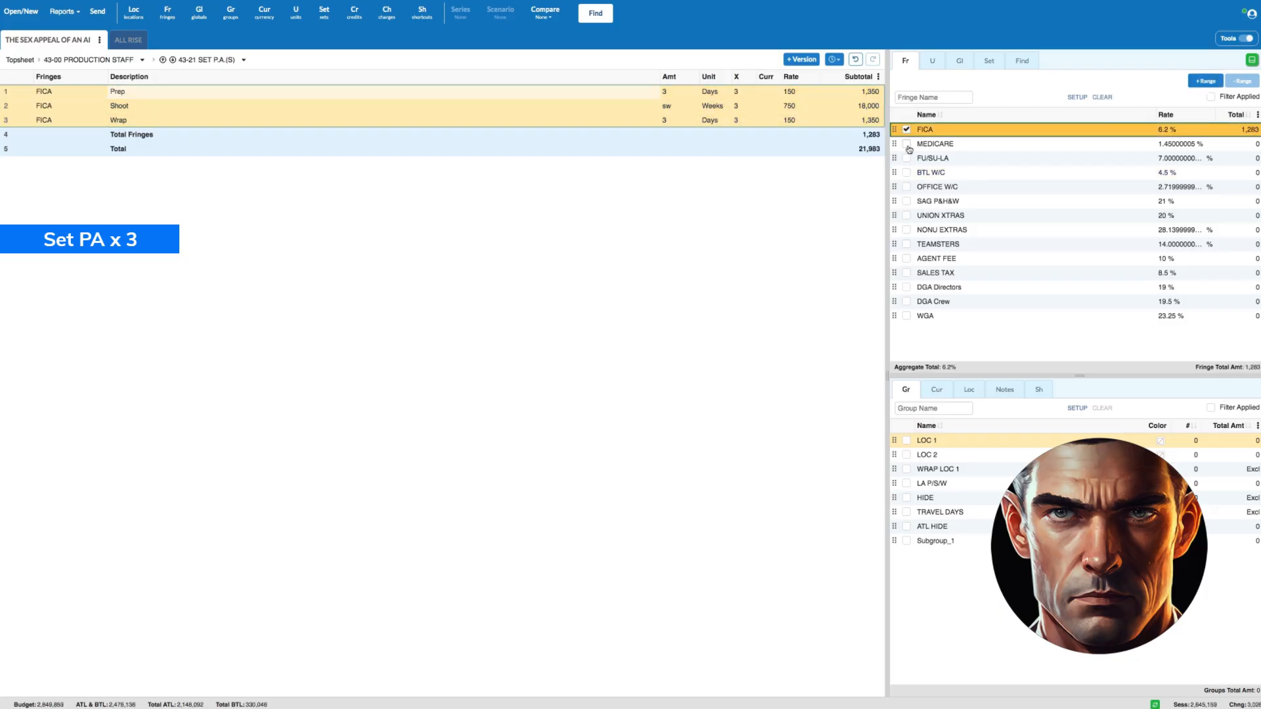
pyautogui.click(907, 144)
pyautogui.click(907, 159)
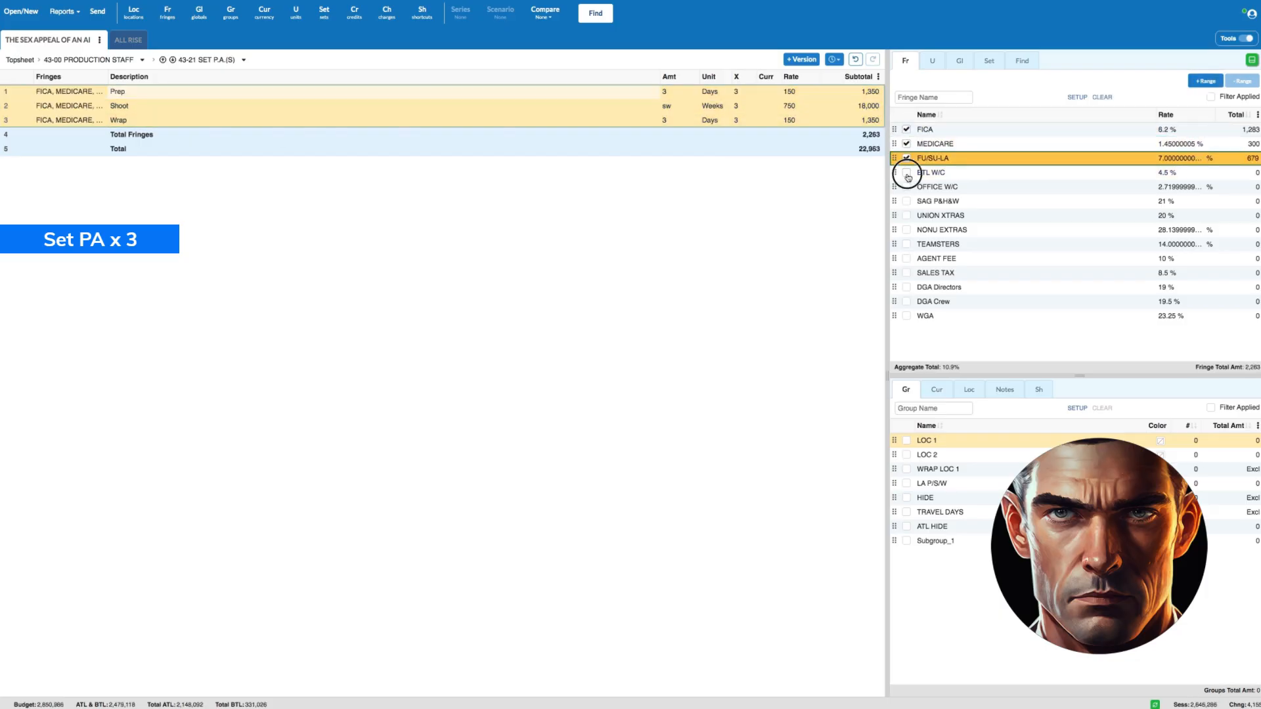
pyautogui.click(118, 60)
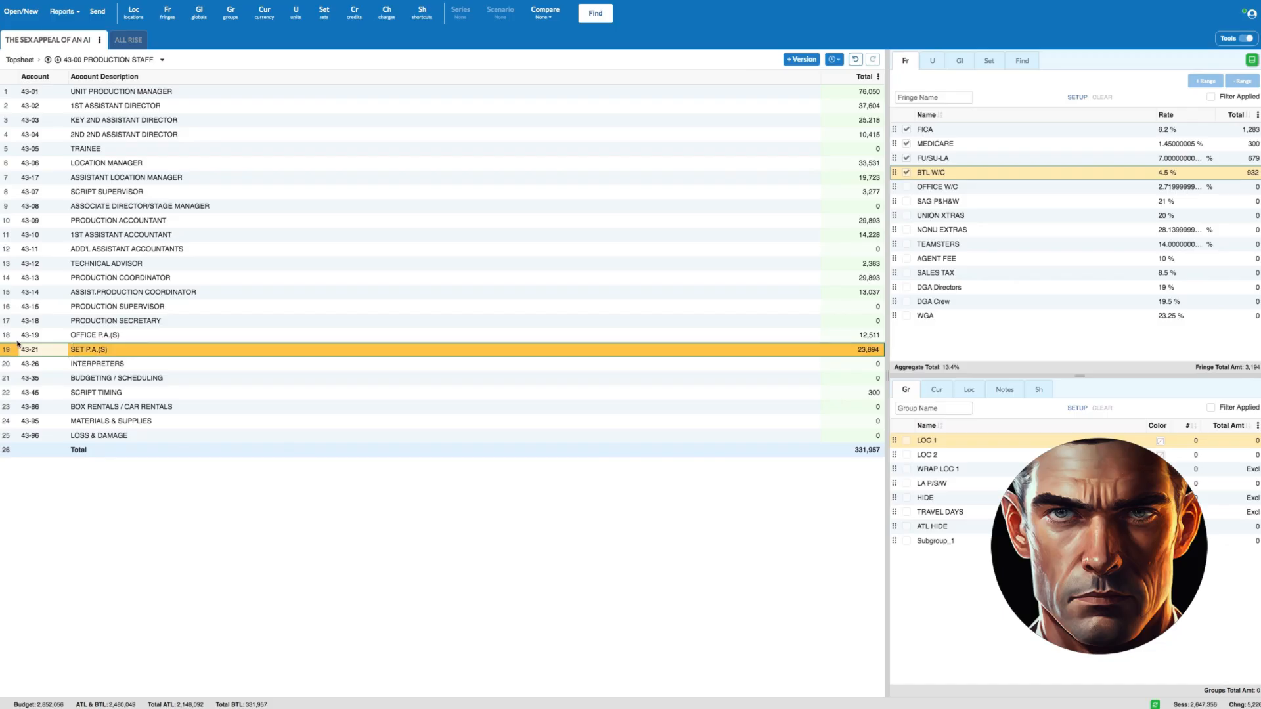
# - Open the 43-86 Box Rentals / Car Rentals account and describe its first line as Computer Rental (AD)
pyautogui.click(14, 407)
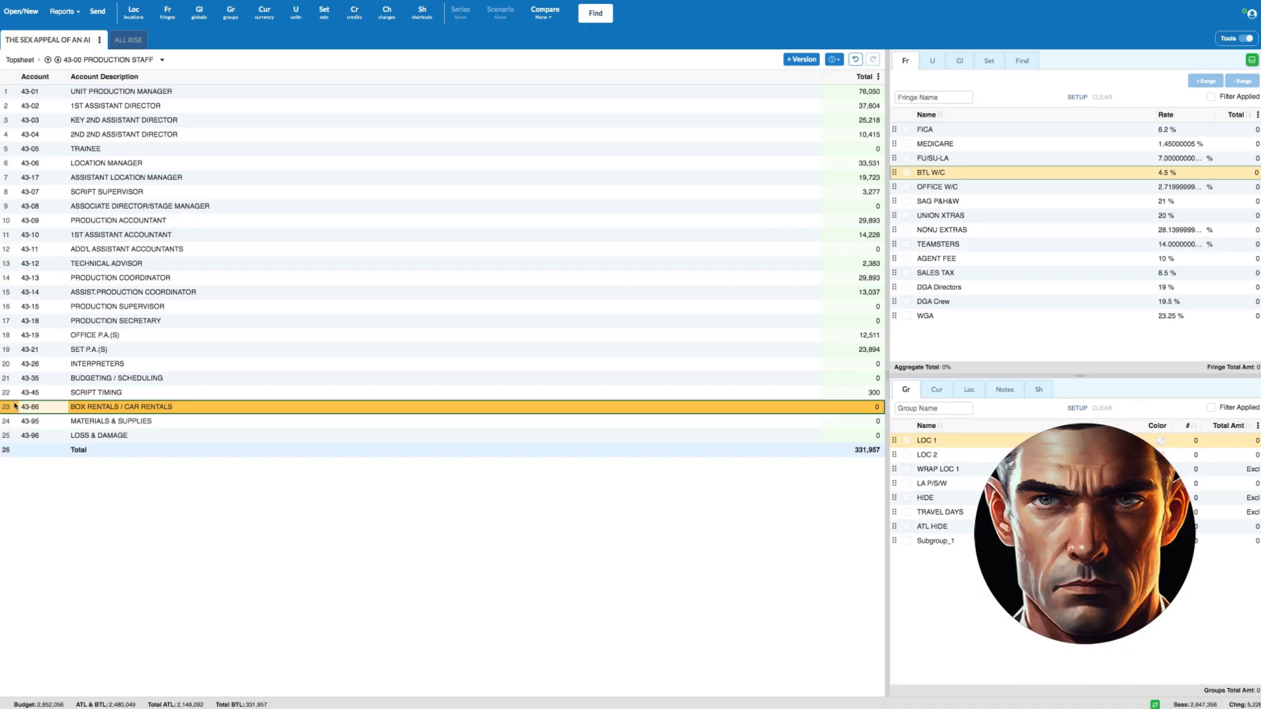
pyautogui.doubleClick(15, 407)
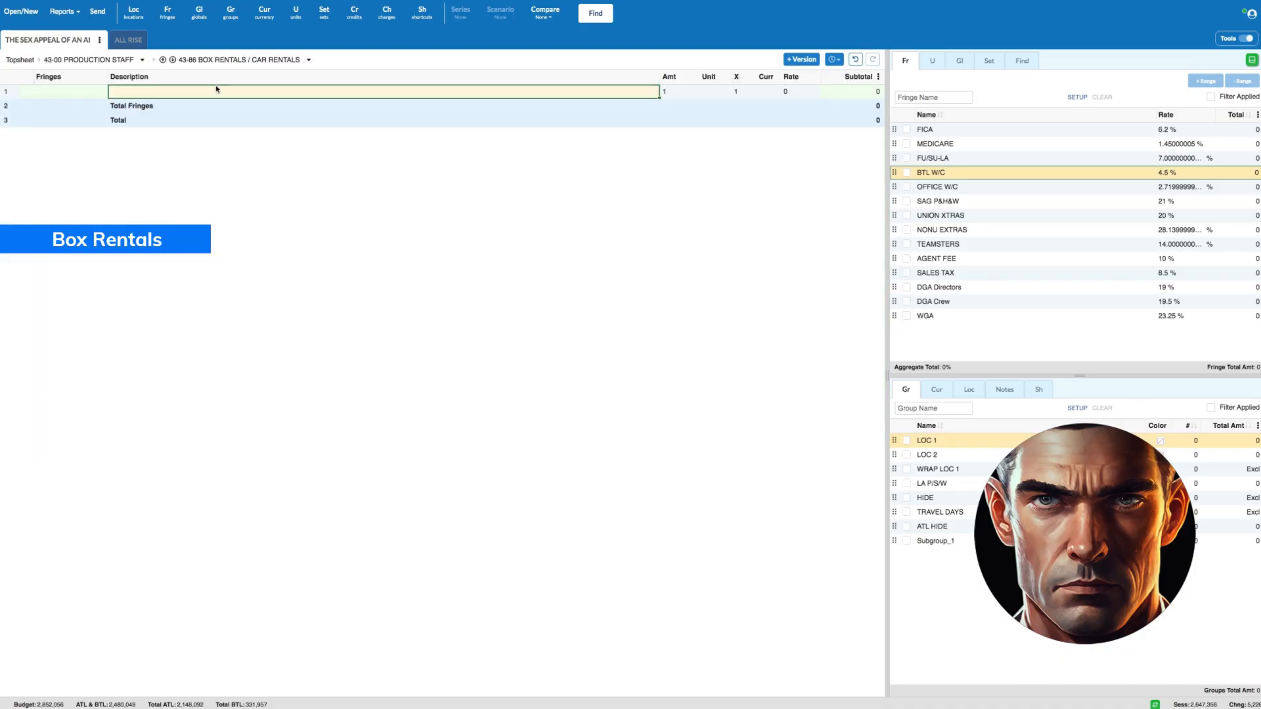
pyautogui.write('Computer Rental (AD)')
pyautogui.press('Tab')
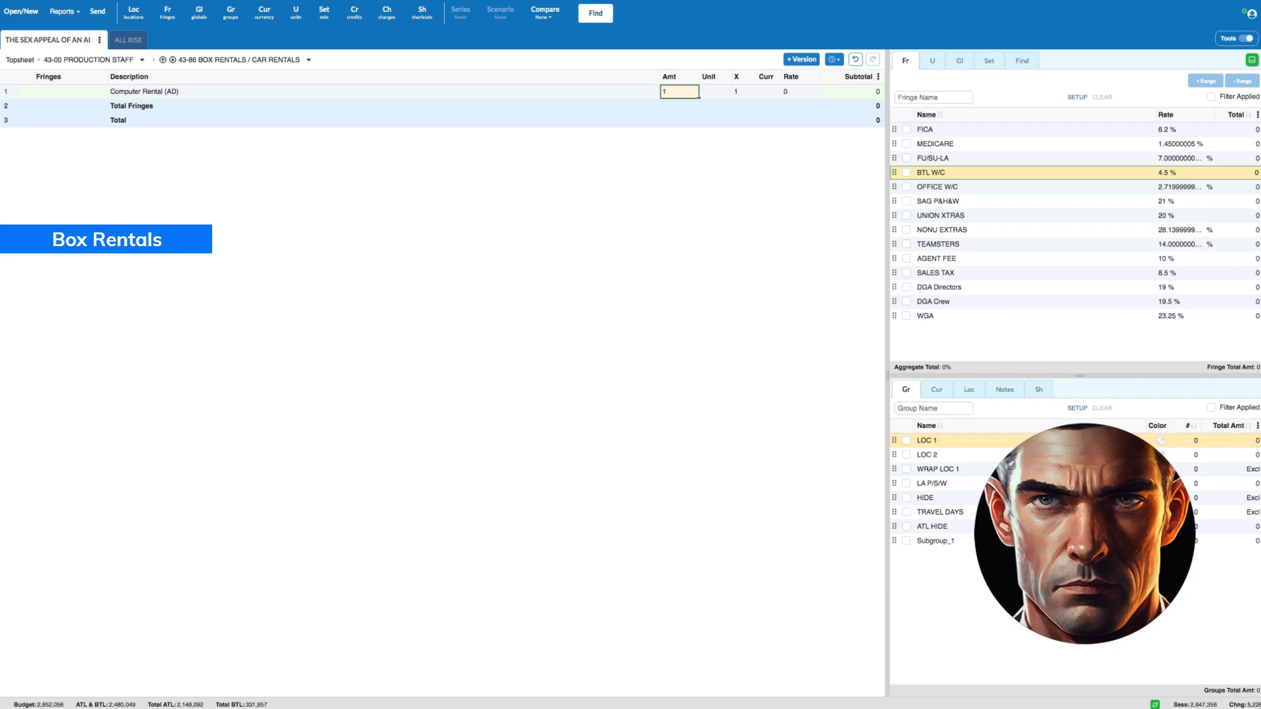
# - Set the Computer Rental (AD) line to an amount of sw+8 in weeks at a rate of 125
pyautogui.write('sw+8')
pyautogui.press('Tab')
pyautogui.write('w')
pyautogui.press('Tab')
pyautogui.write('12')
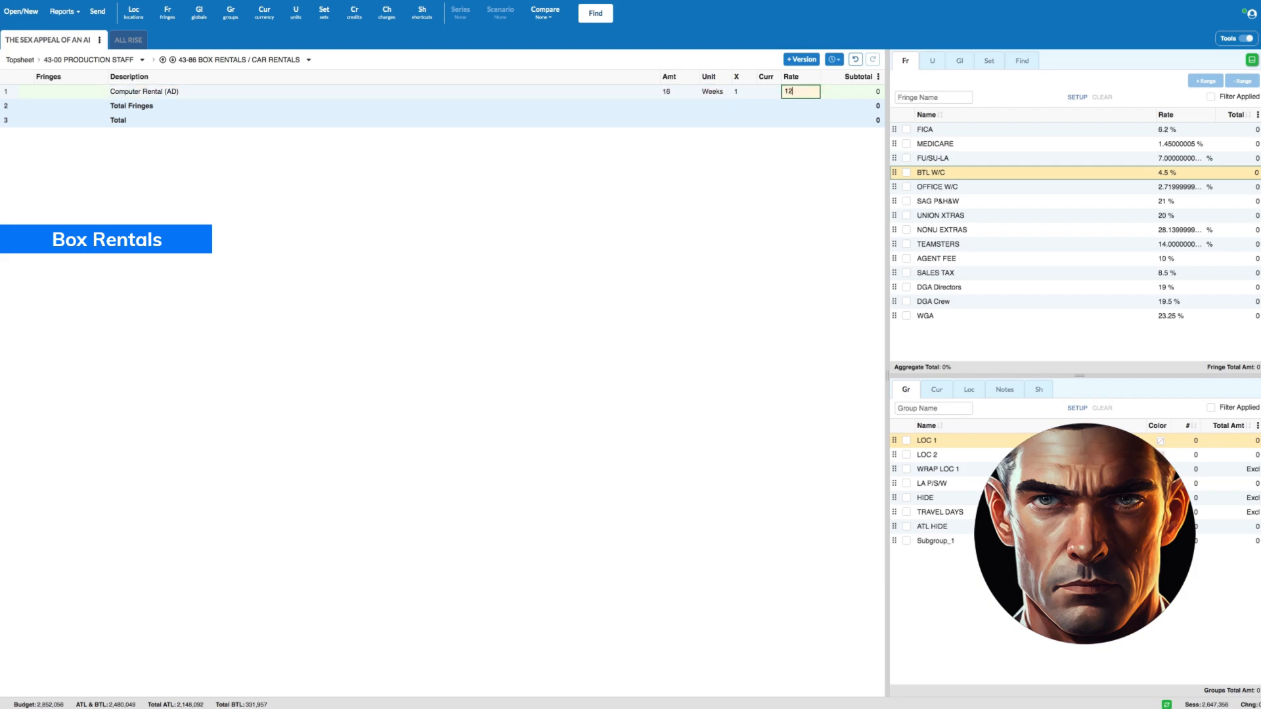
pyautogui.press('Return')
# - Add a Computer Rental (Accounting) line of sw+8 weeks at a rate of 125, and return to the Production Staff accounts
pyautogui.write('Comp')
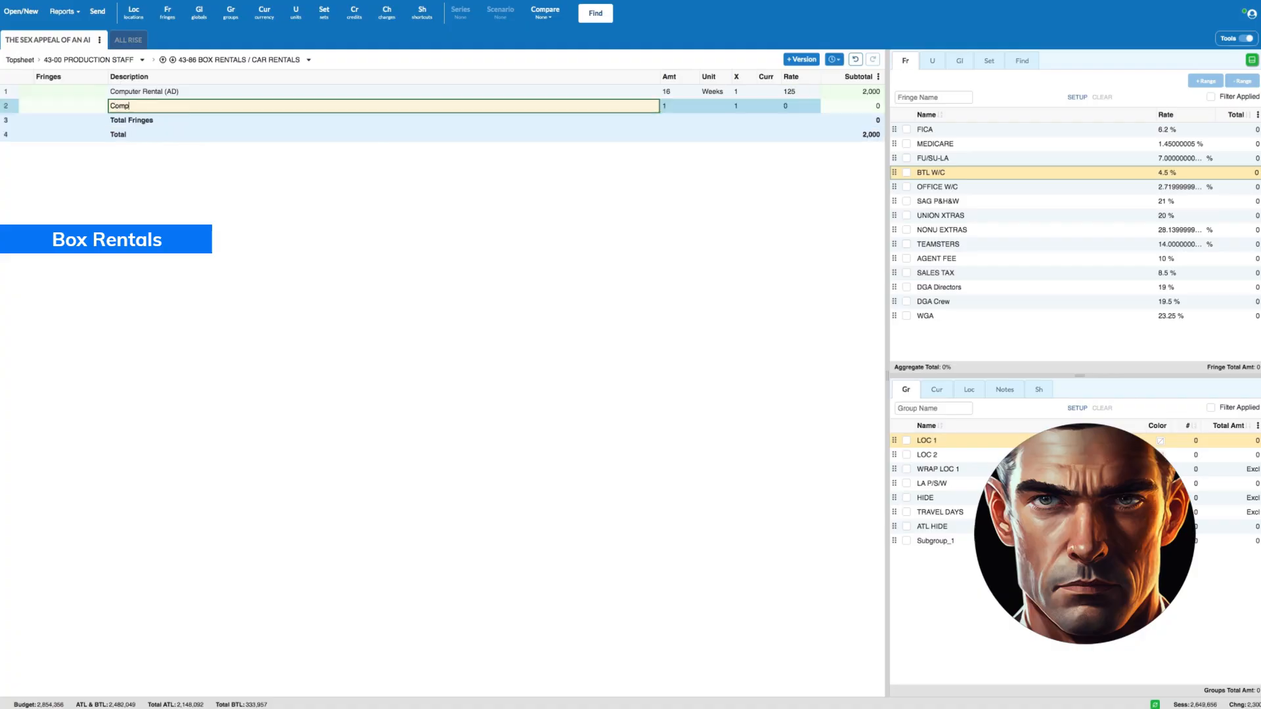
pyautogui.write('uter Rental (Accounting)')
pyautogui.press('Tab')
pyautogui.write('sw+8')
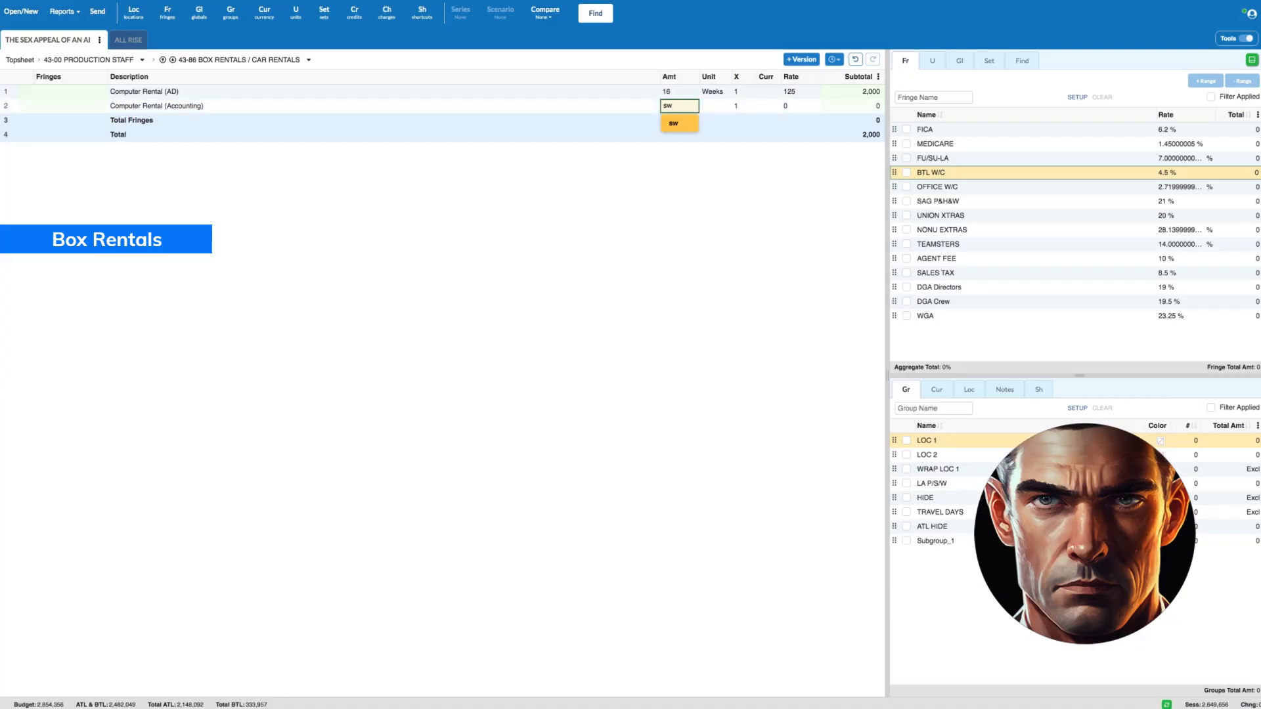
pyautogui.press('Tab')
pyautogui.press('Tab')
pyautogui.press('Tab')
pyautogui.press('Tab')
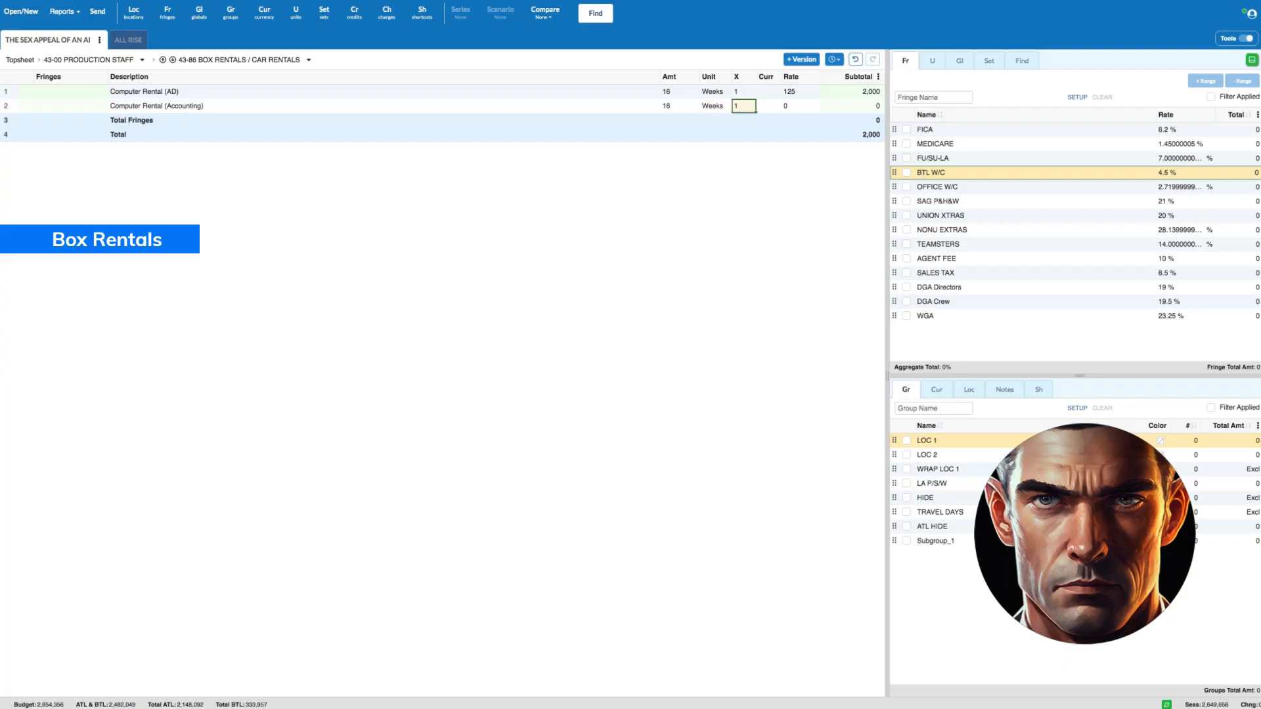
pyautogui.write('125')
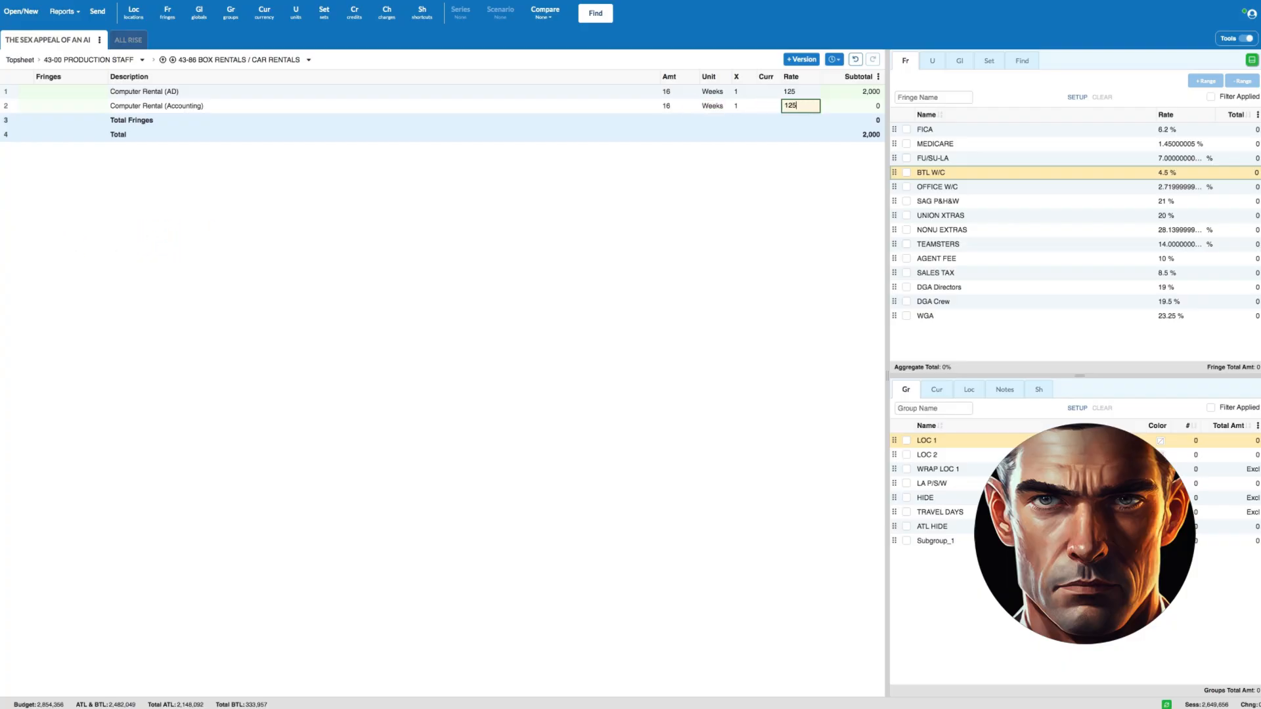
pyautogui.click(13, 91)
pyautogui.keyDown('shift'); pyautogui.click(13, 105); pyautogui.keyUp('shift')
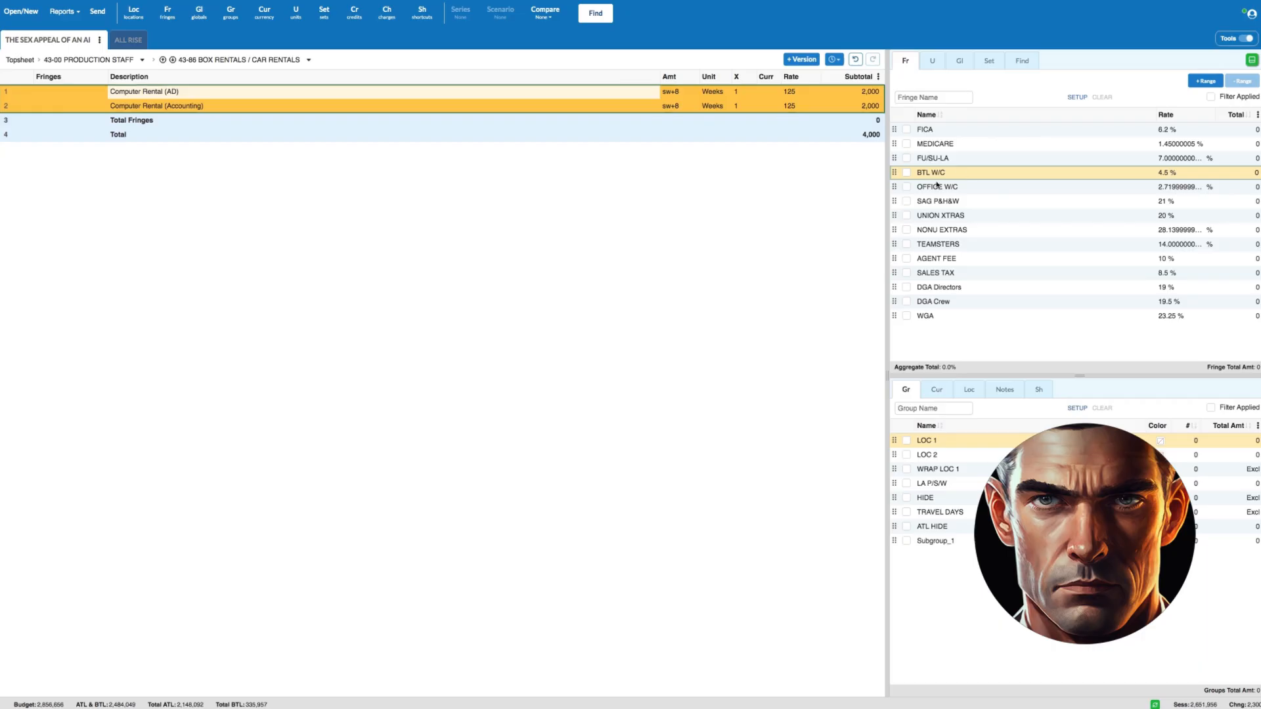
pyautogui.click(99, 60)
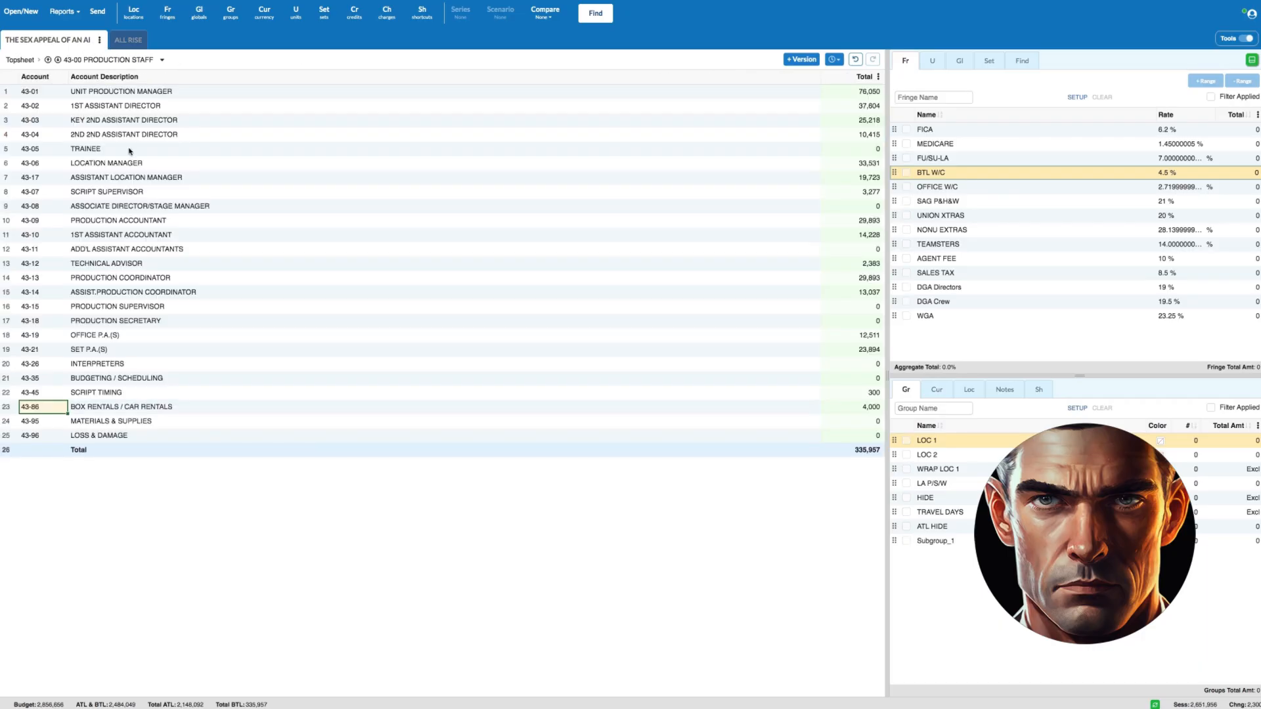
# - Open the 43-95 Materials & Supplies account and describe its first line as Office Supply
pyautogui.click(9, 411)
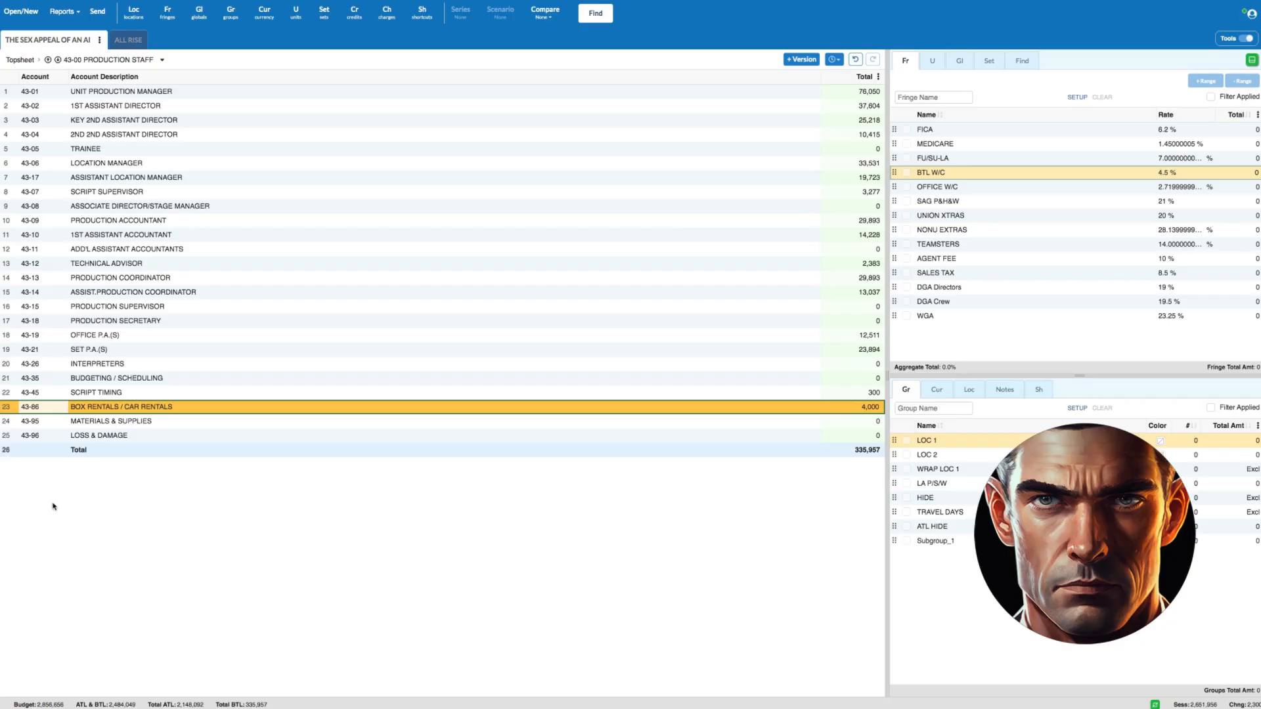
pyautogui.doubleClick(11, 423)
pyautogui.click(164, 91)
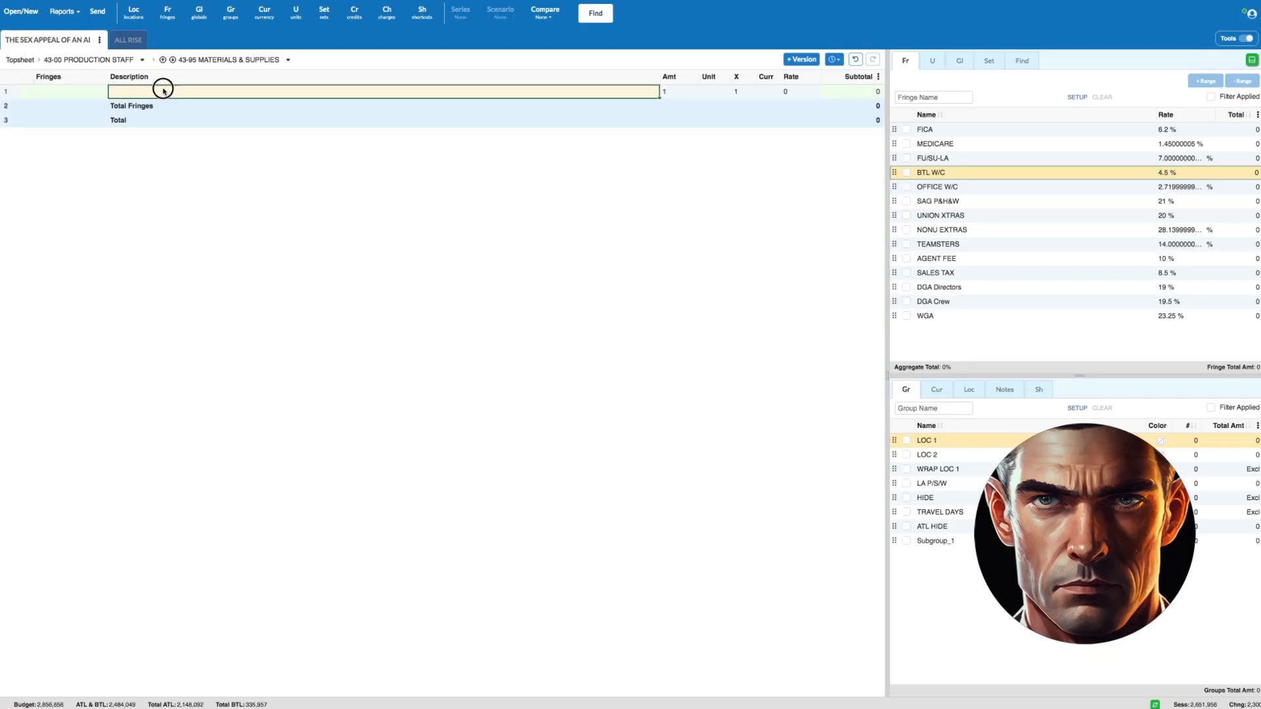
pyautogui.write('Office S')
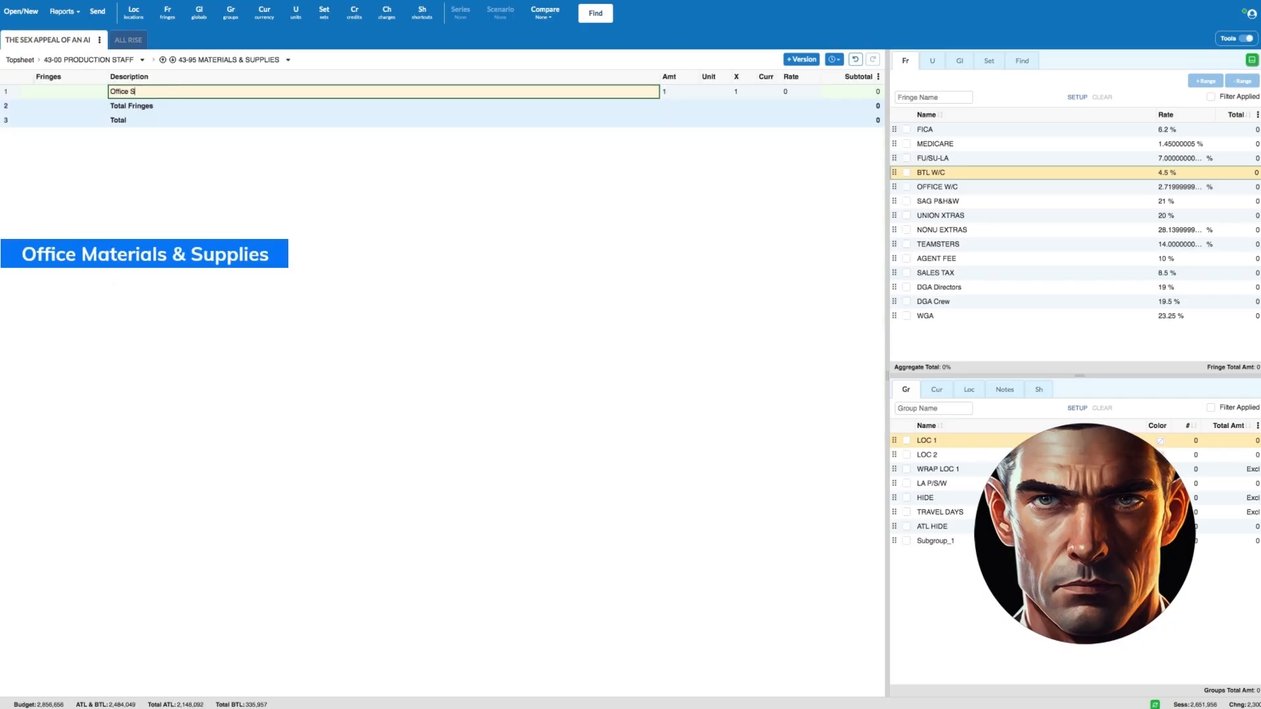
pyautogui.write('upply')
# - Give the Office Supply line the unit a and a rate of 2500, and return to the Production Staff accounts
pyautogui.press('Tab')
pyautogui.press('Tab')
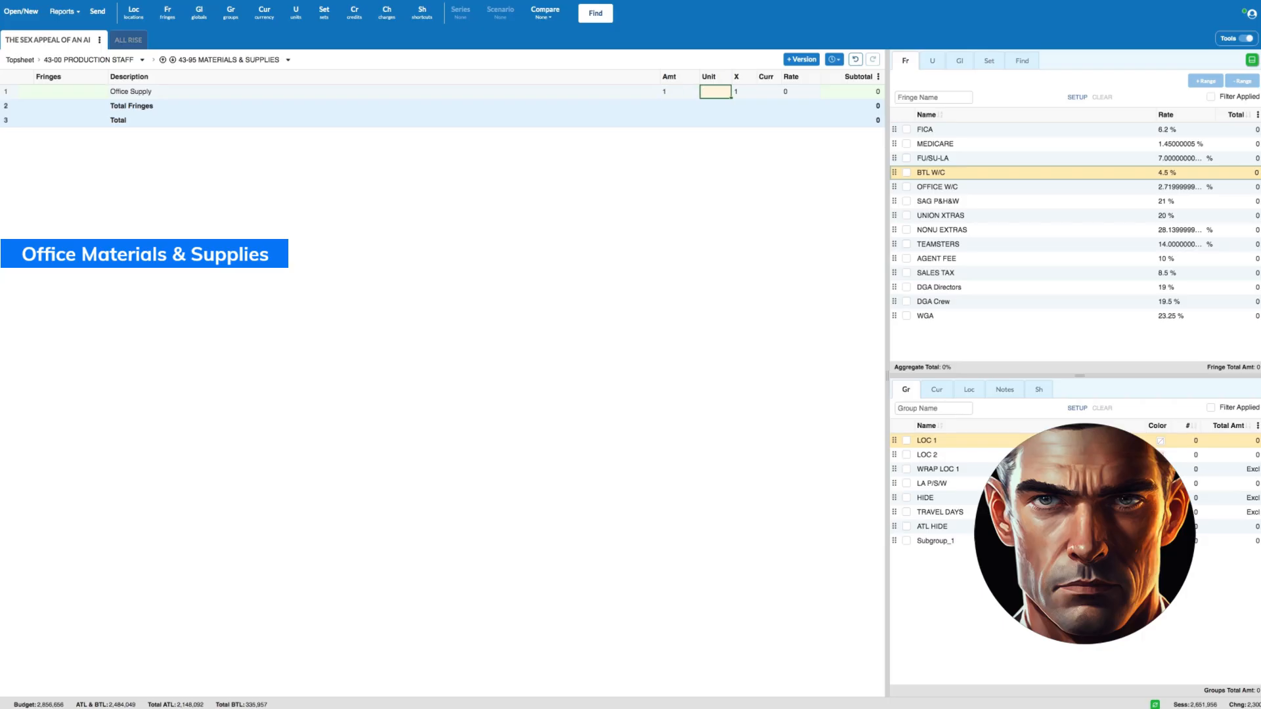
pyautogui.write('a')
pyautogui.press('Tab')
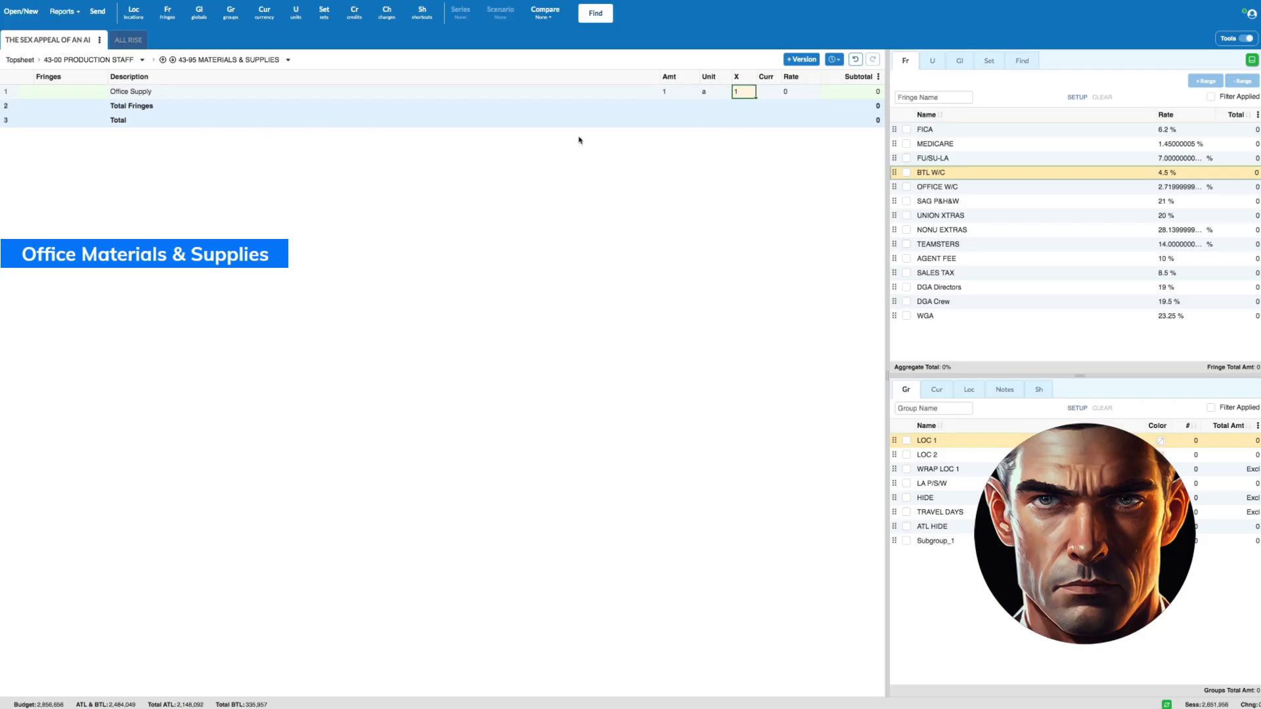
pyautogui.click(798, 98)
pyautogui.write('2500')
pyautogui.click(32, 96)
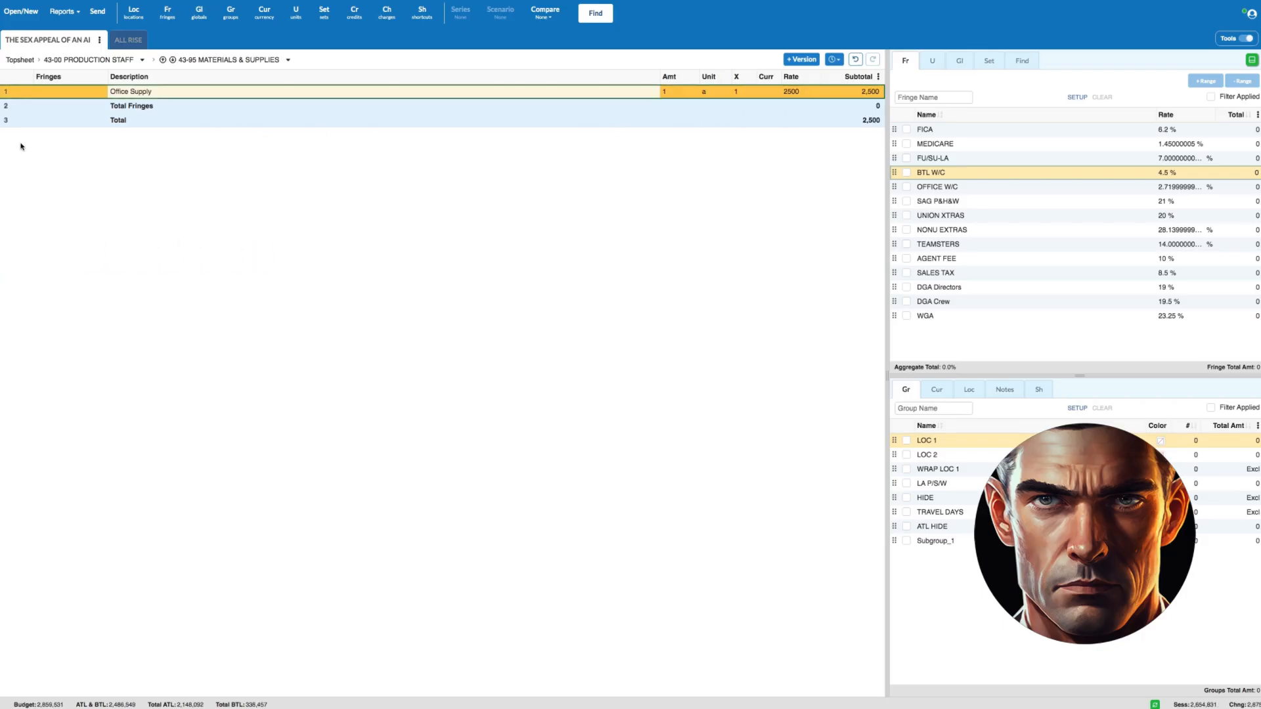
pyautogui.click(60, 61)
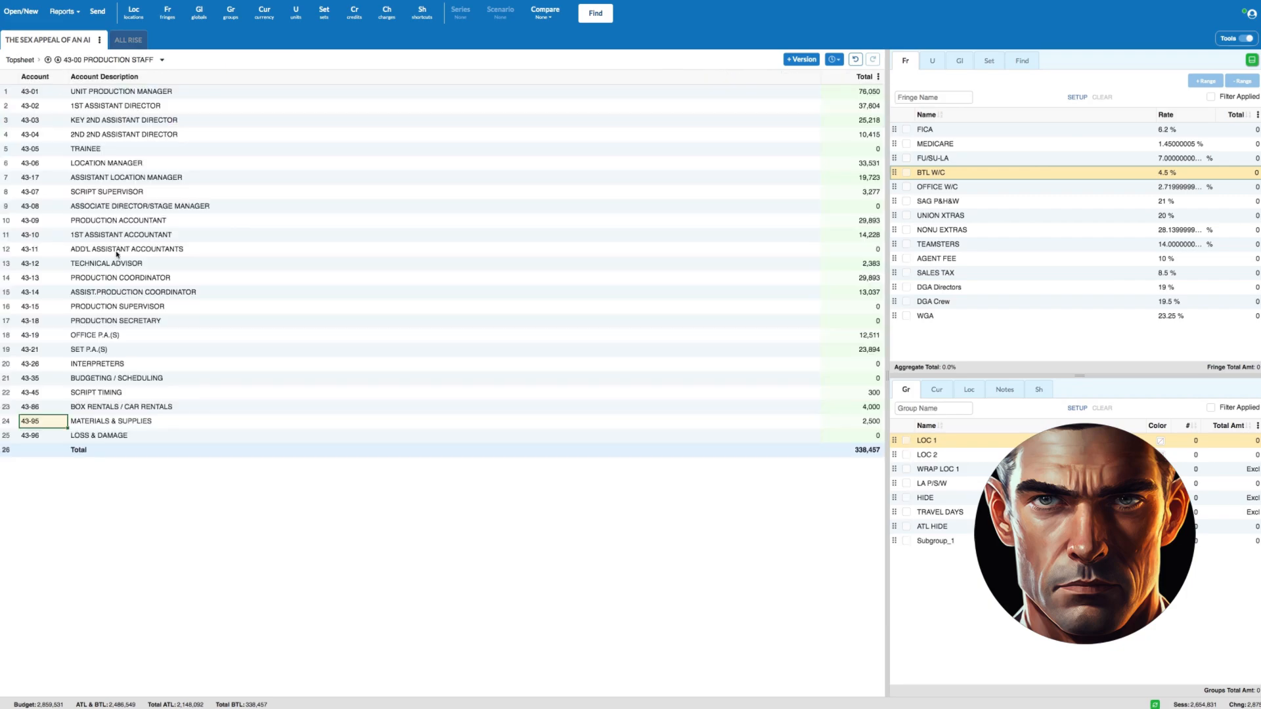
# - Open the 43-96 Loss & Damage account and describe its first line as Loss & damage (Office)
pyautogui.click(9, 421)
pyautogui.click(10, 442)
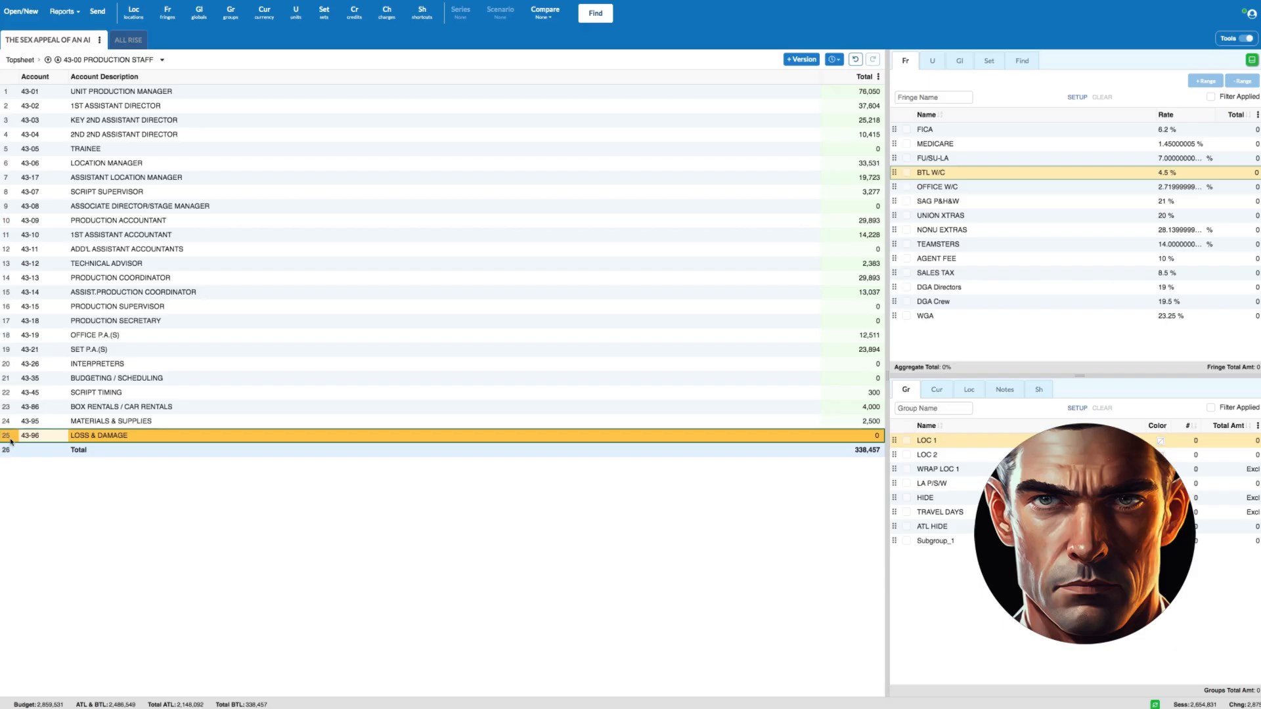
pyautogui.doubleClick(10, 441)
pyautogui.write('Loss ')
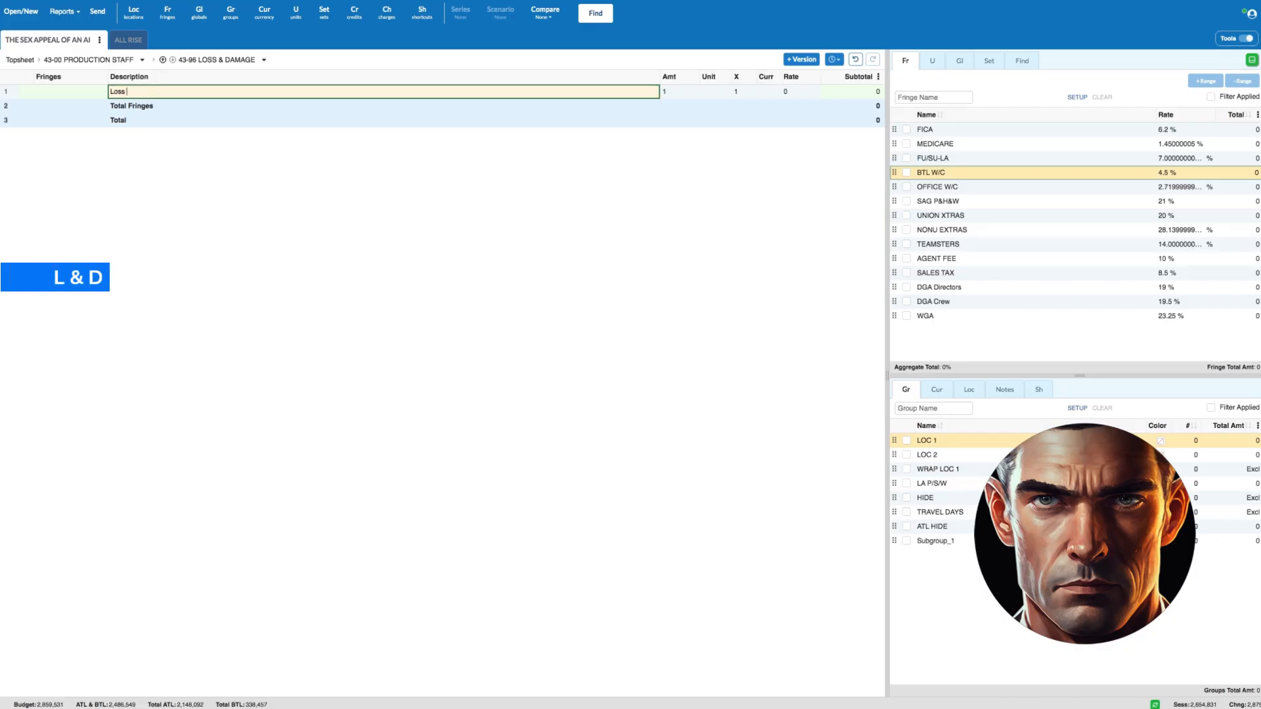
pyautogui.write('& damage (')
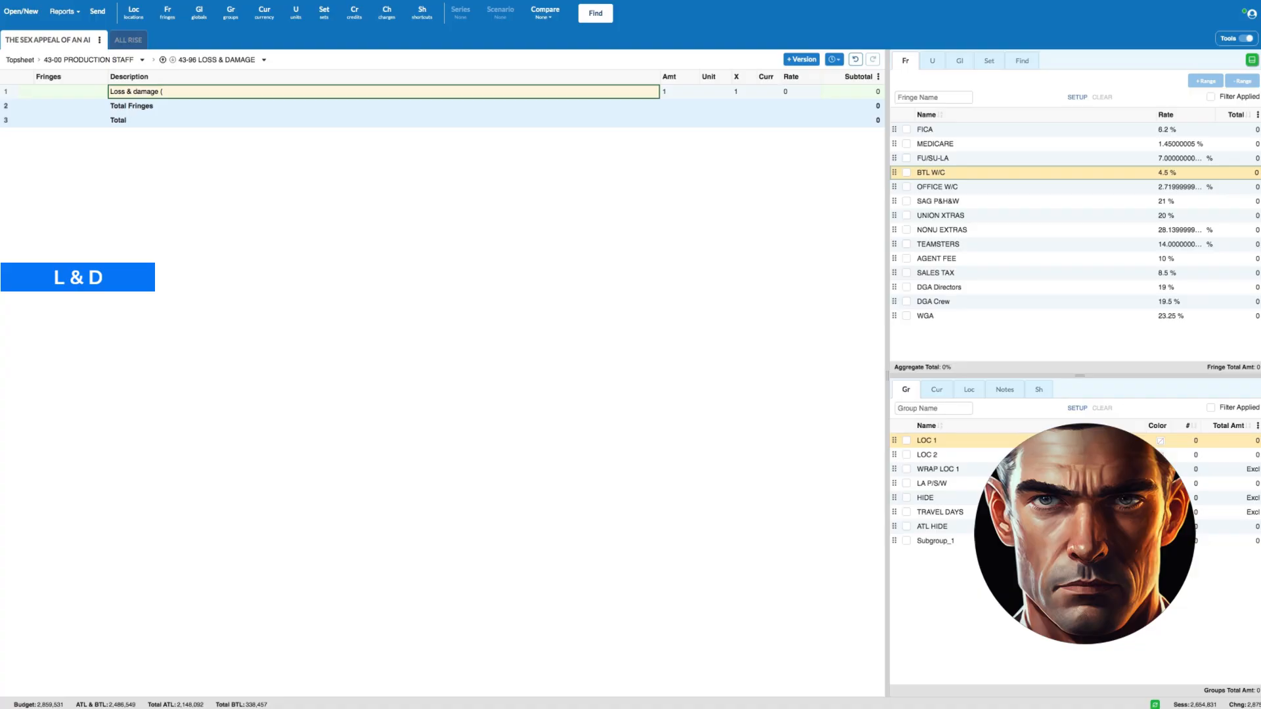
pyautogui.write('Office')
pyautogui.press('Tab')
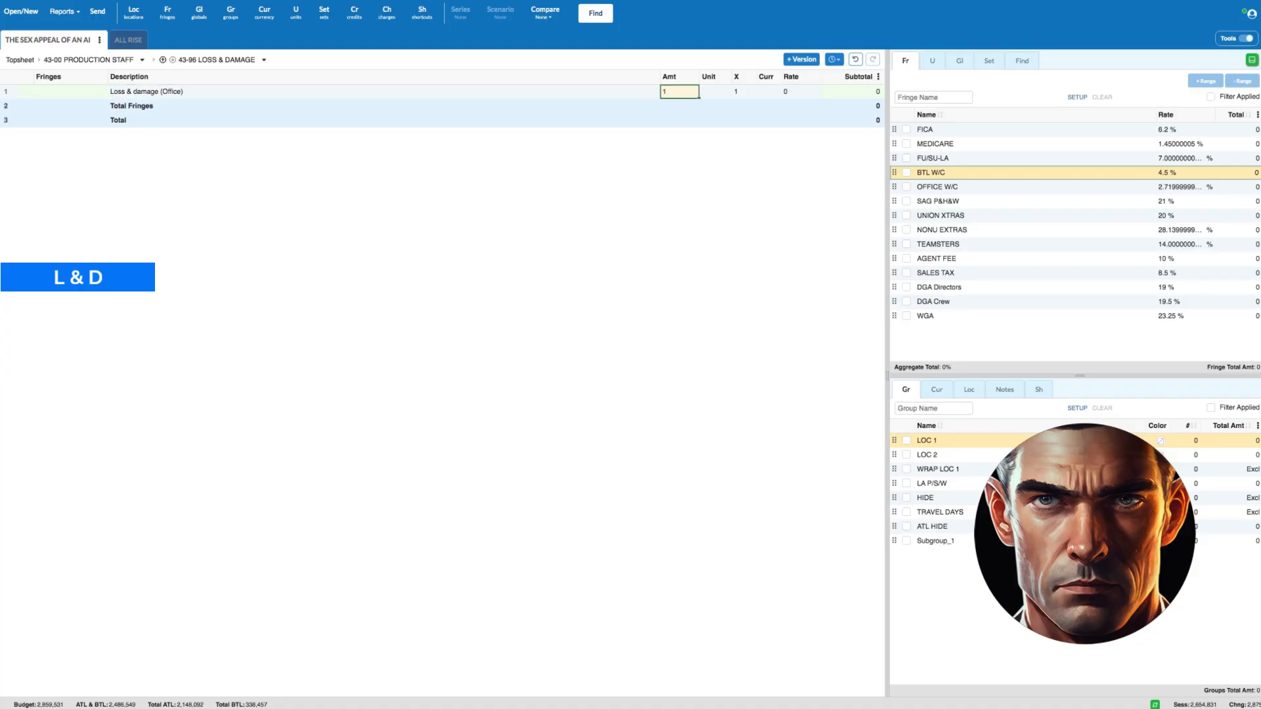
# - Set the office loss and damage line's unit to Allow and its rate to 500
pyautogui.press('Tab')
pyautogui.write('a')
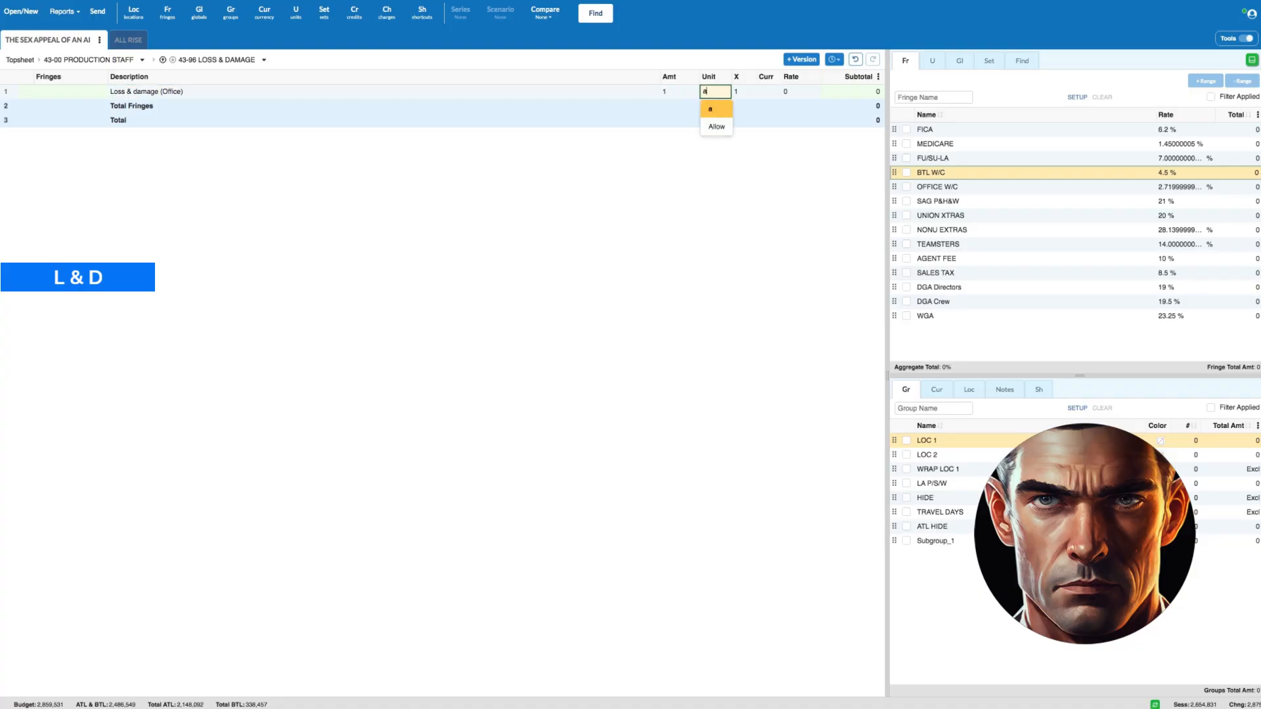
pyautogui.click(711, 126)
pyautogui.click(792, 94)
pyautogui.write('500')
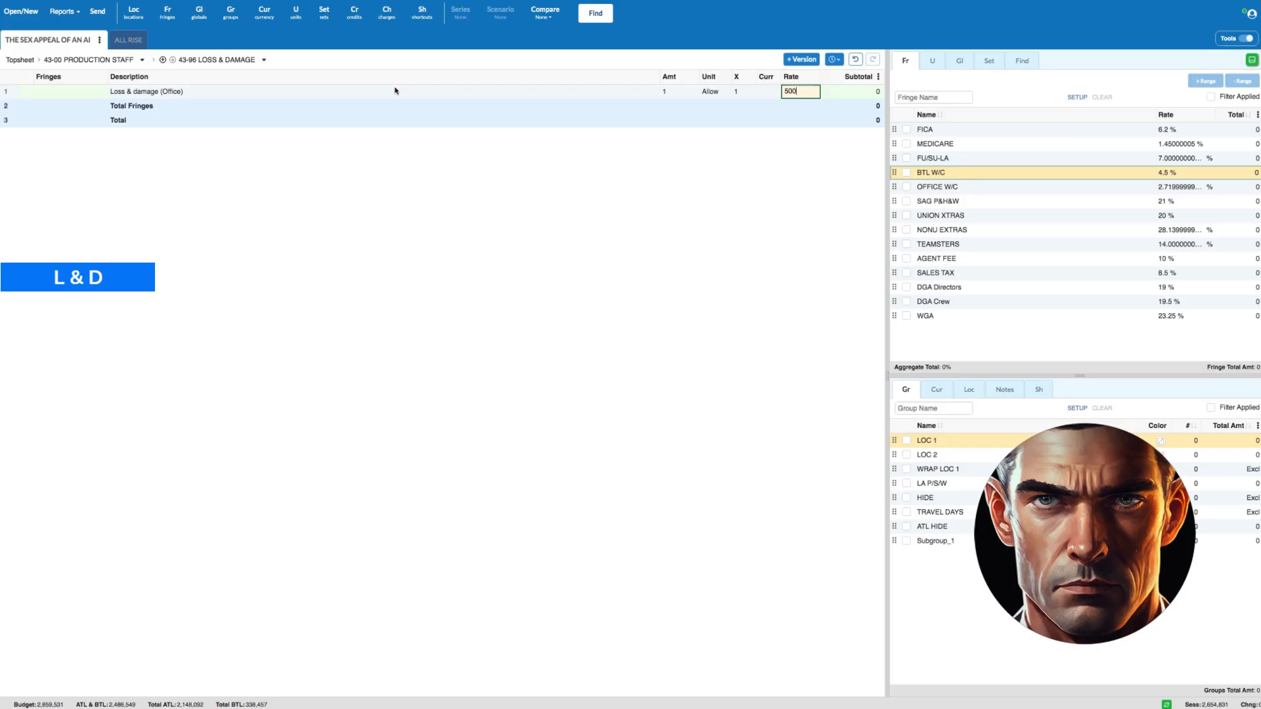
# - Capitalize the description to read Loss & Damage (Office), and return to the Production Staff accounts
pyautogui.click(138, 92)
pyautogui.press('BackSpace')
pyautogui.write('D')
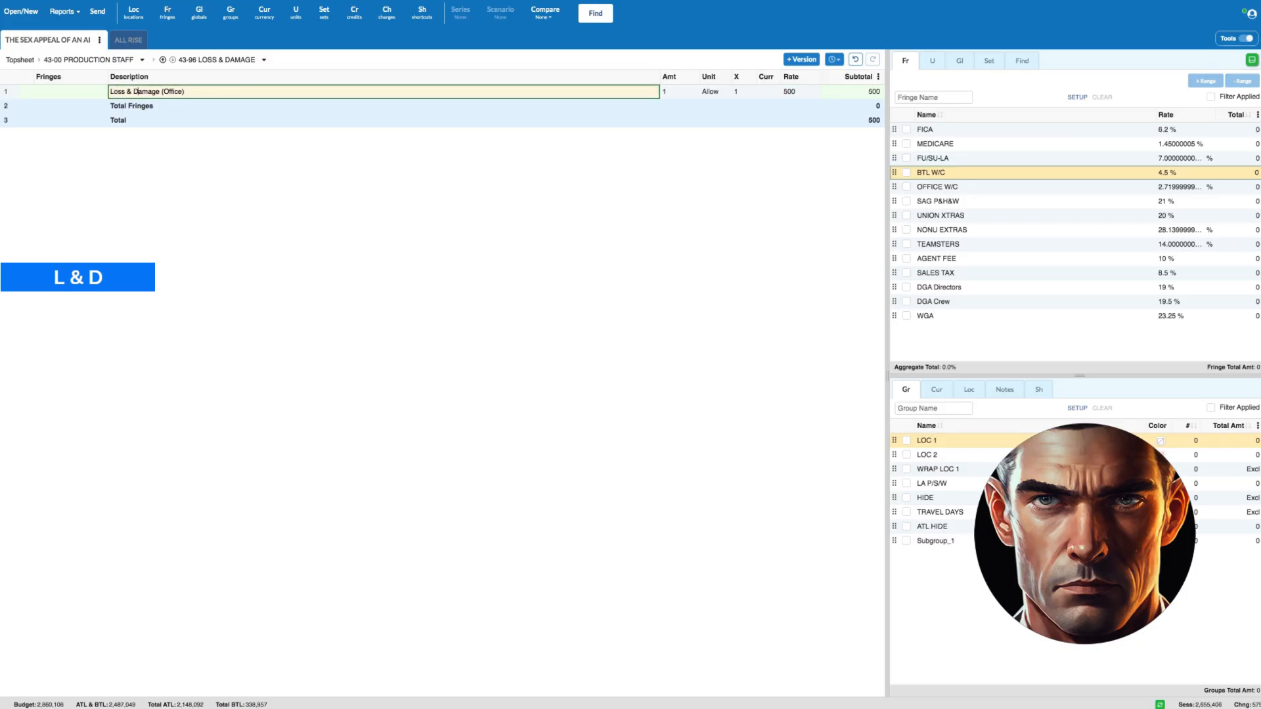
pyautogui.click(15, 90)
pyautogui.click(77, 60)
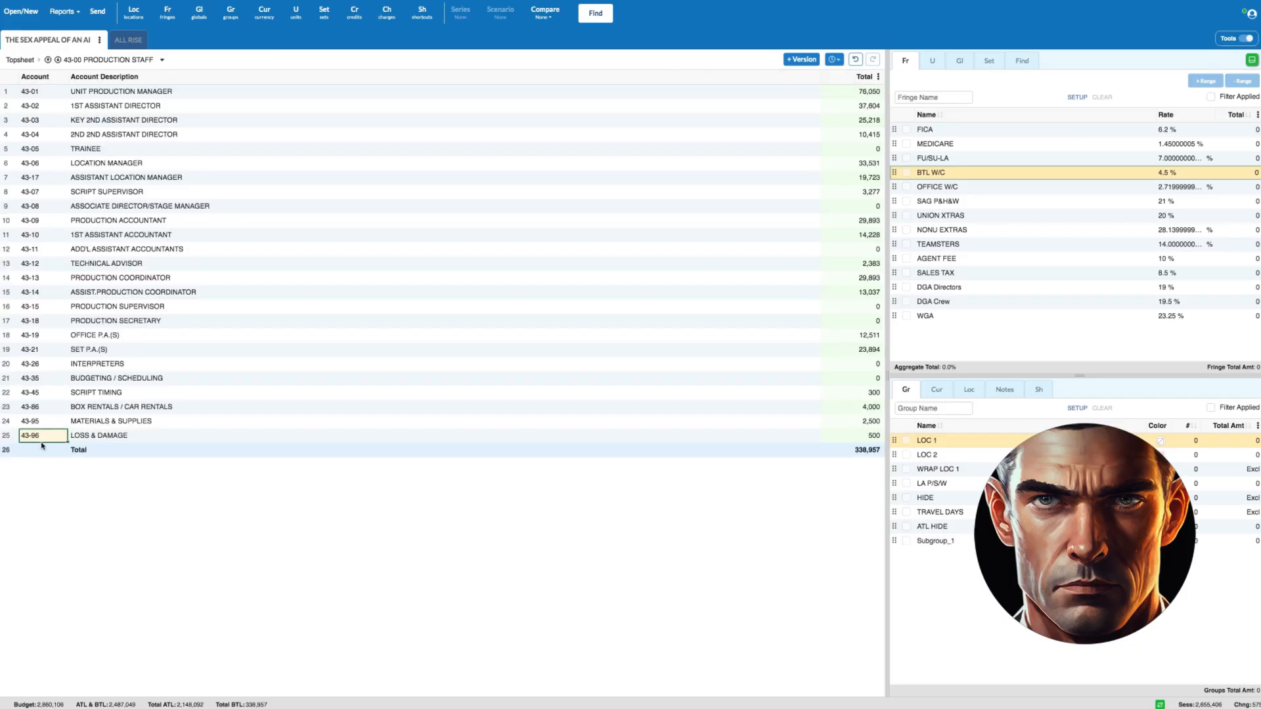
pyautogui.click(10, 436)
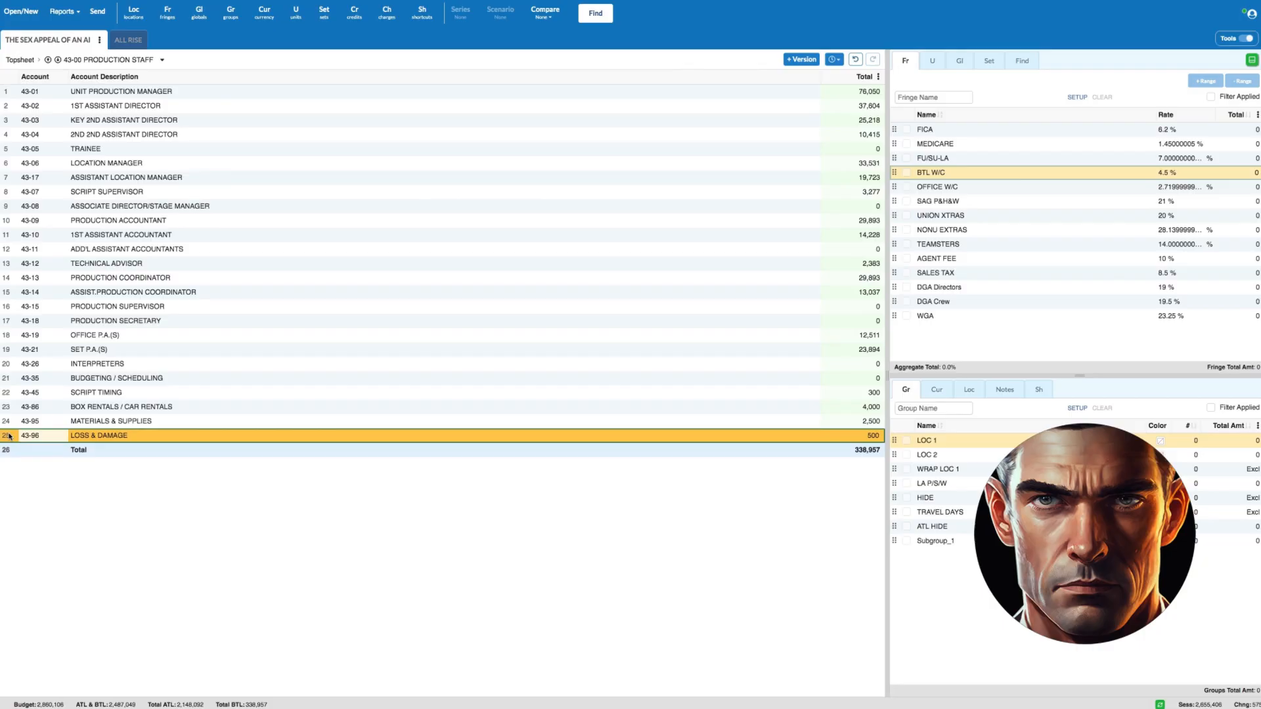